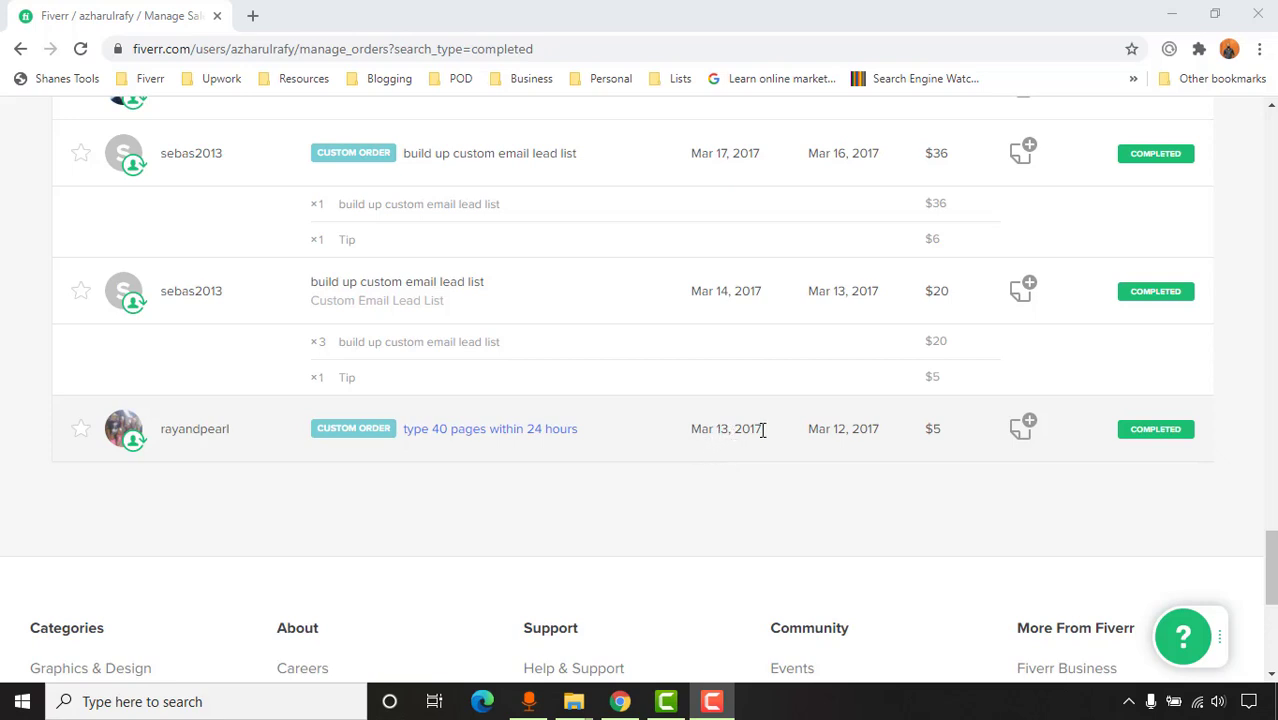
# Open the custom order "type 40 pages within 24 hours" in a new tab and expand the buyer's order requirements
pyautogui.rightClick(551, 437)
pyautogui.click(590, 446)
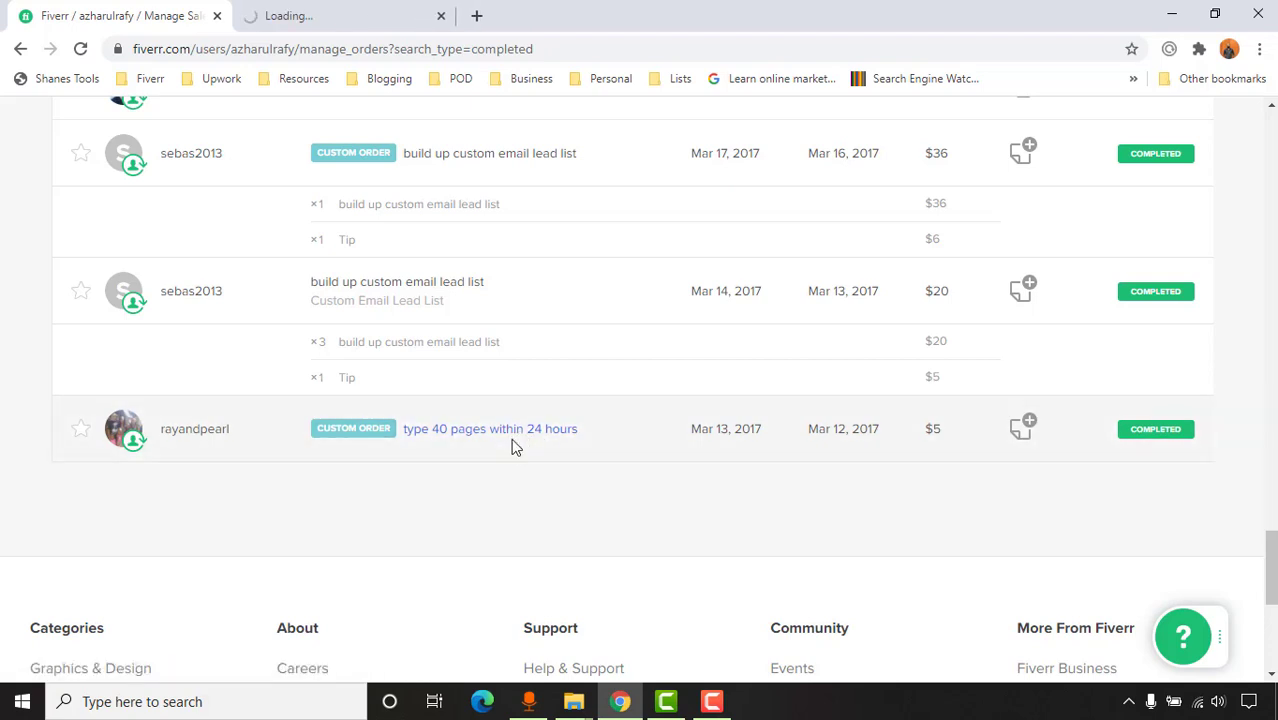
pyautogui.click(351, 17)
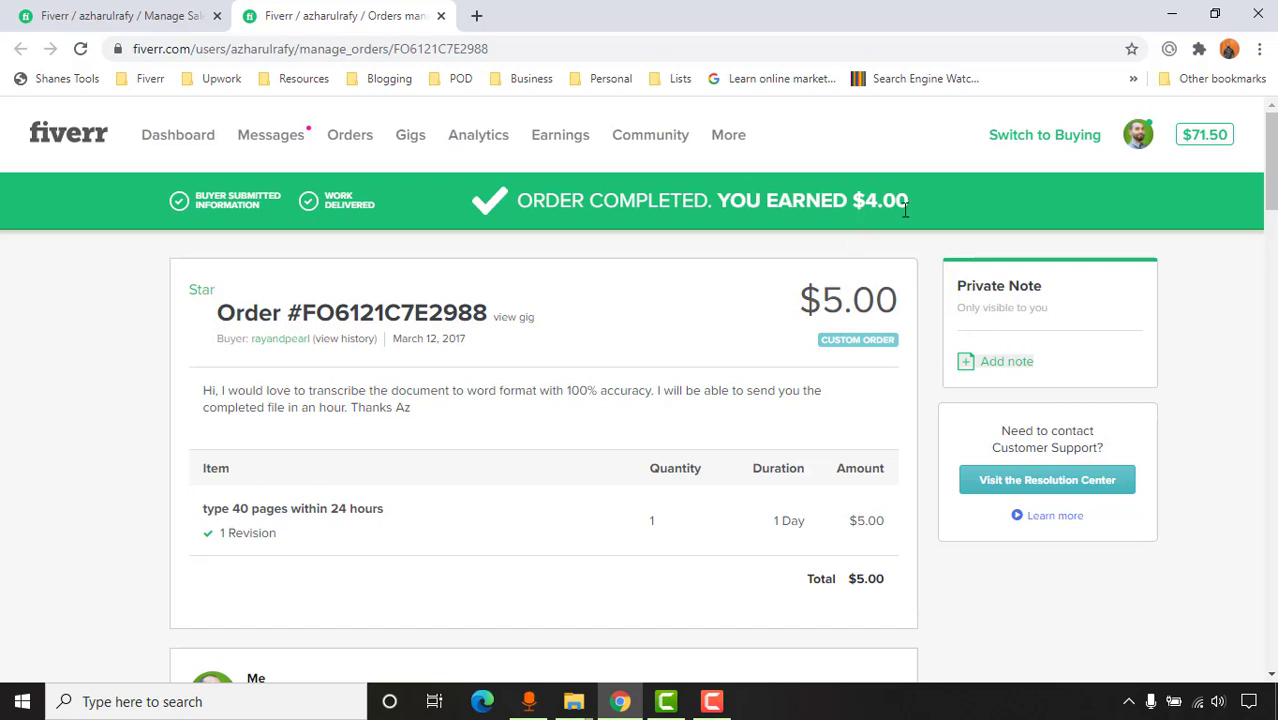
pyautogui.scroll(-5, 787, 347)
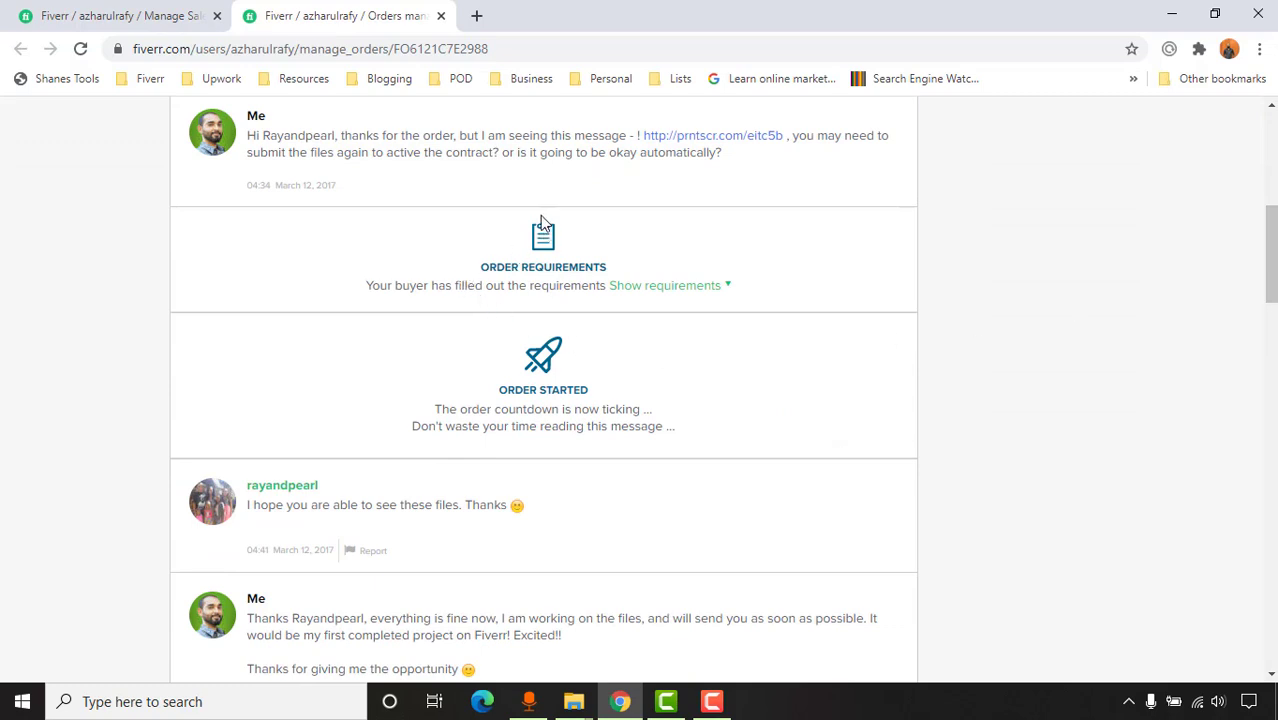
pyautogui.click(662, 287)
pyautogui.scroll(-3, 866, 338)
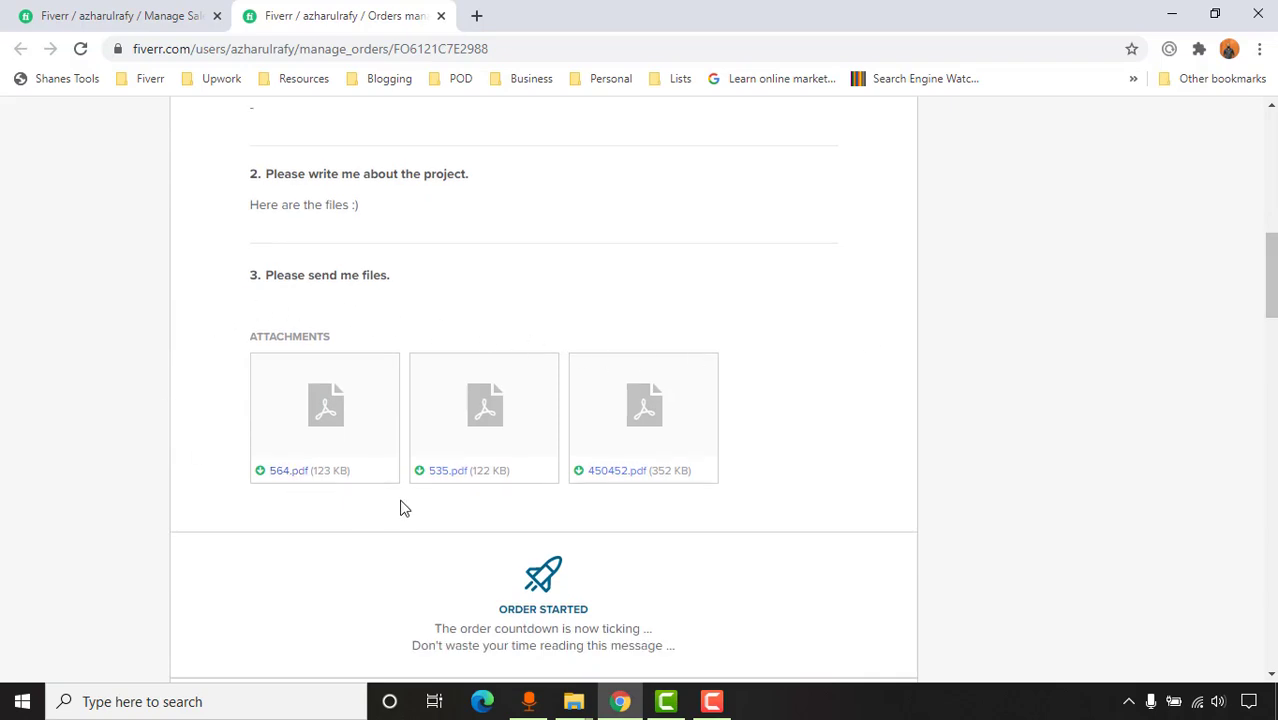
# Download the three requirement attachments 564.pdf, 535.pdf and 450452.pdf
pyautogui.click(287, 474)
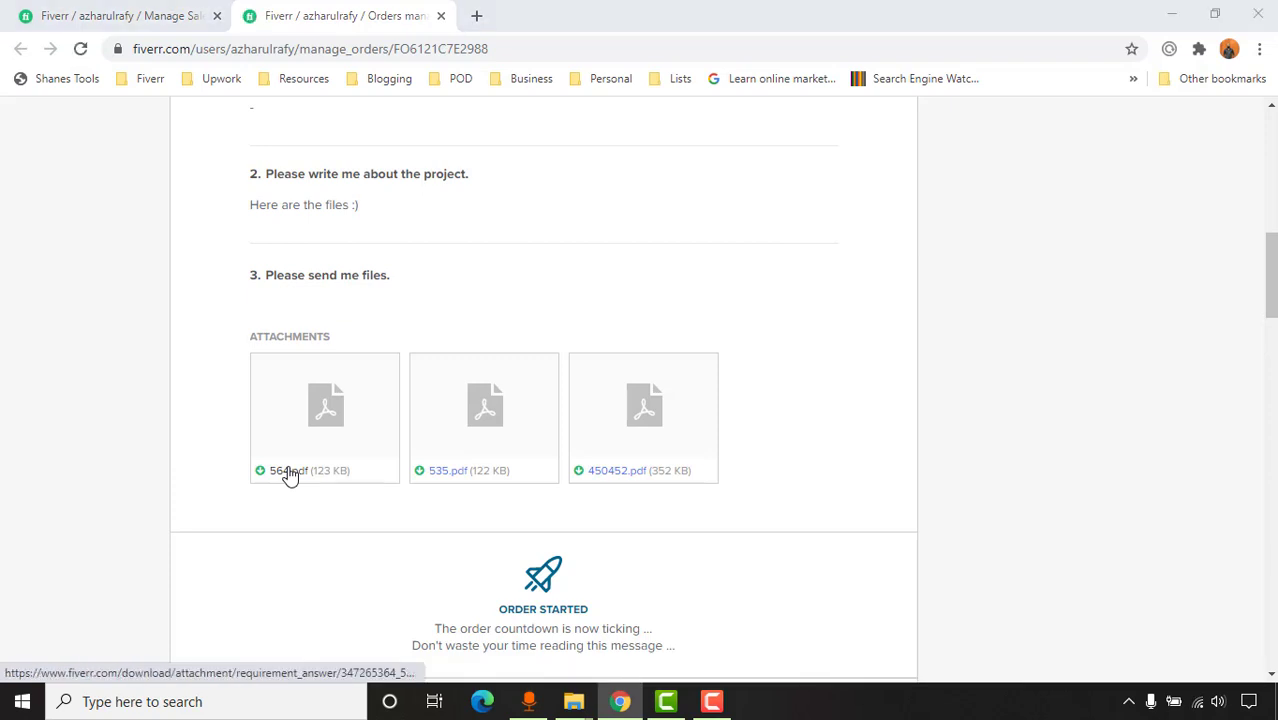
pyautogui.click(463, 418)
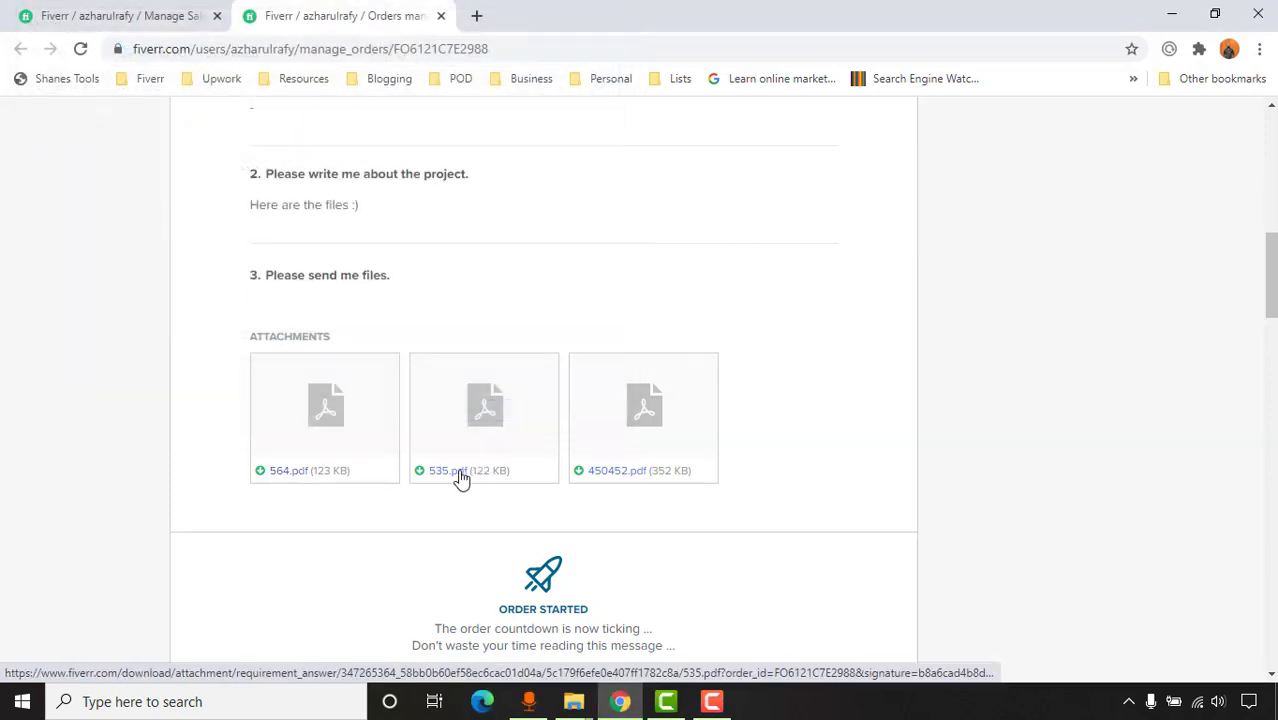
pyautogui.click(453, 476)
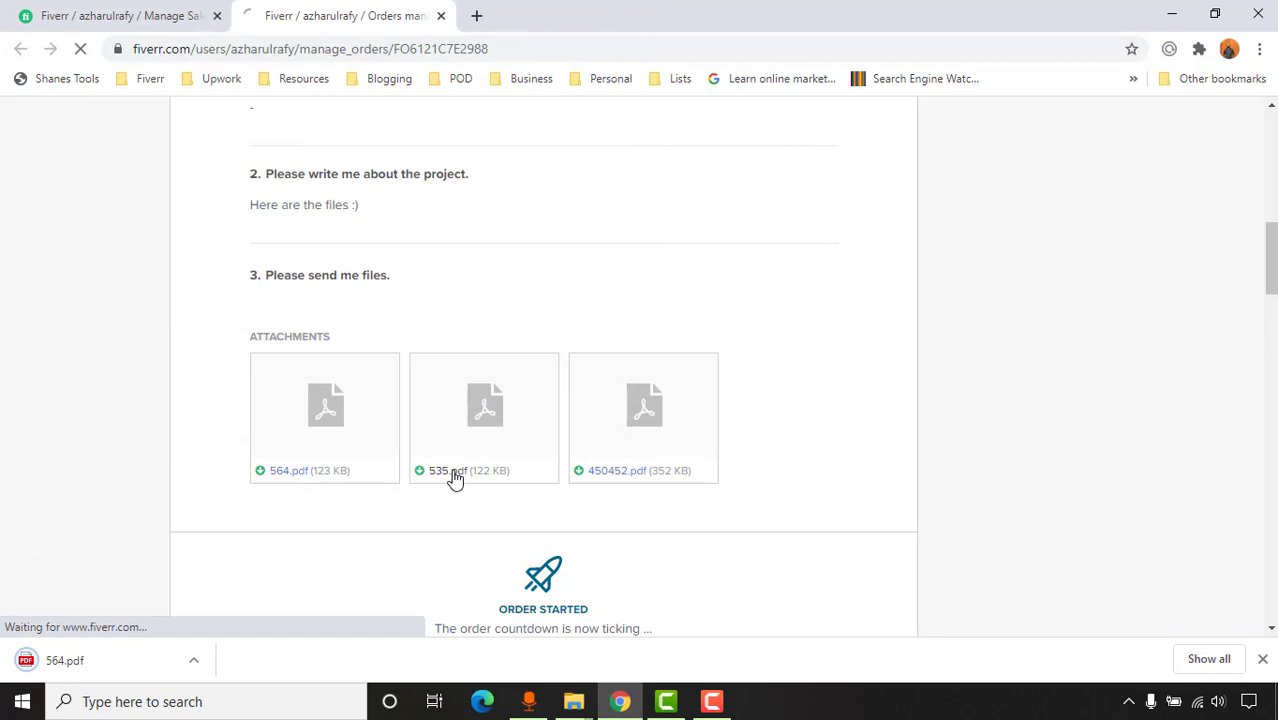
pyautogui.click(470, 417)
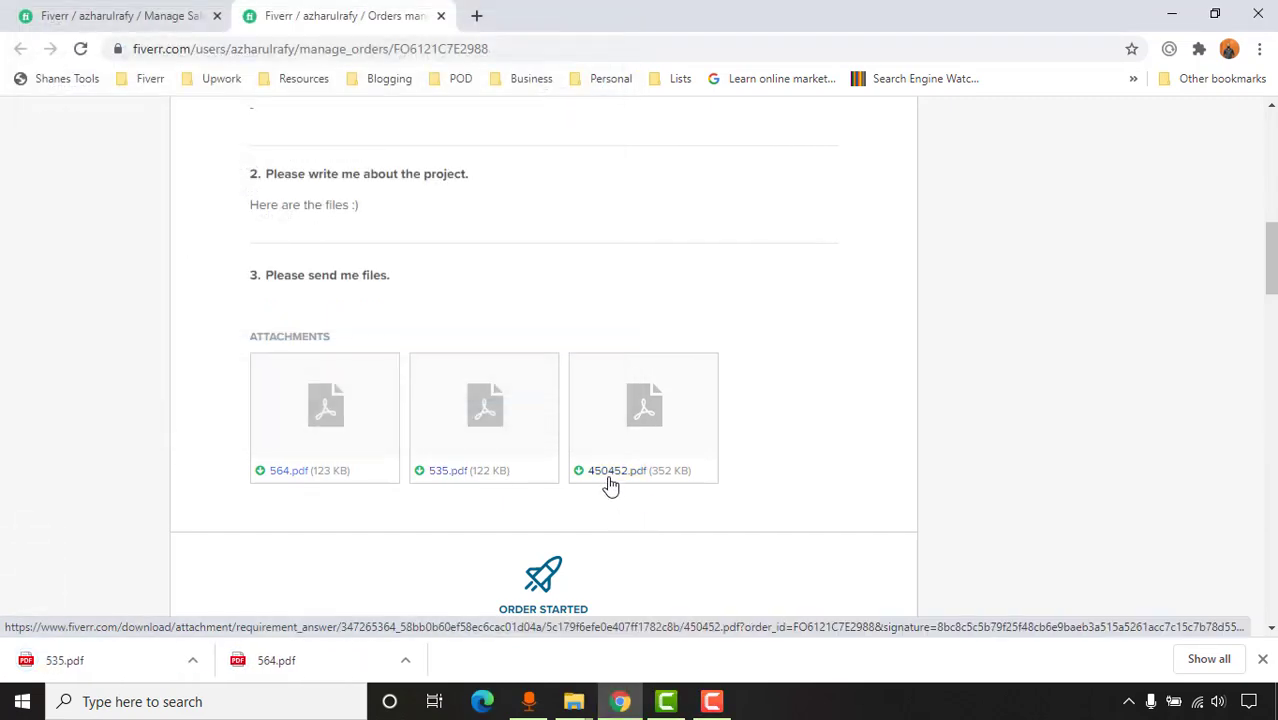
pyautogui.click(610, 486)
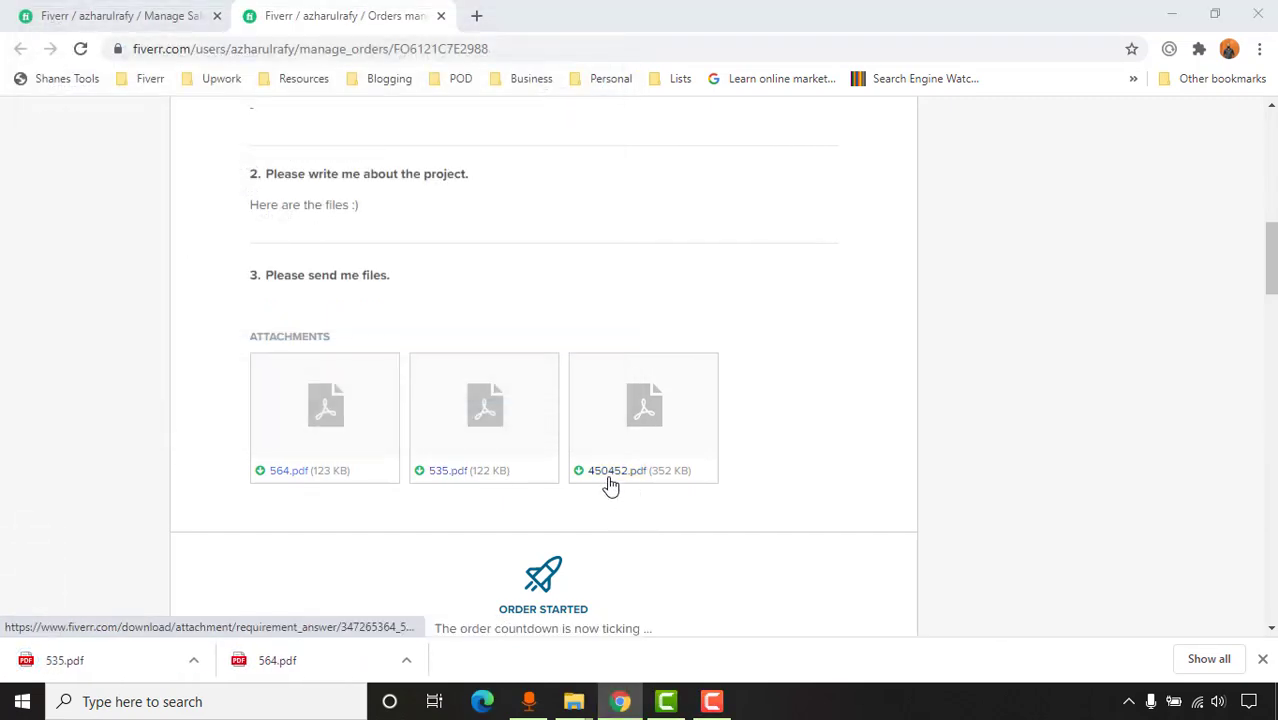
pyautogui.click(476, 420)
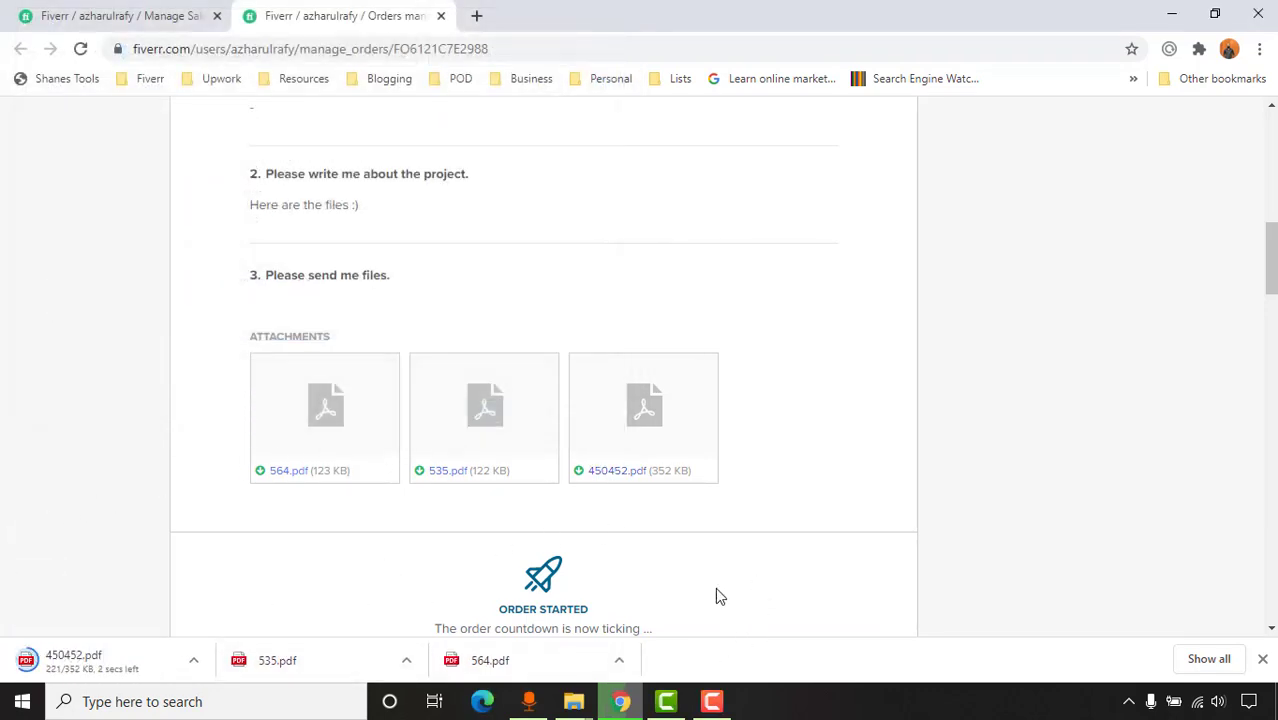
# Open the downloaded files 564.pdf, 535.pdf and 450452.pdf, each in its own browser tab
pyautogui.click(536, 670)
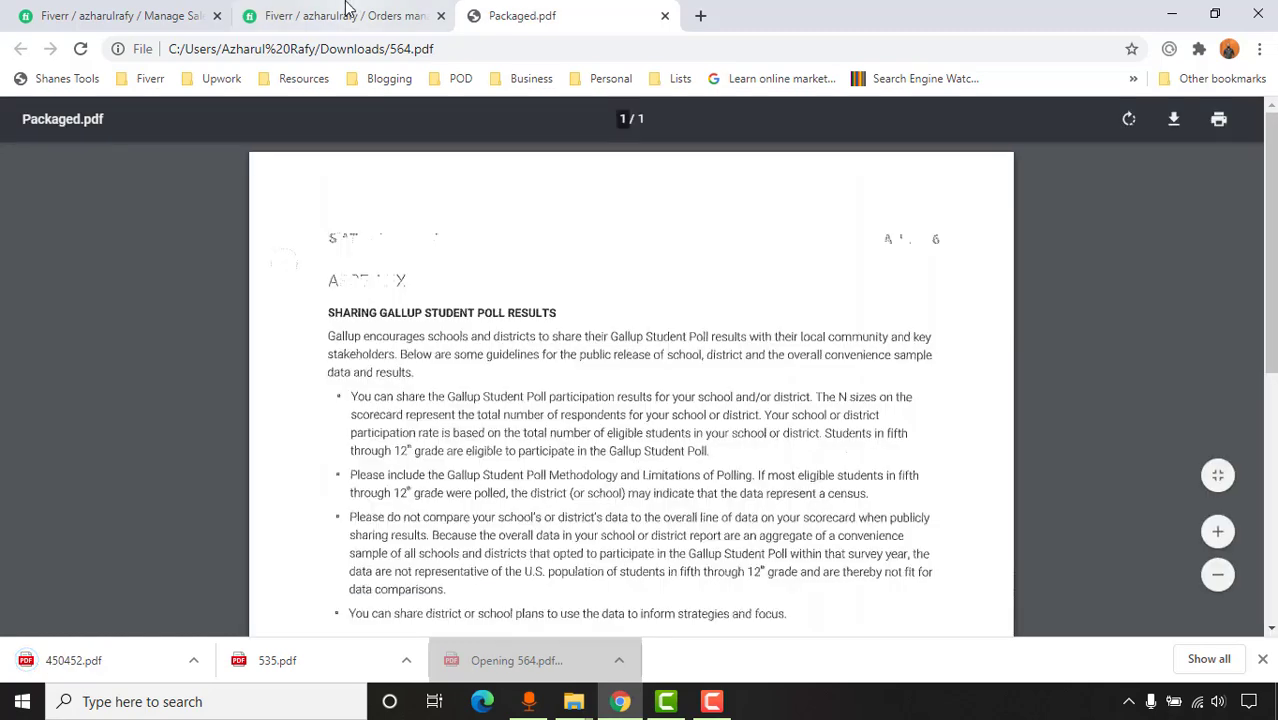
pyautogui.hotkey('ctrl', 'shift', 'Tab')
pyautogui.click(328, 668)
pyautogui.hotkey('ctrl', 'shift', 'Tab')
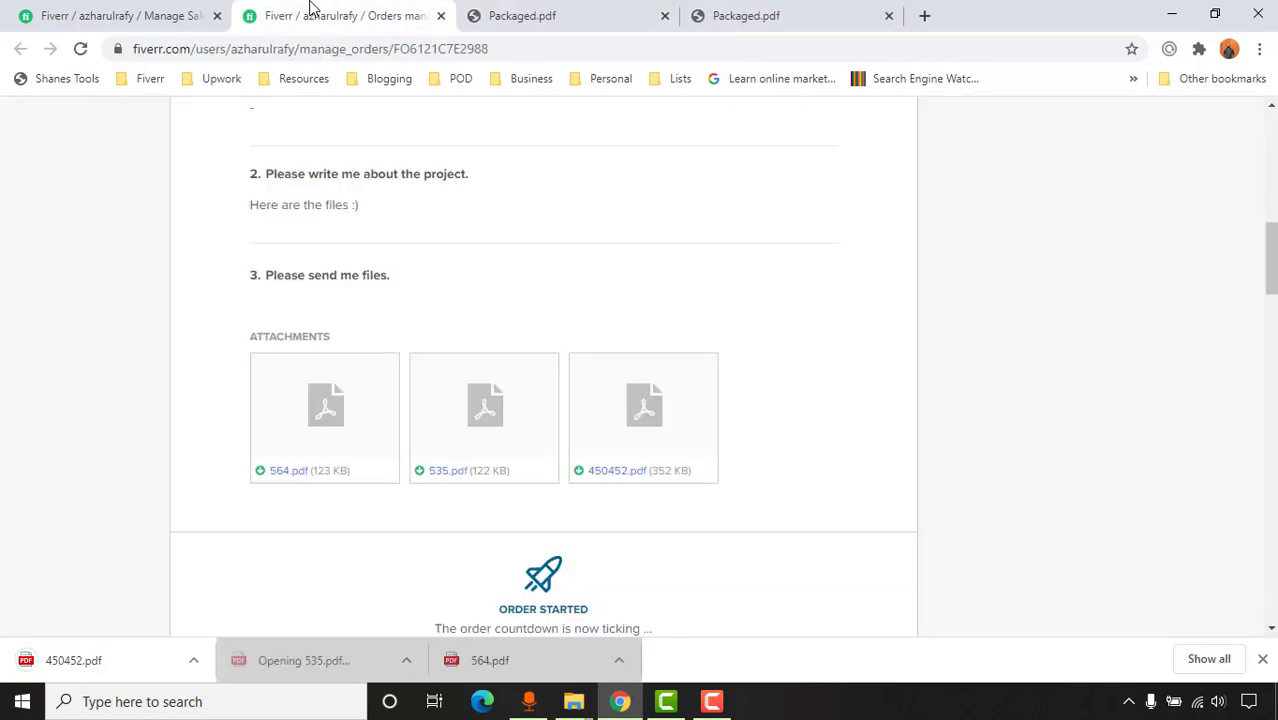
pyautogui.click(112, 668)
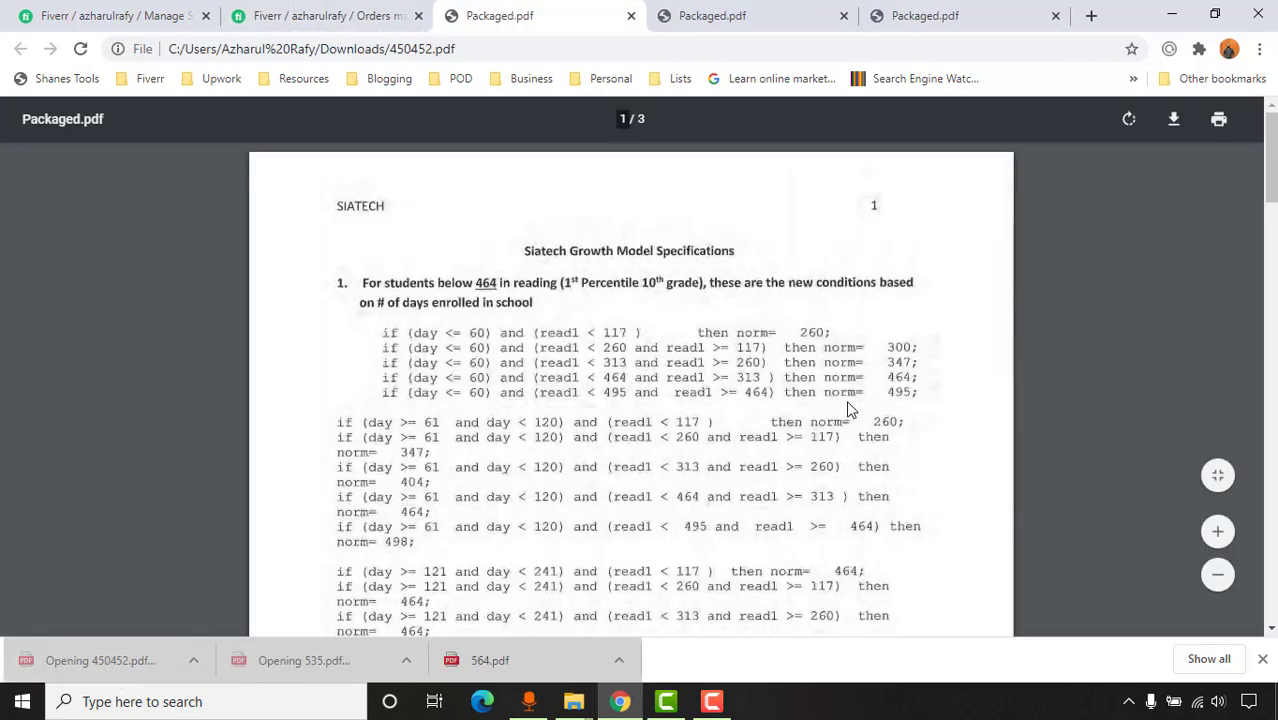
# Examine the pages of 564.pdf, 535.pdf and 450452.pdf, then review the order page's attachments and price summary
pyautogui.click(928, 15)
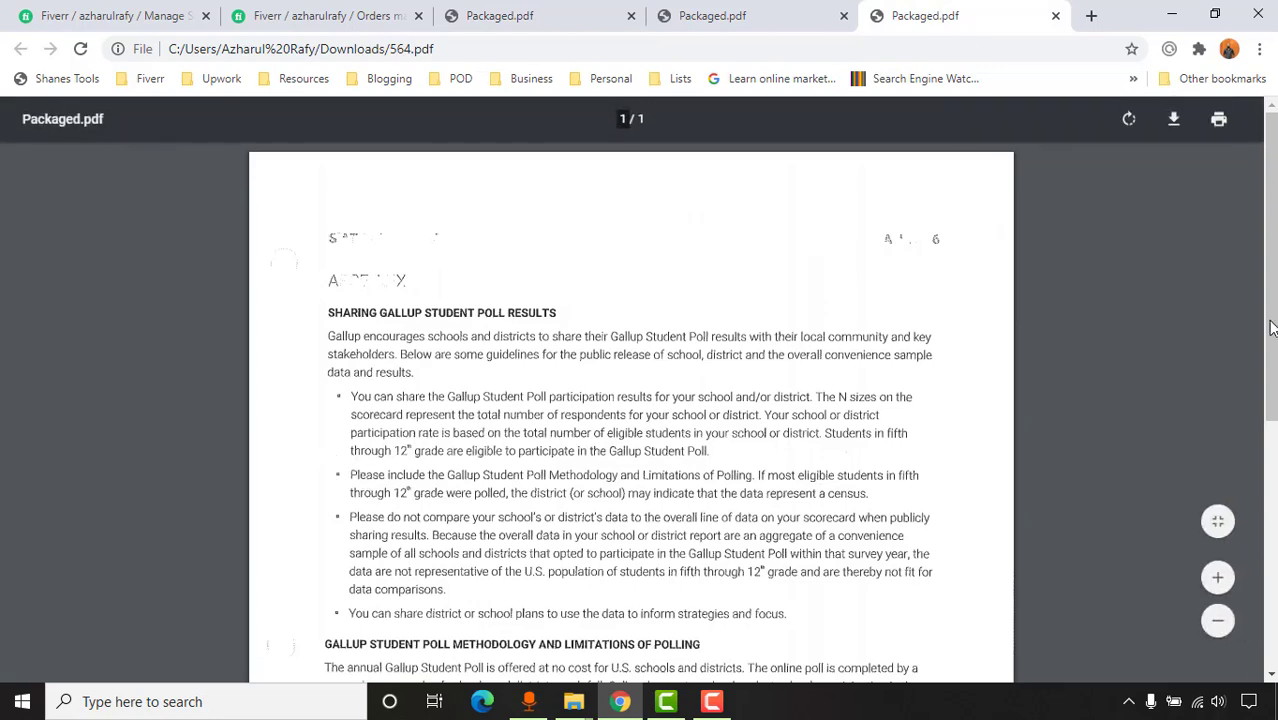
pyautogui.scroll(-5, 1270, 500)
pyautogui.scroll(5, 748, 385)
pyautogui.click(762, 12)
pyautogui.scroll(-5, 768, 233)
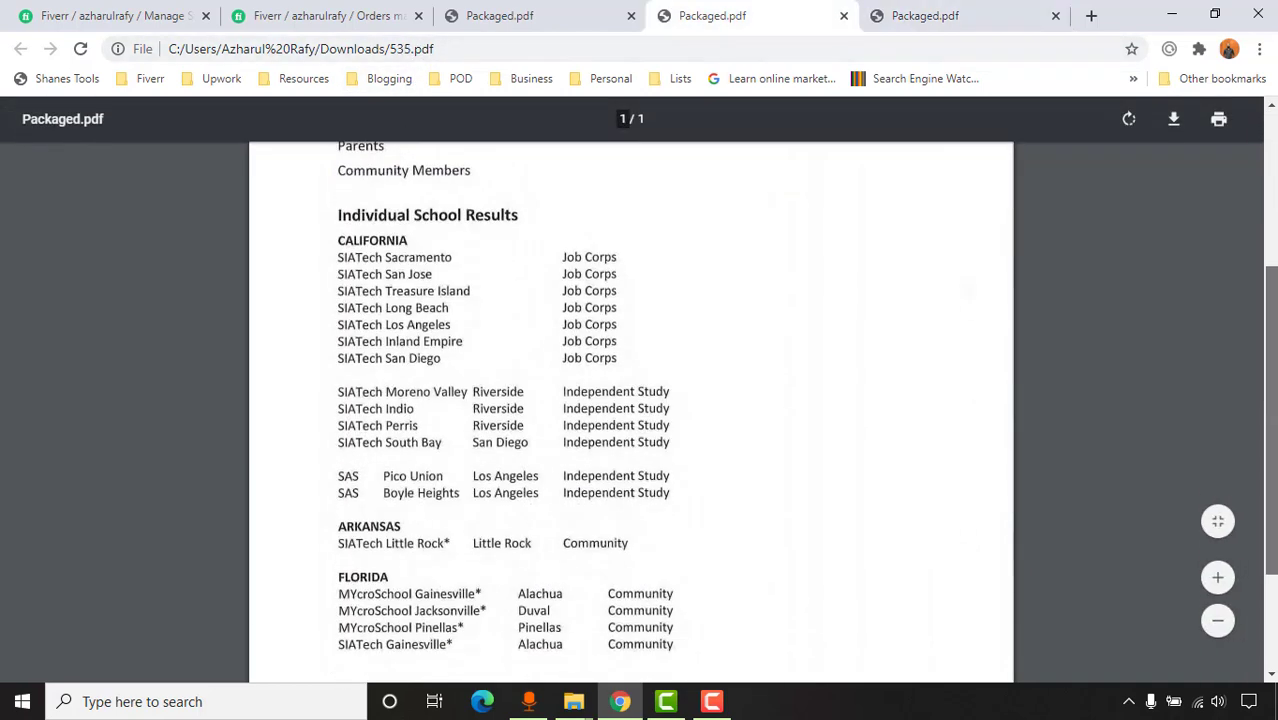
pyautogui.scroll(5, 768, 233)
pyautogui.hotkey('ctrl', 'Tab')
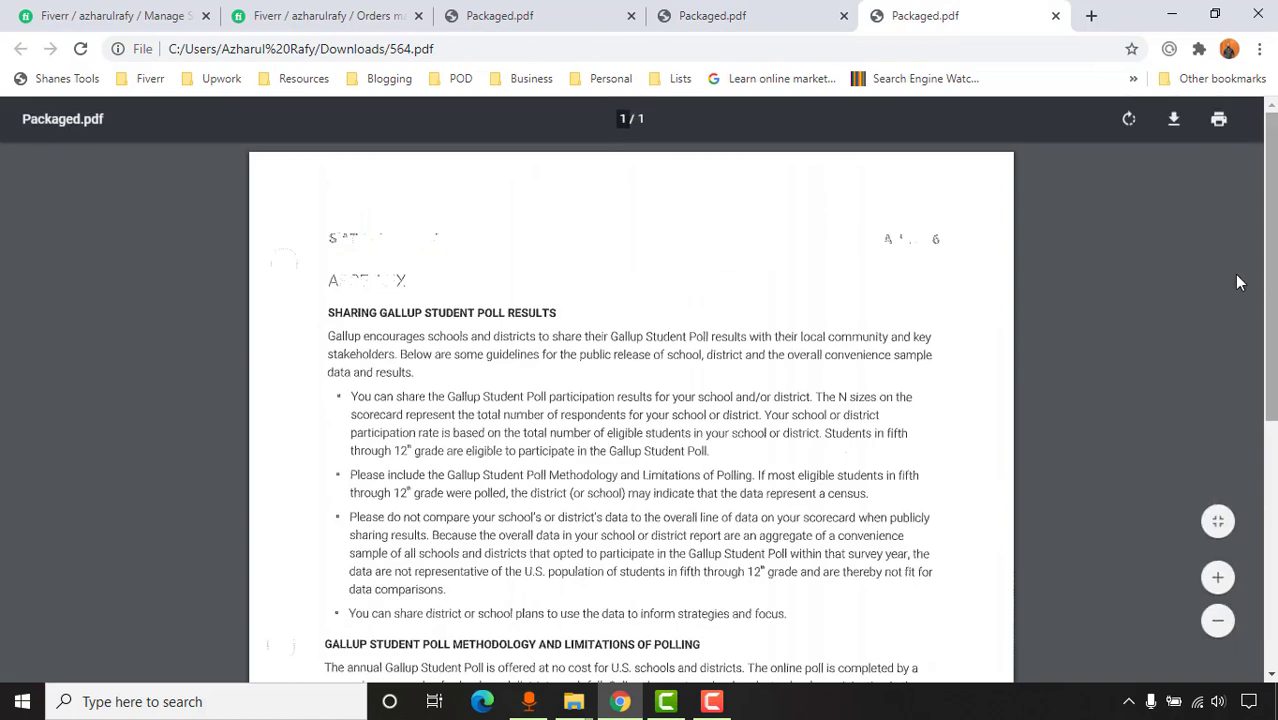
pyautogui.scroll(-5, 907, 165)
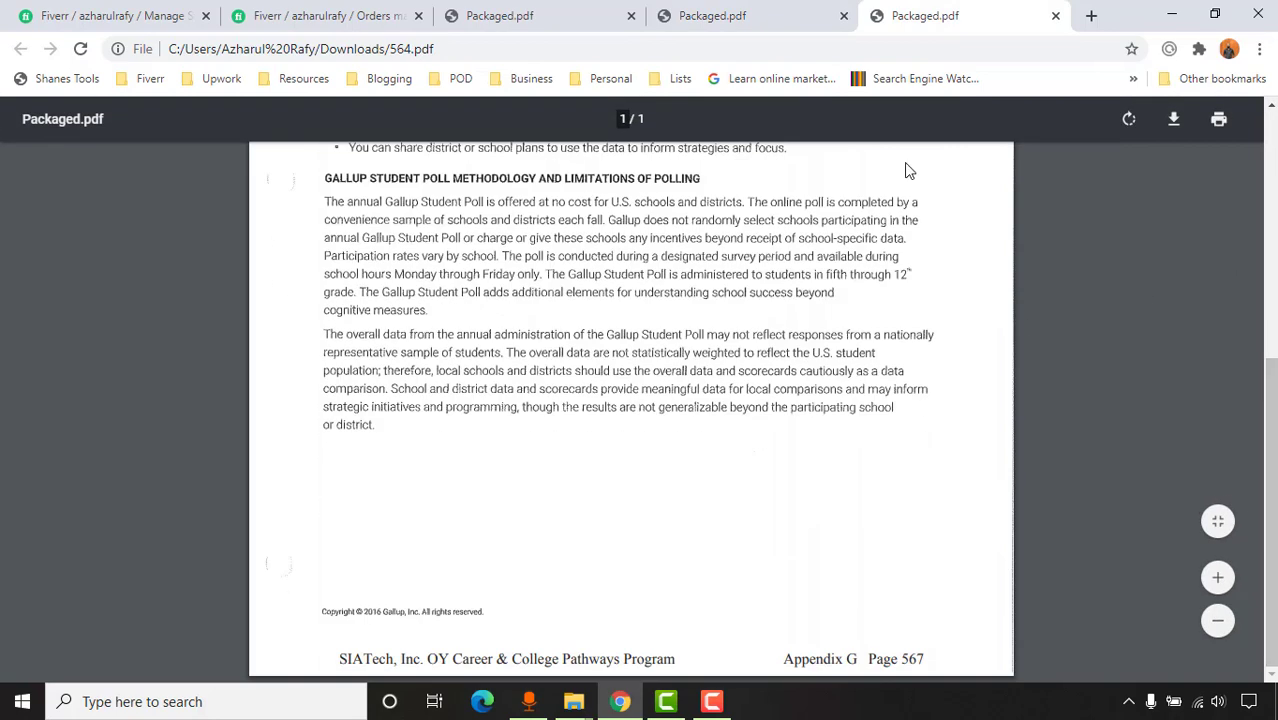
pyautogui.hotkey('ctrl', 'shift', 'Tab')
pyautogui.scroll(-5, 630, 400)
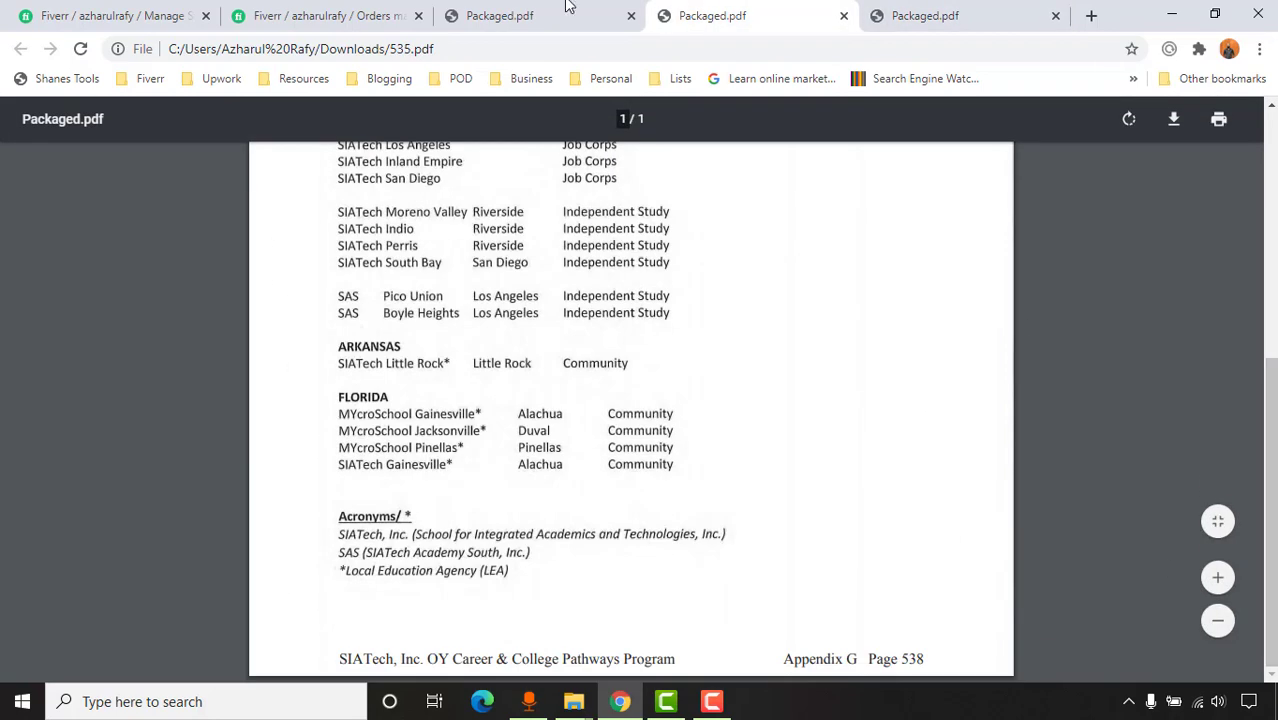
pyautogui.click(540, 10)
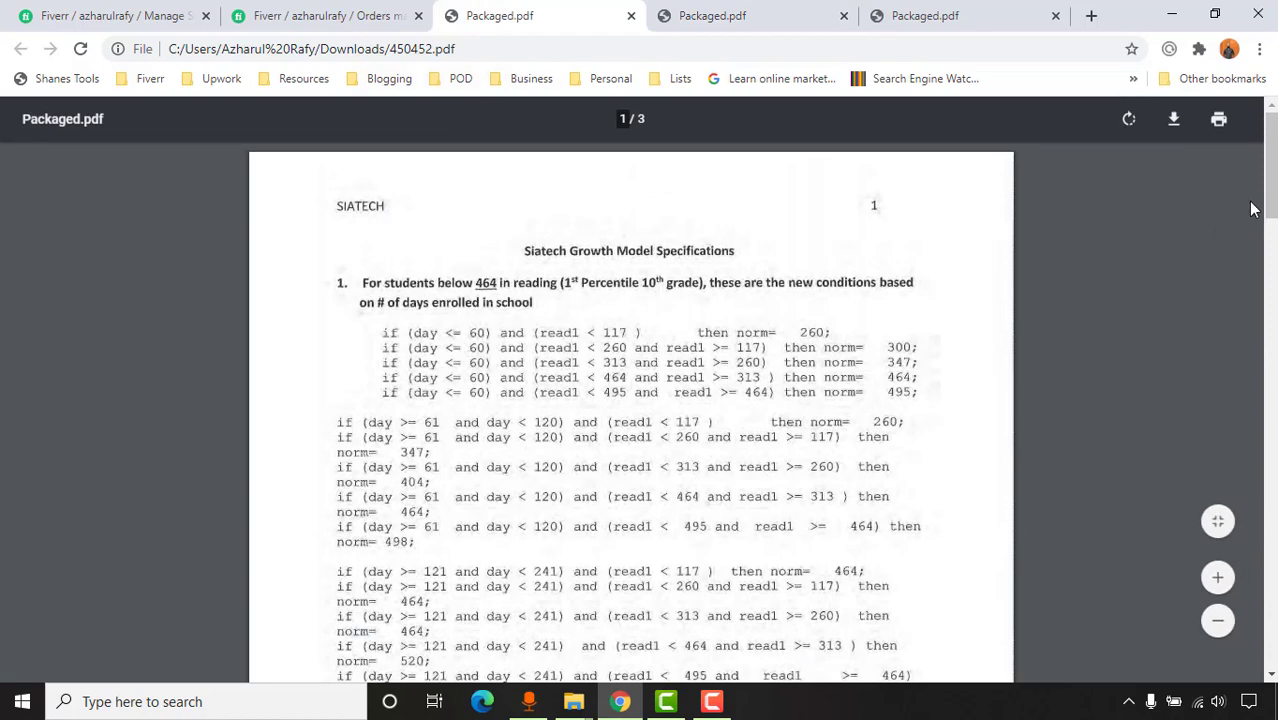
pyautogui.moveTo(1270, 200); pyautogui.dragTo(1270, 158)
pyautogui.click(362, 8)
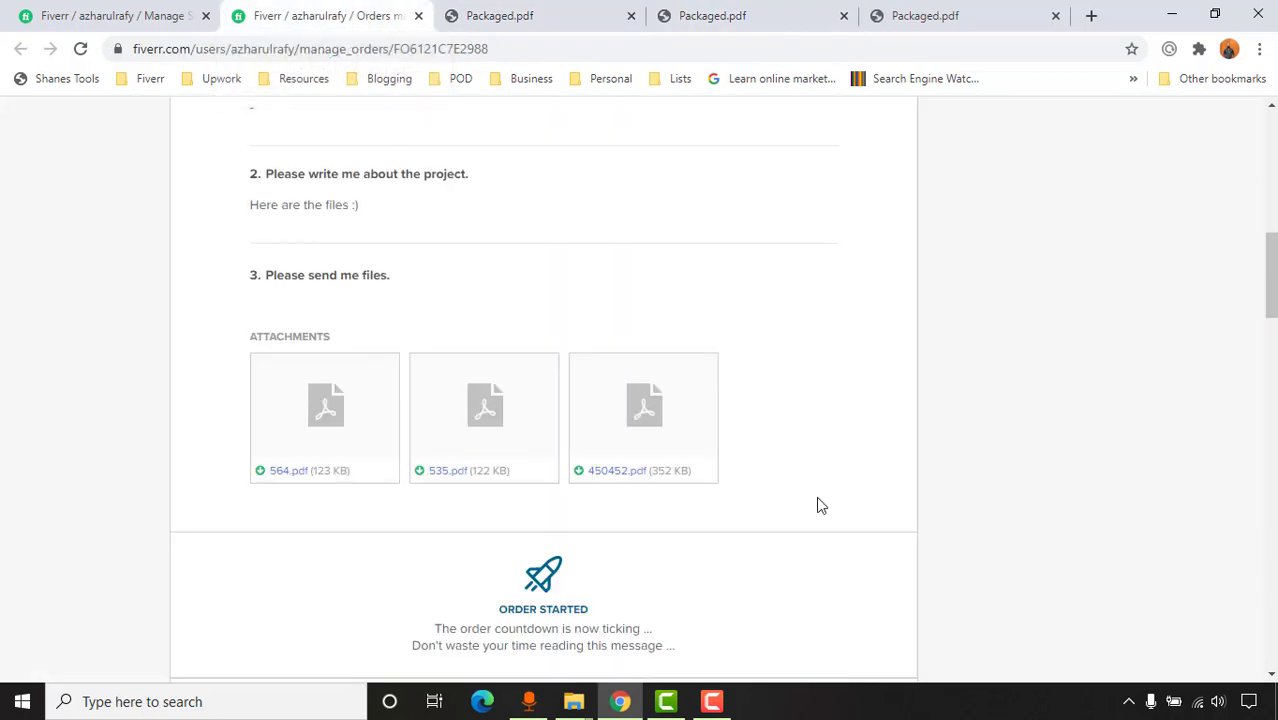
pyautogui.scroll(2, 1100, 420)
pyautogui.scroll(8, 916, 340)
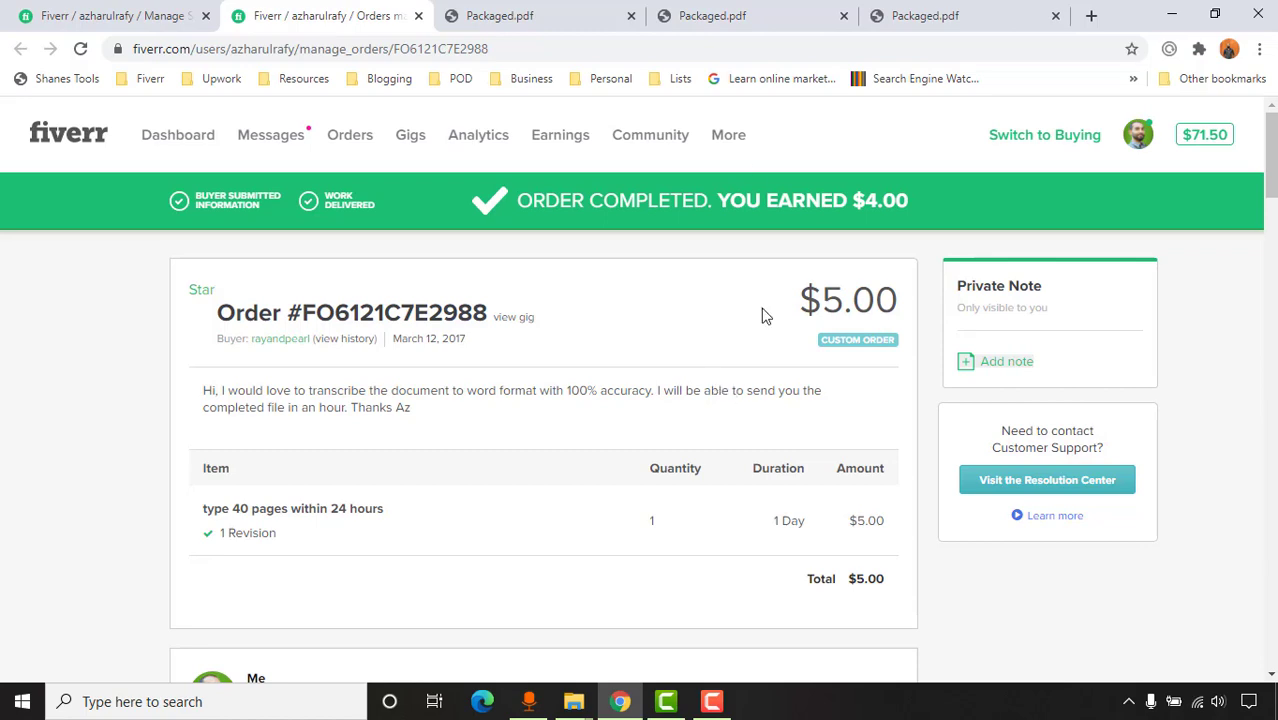
# Close the 535.pdf and 450452.pdf tabs and look through the one-page 564.pdf from start to end
pyautogui.click(761, 14)
pyautogui.scroll(5, 716, 367)
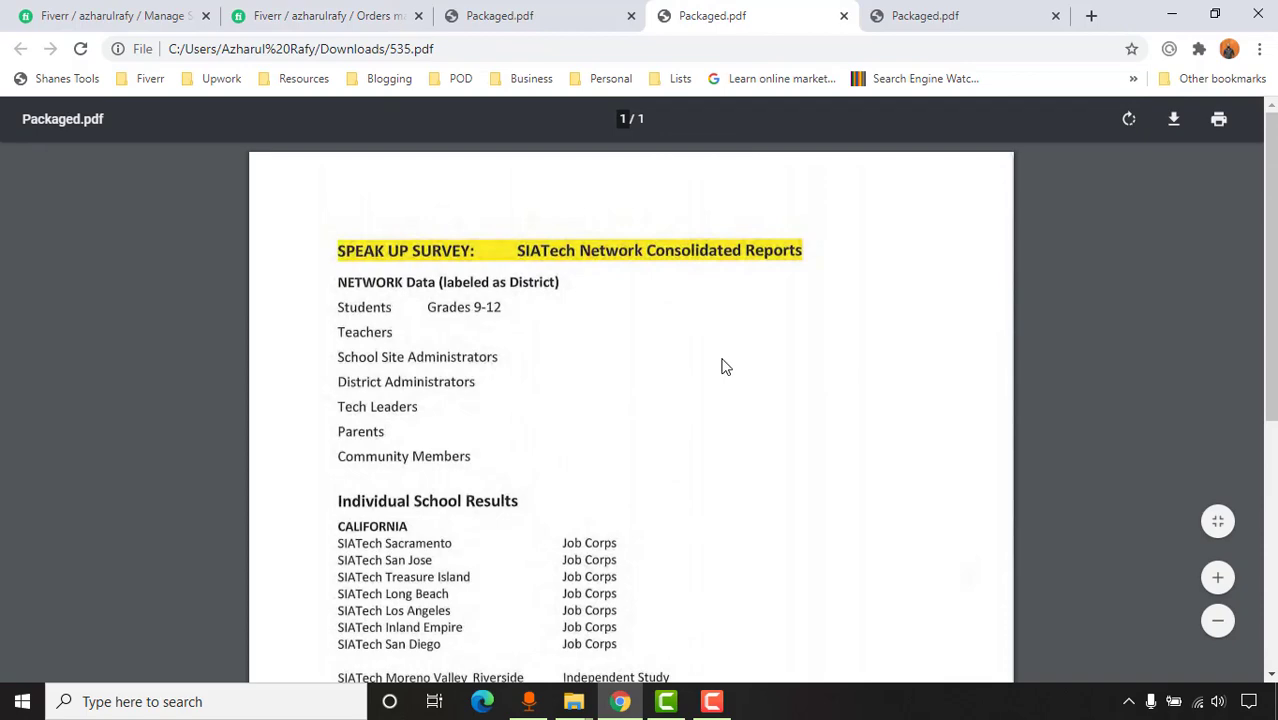
pyautogui.click(843, 15)
pyautogui.click(624, 15)
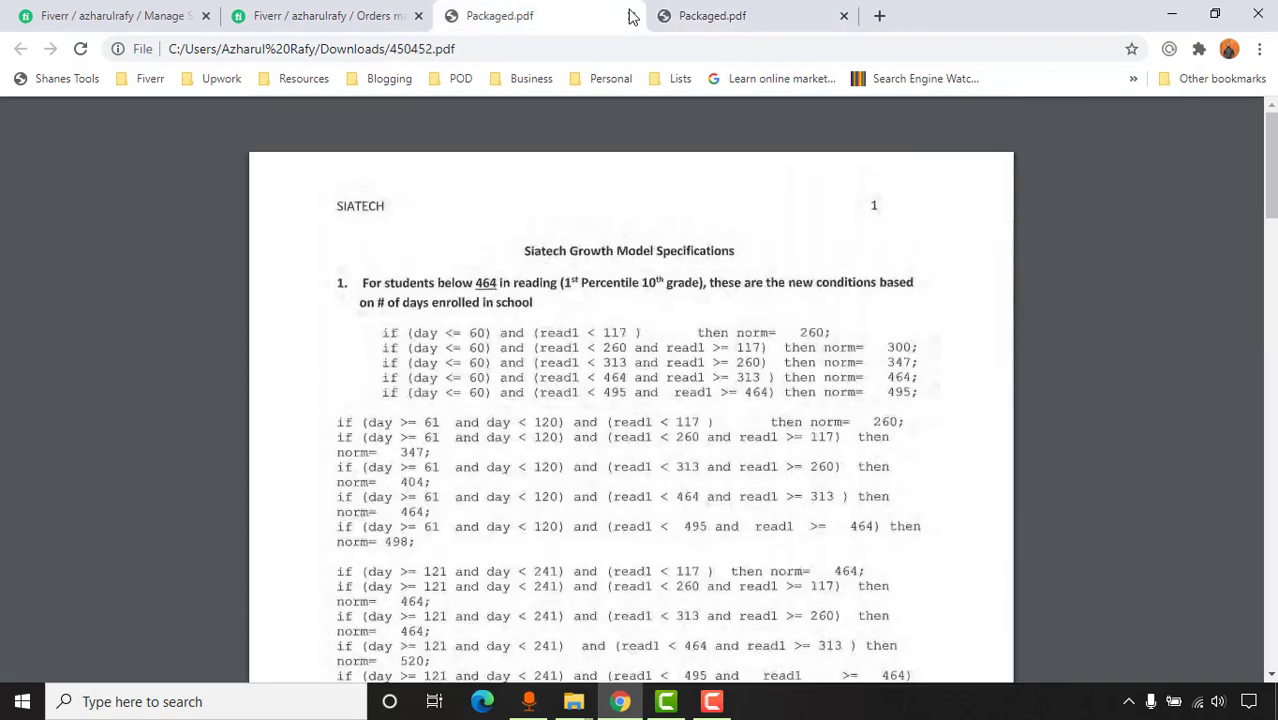
pyautogui.click(630, 17)
pyautogui.scroll(5, 410, 345)
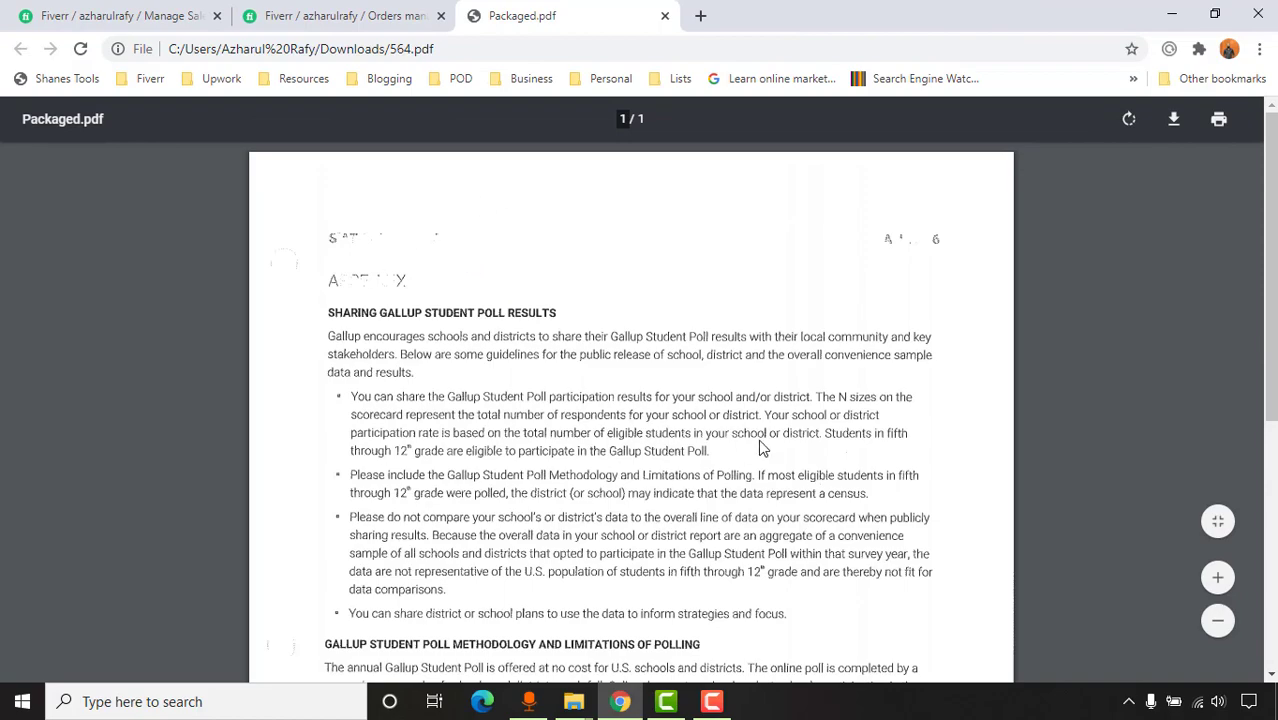
pyautogui.scroll(-5, 1270, 300)
pyautogui.scroll(5, 1270, 300)
pyautogui.scroll(-5, 240, 568)
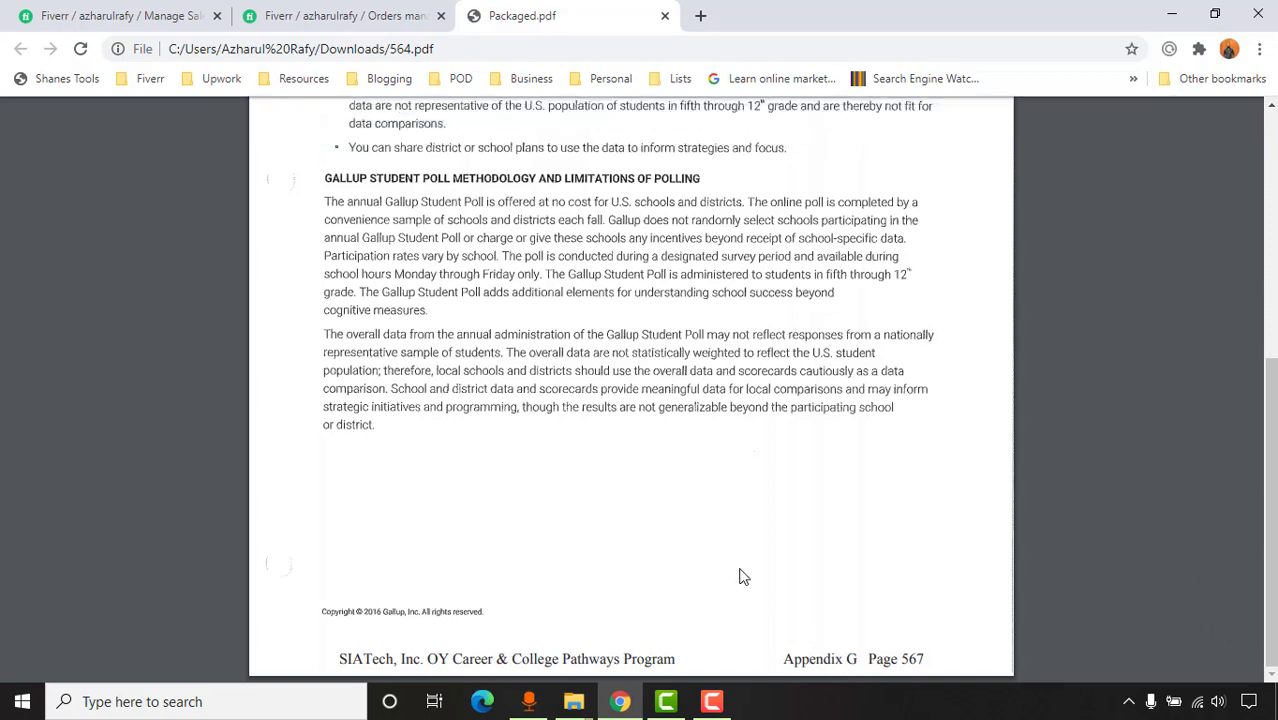
# Launch Microsoft Word and create a blank document
pyautogui.click(252, 710)
pyautogui.write('wor')
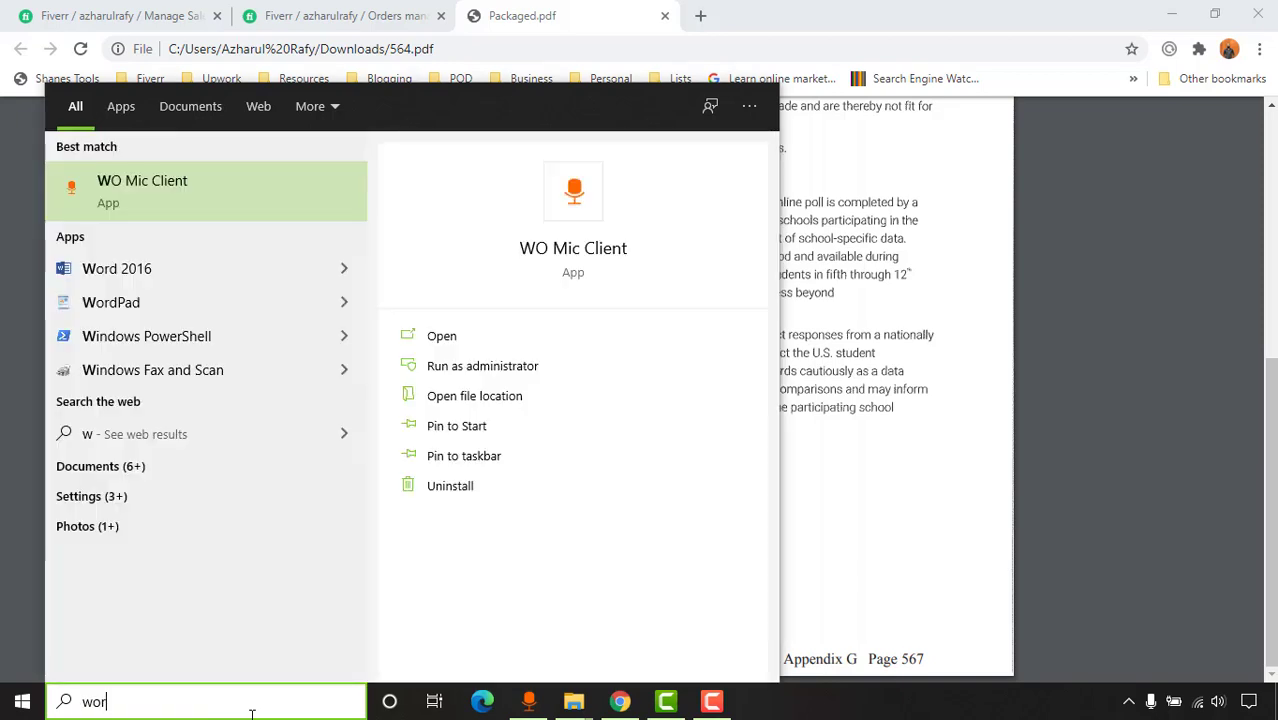
pyautogui.click(203, 201)
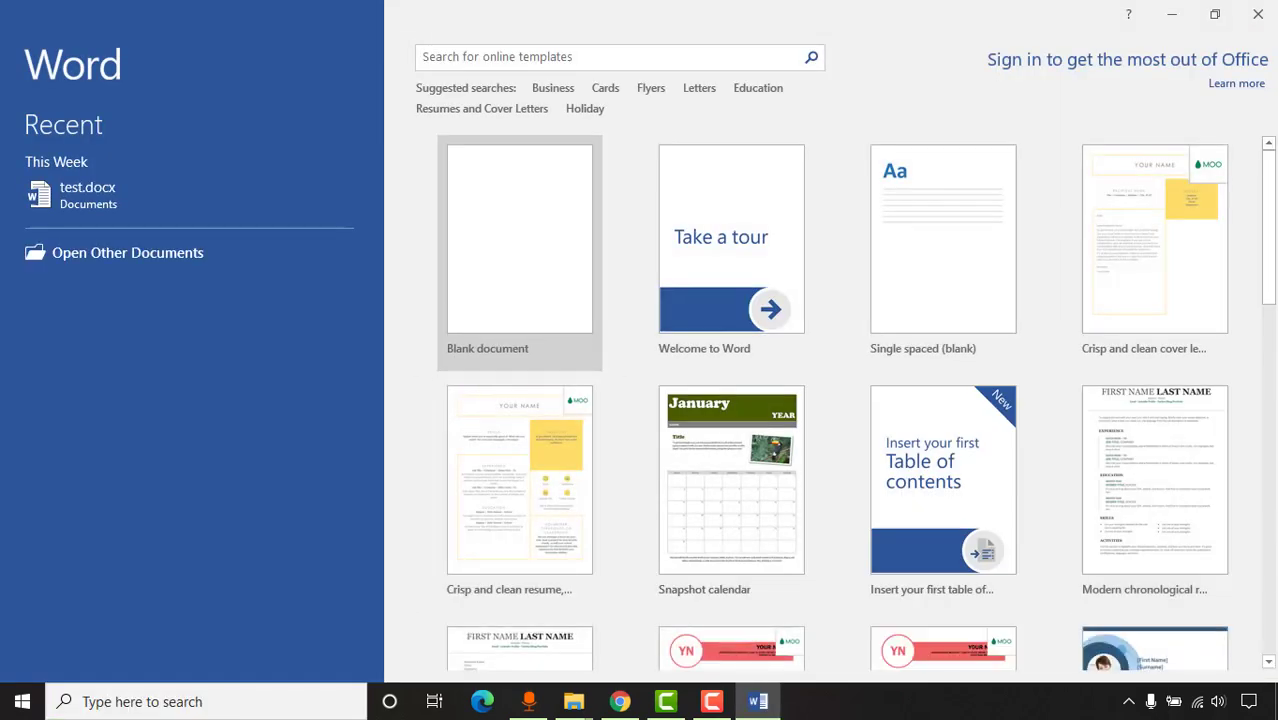
pyautogui.click(479, 258)
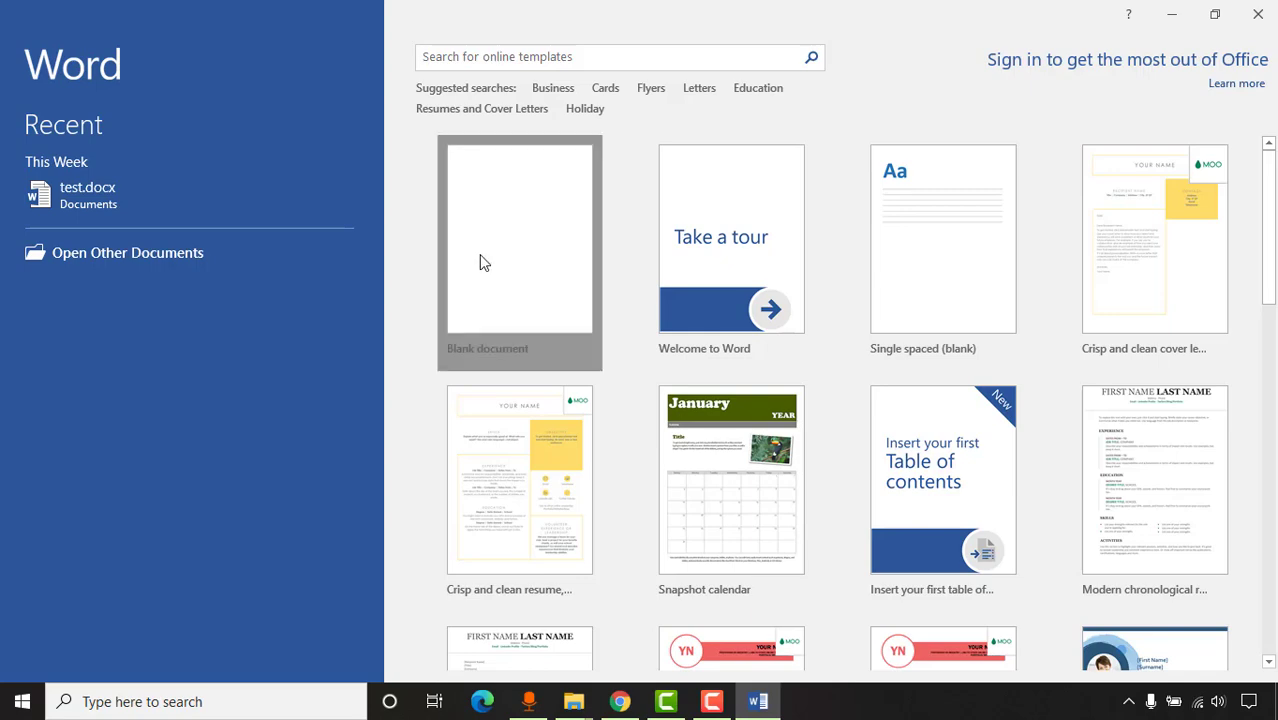
# Arrange the Word document side by side with the 564.pdf browser window and place the cursor in the empty document
pyautogui.click(1215, 22)
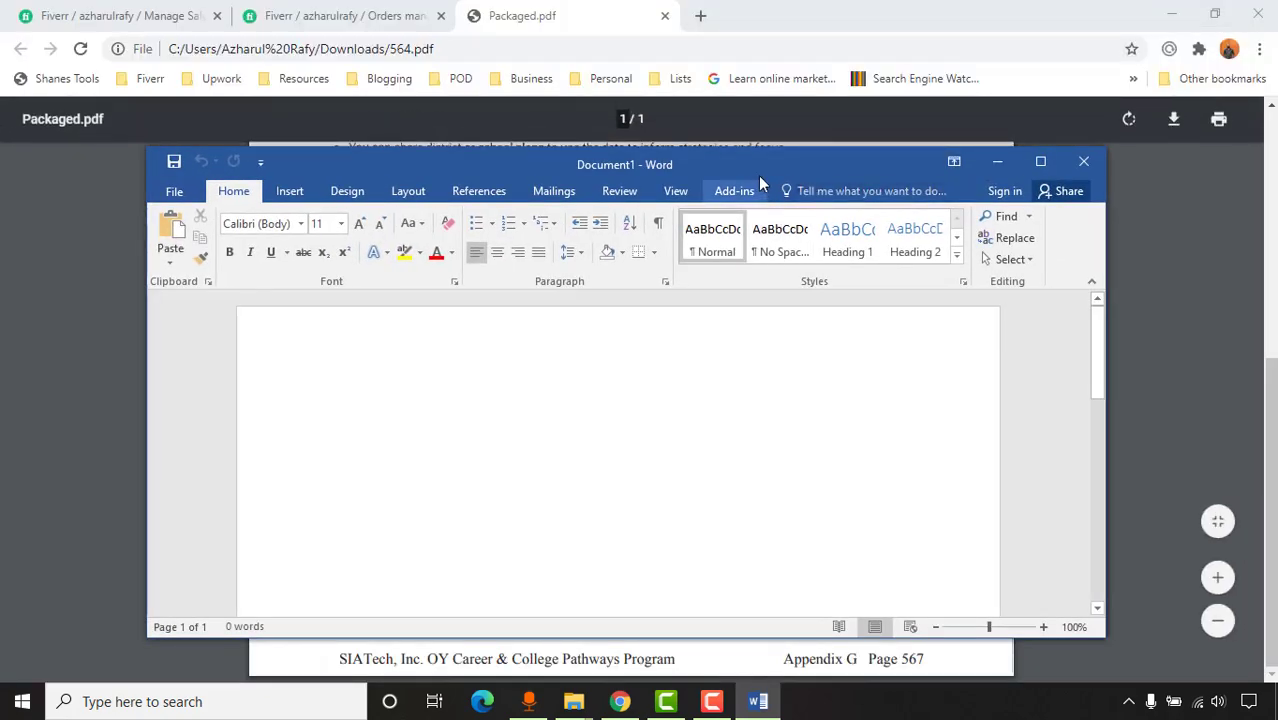
pyautogui.moveTo(755, 165); pyautogui.dragTo(1277, 198)
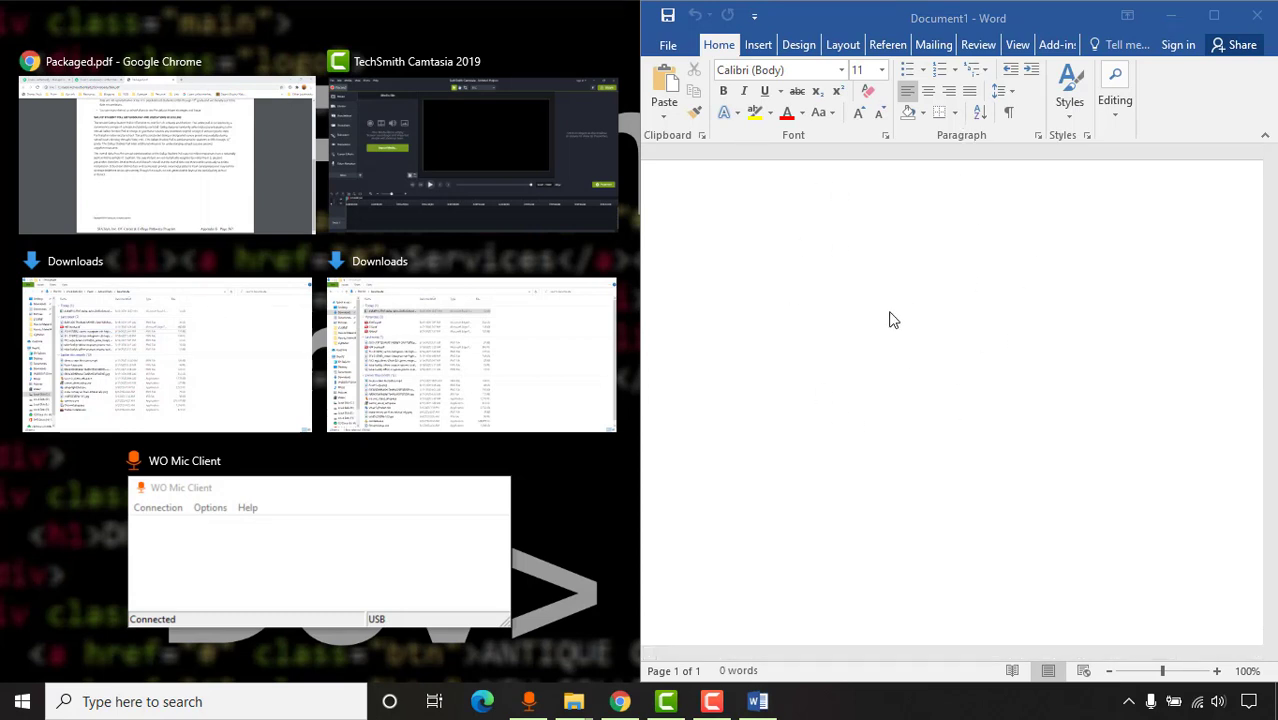
pyautogui.click(249, 191)
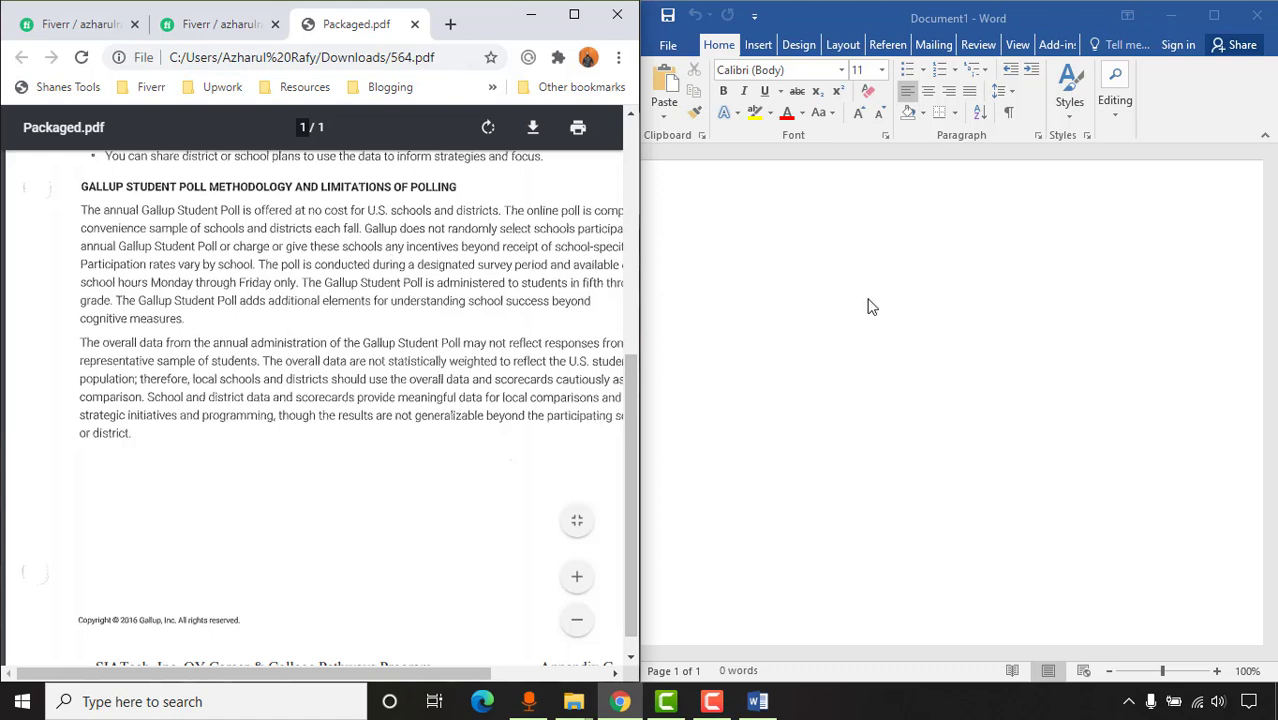
pyautogui.click(827, 271)
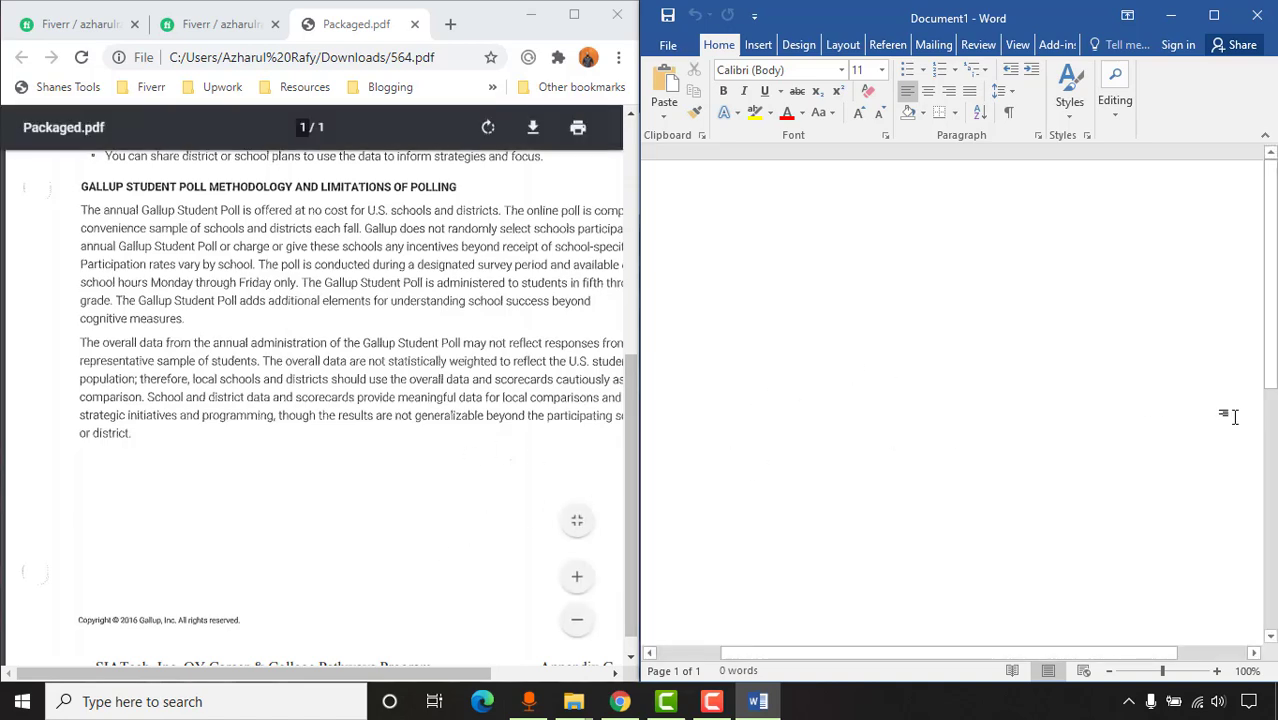
pyautogui.moveTo(291, 684); pyautogui.dragTo(341, 686)
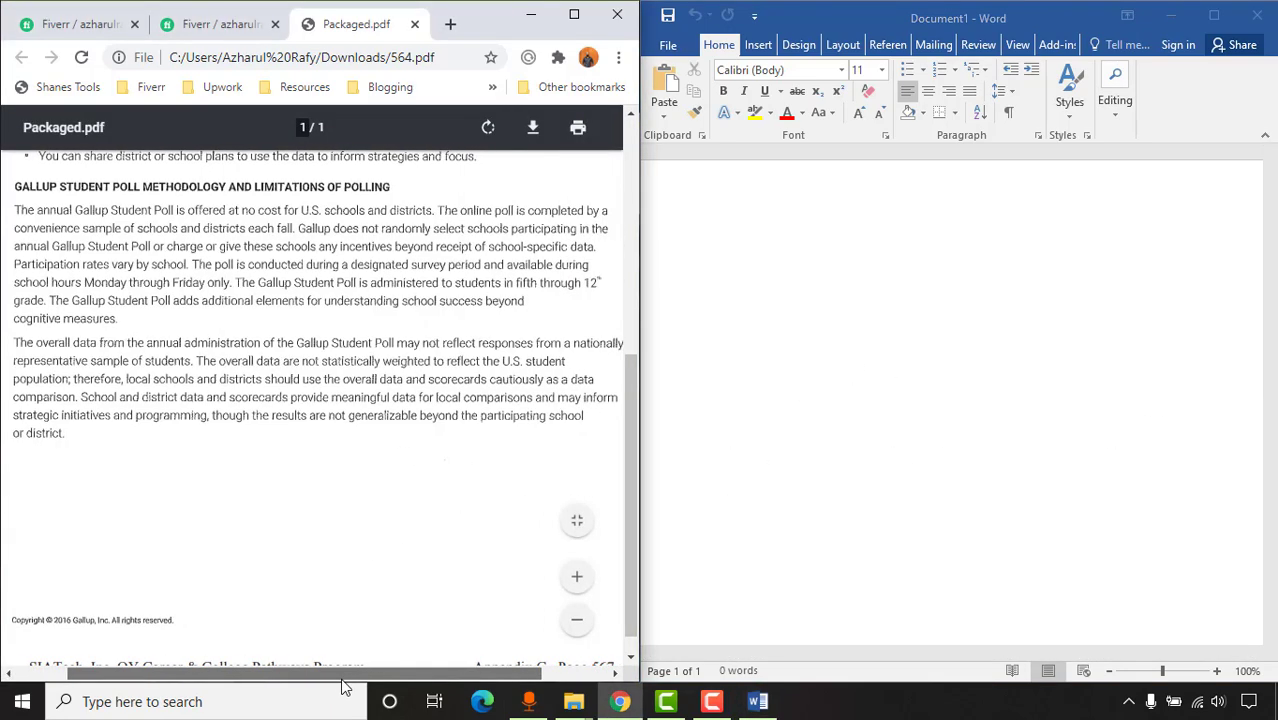
pyautogui.scroll(5, 434, 531)
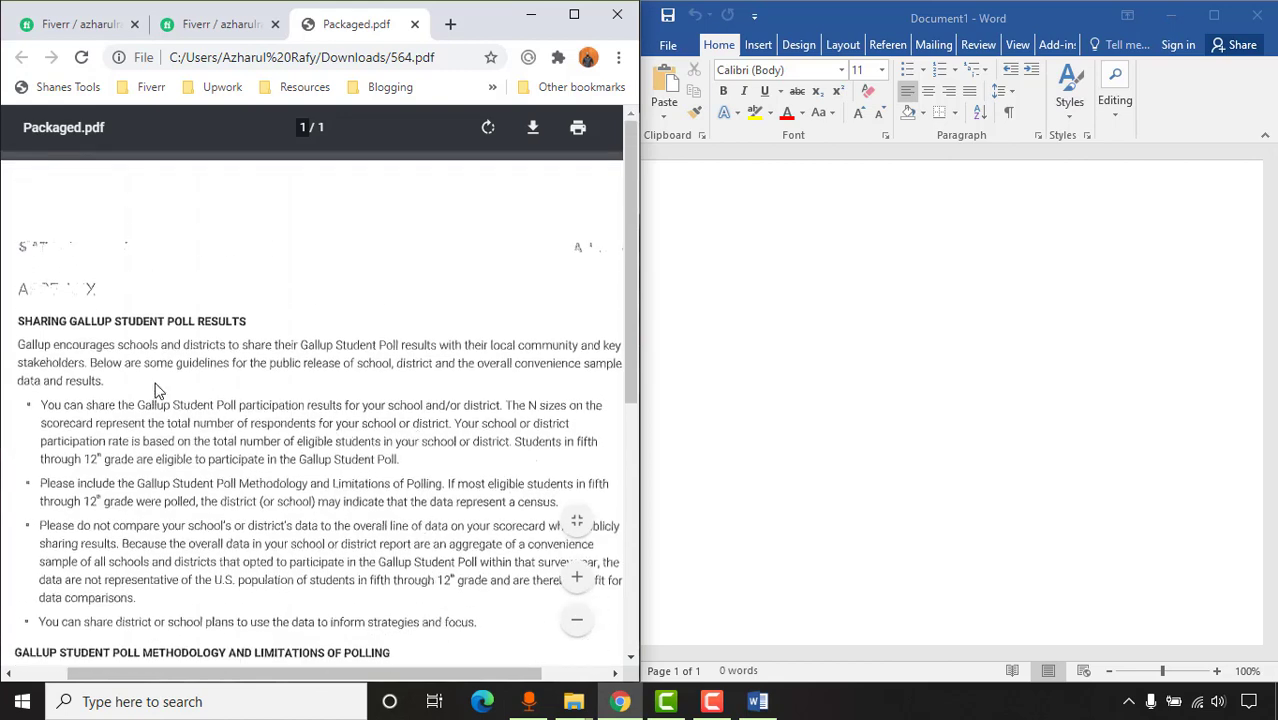
pyautogui.click(751, 242)
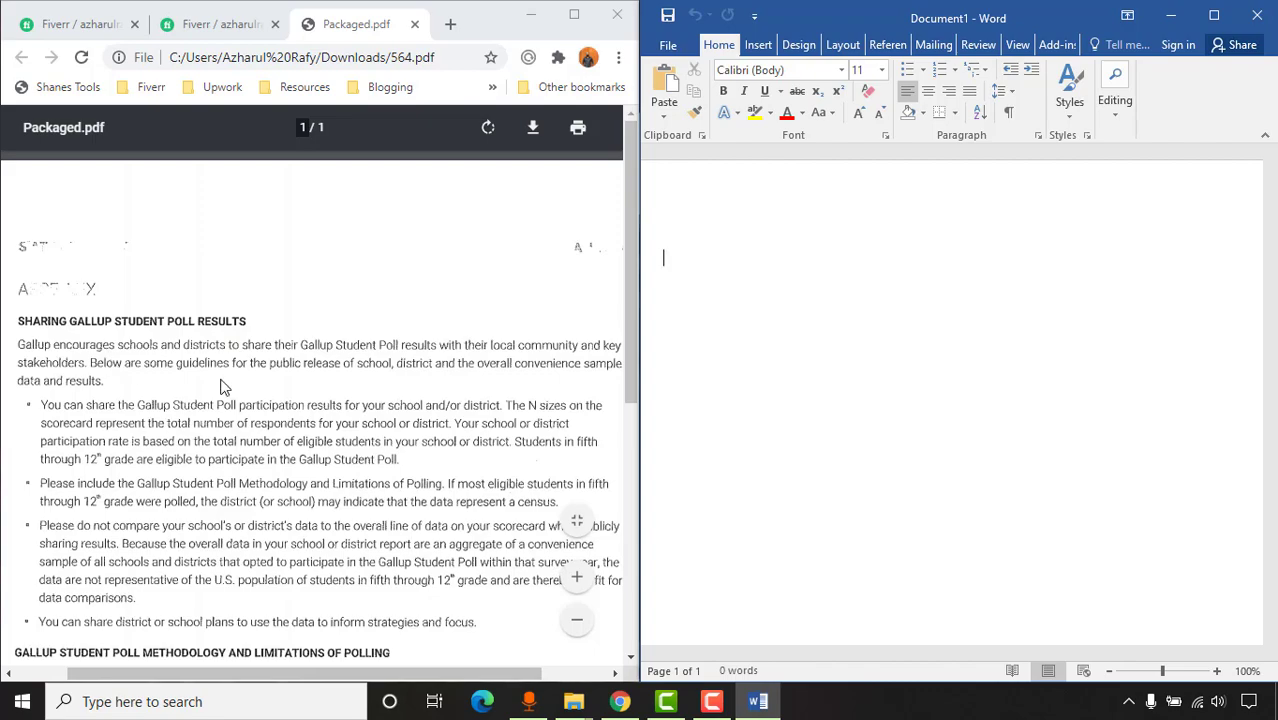
# Review the one-page PDF and enter its first heading, "SHARING GALLUP STUDENT POLL RESULTS", in the blank Word document
pyautogui.scroll(-1, 197, 527)
pyautogui.scroll(-5, 205, 540)
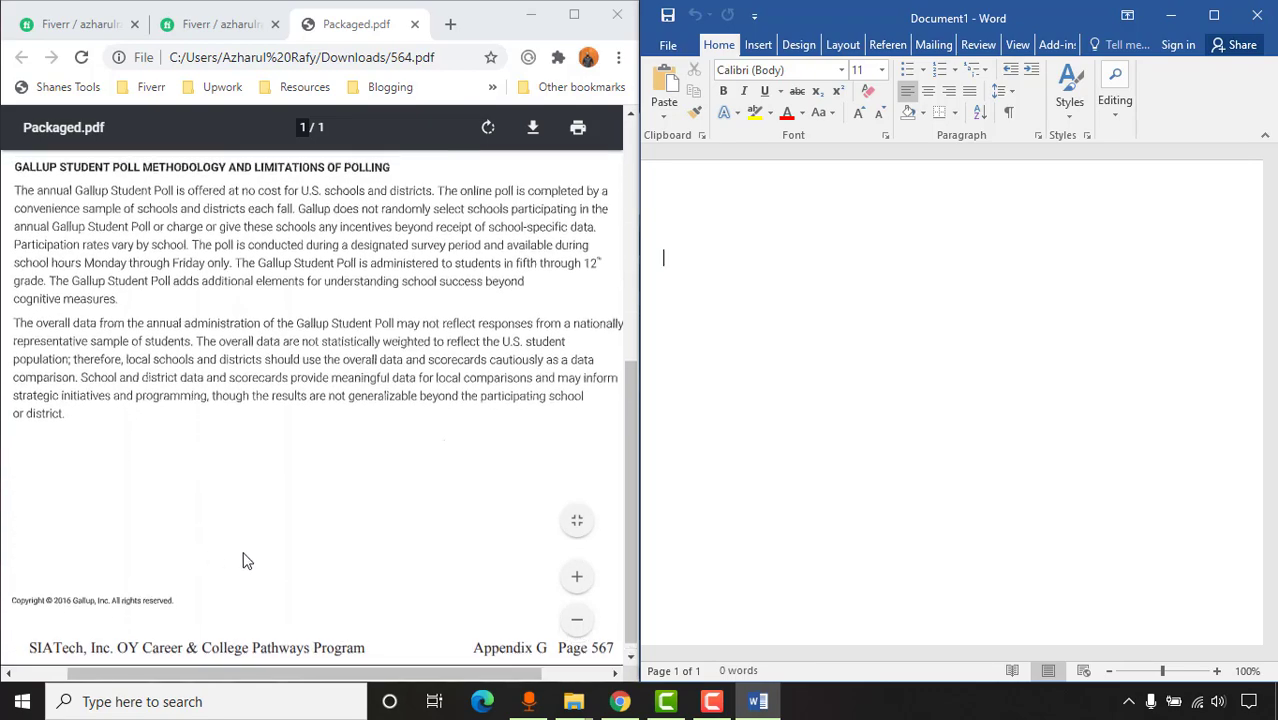
pyautogui.scroll(5, 211, 550)
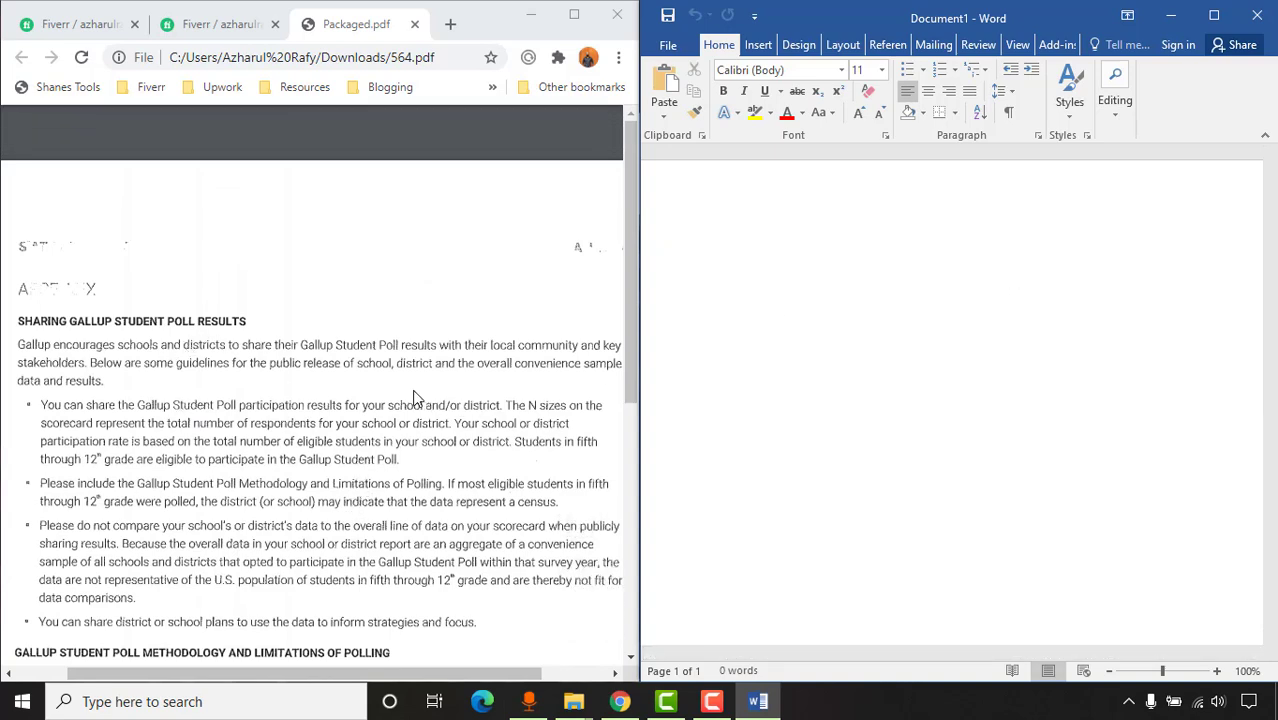
pyautogui.scroll(-1, 295, 428)
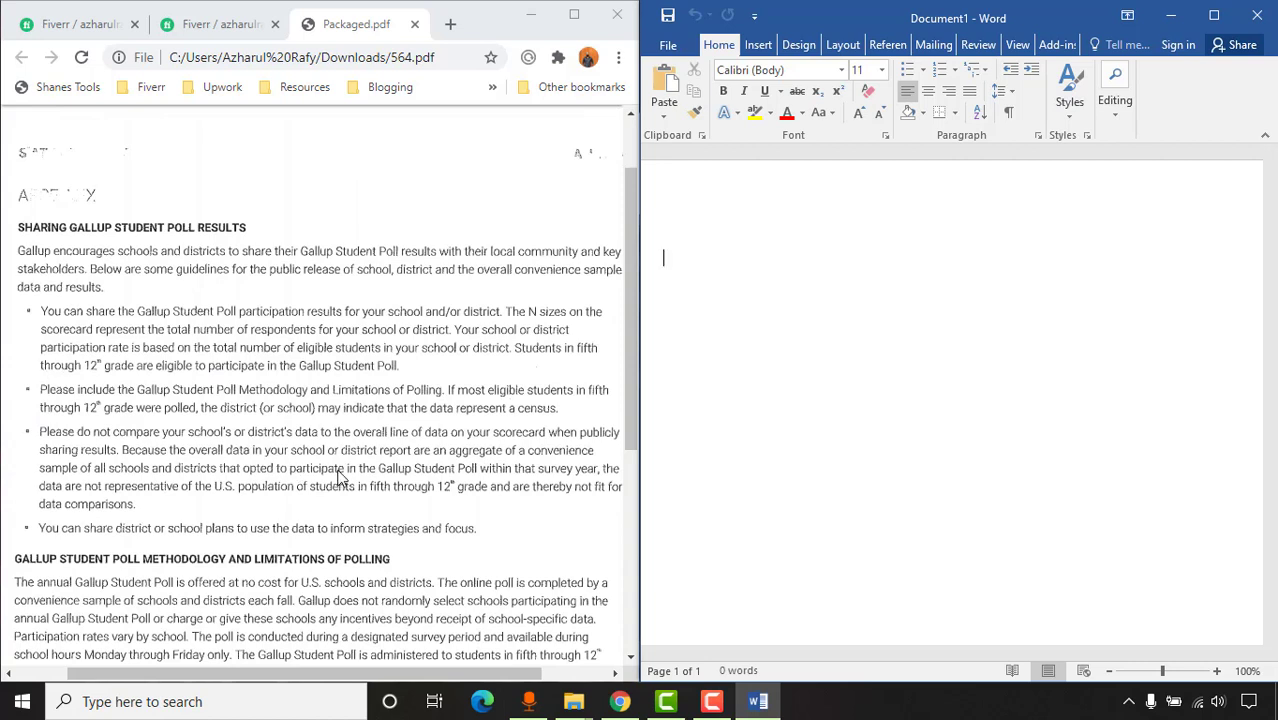
pyautogui.scroll(1, 338, 478)
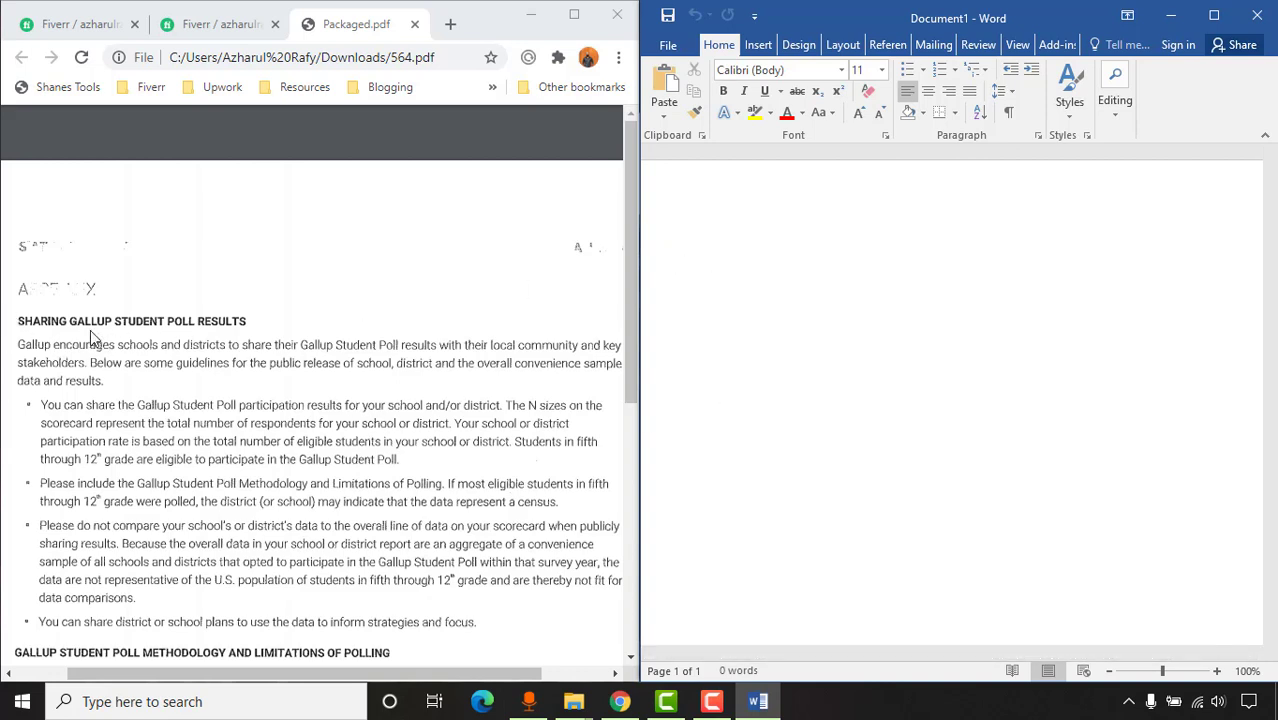
pyautogui.click(776, 314)
pyautogui.write('SHARING G')
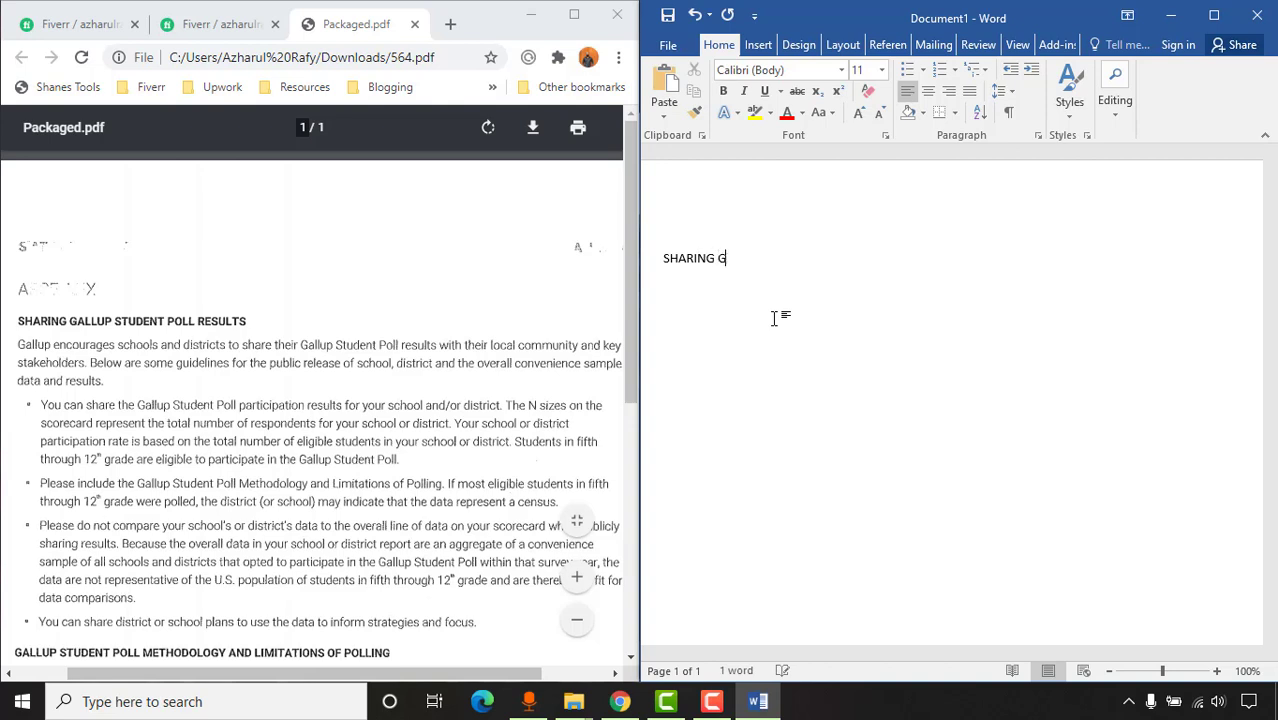
pyautogui.write('ALLUP ST')
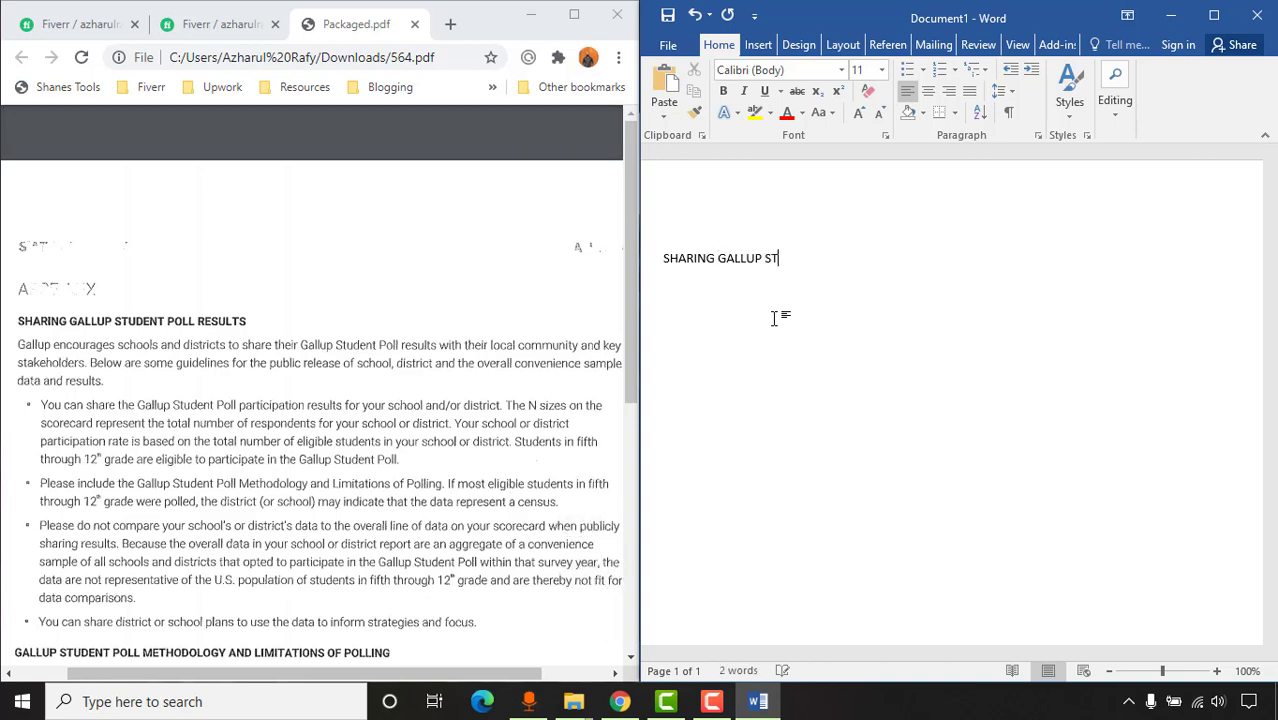
pyautogui.write('UDENT POLL RESULTS')
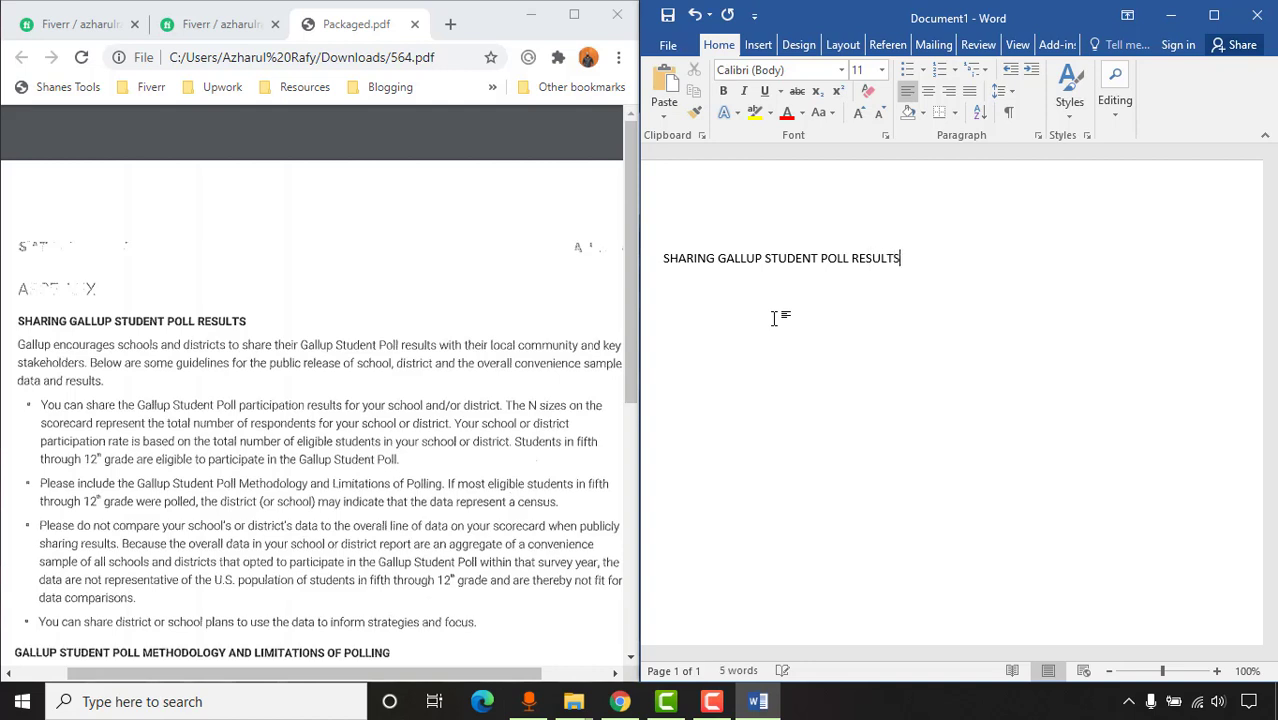
# Make the heading "SHARING GALLUP STUDENT POLL RESULTS" bold and start a new line below it
pyautogui.moveTo(661, 257); pyautogui.dragTo(608, 312)
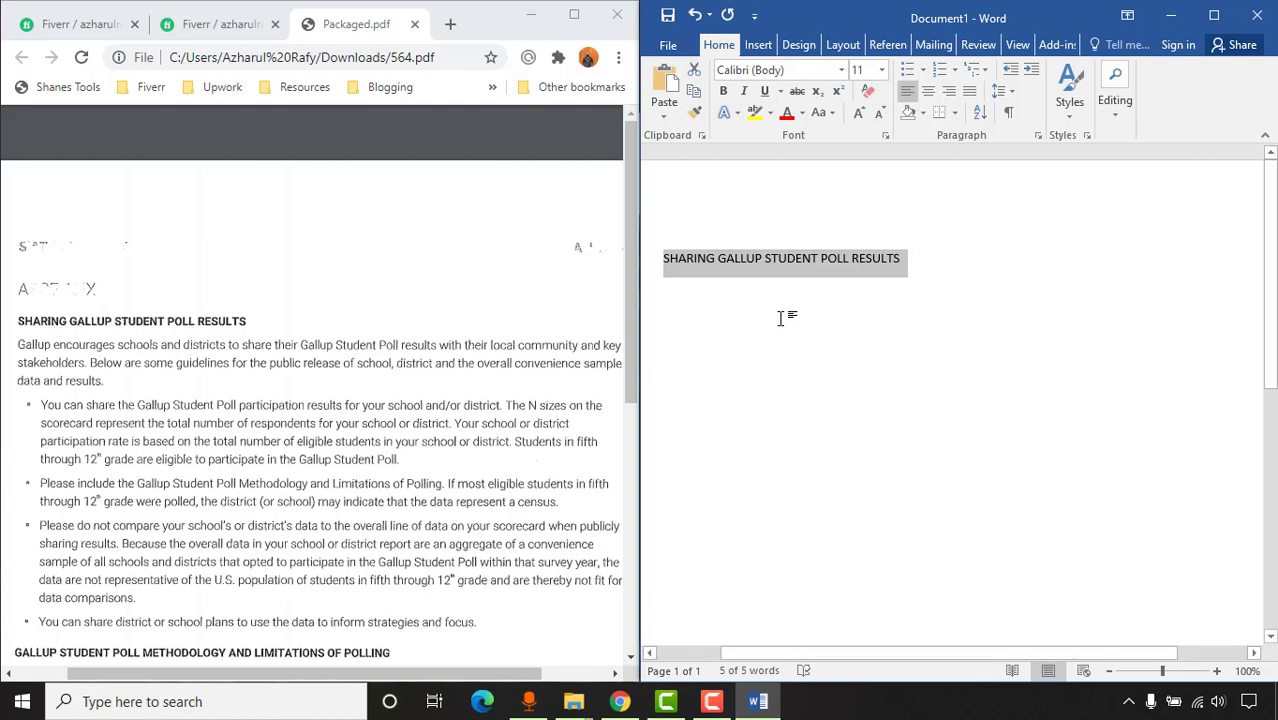
pyautogui.moveTo(663, 258); pyautogui.dragTo(908, 260)
pyautogui.click(724, 97)
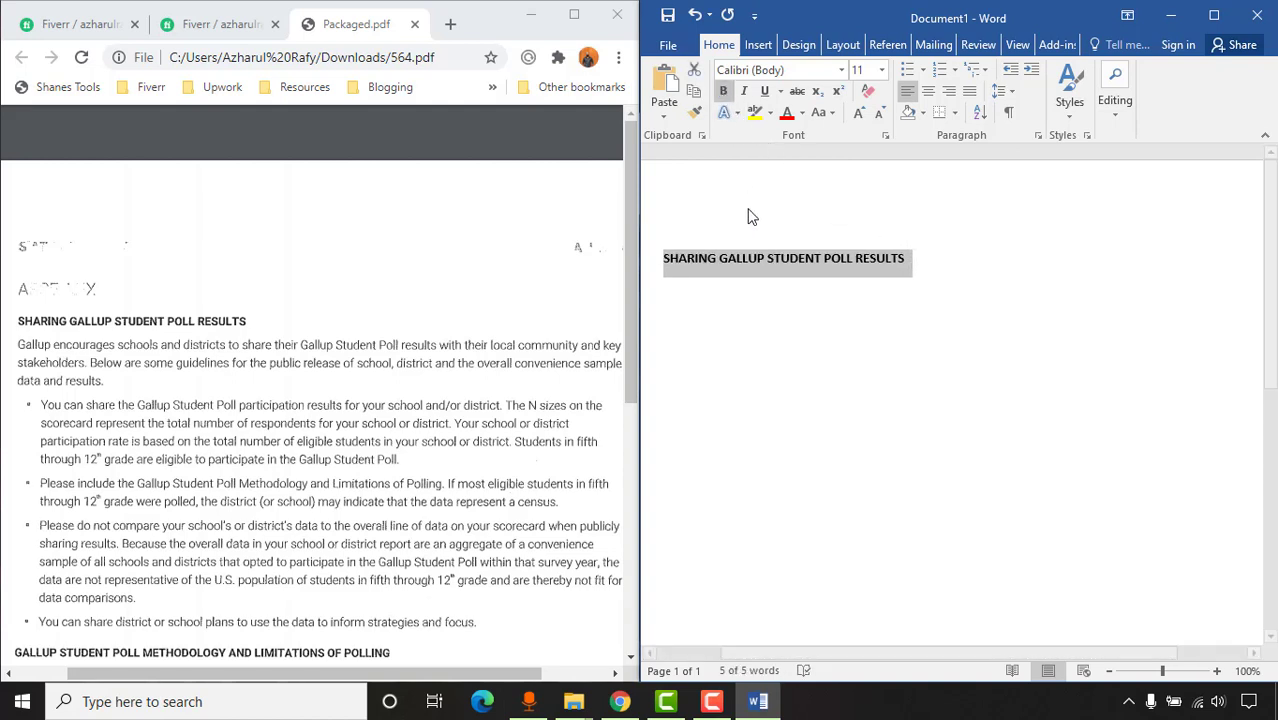
pyautogui.click(914, 259)
pyautogui.press('Return')
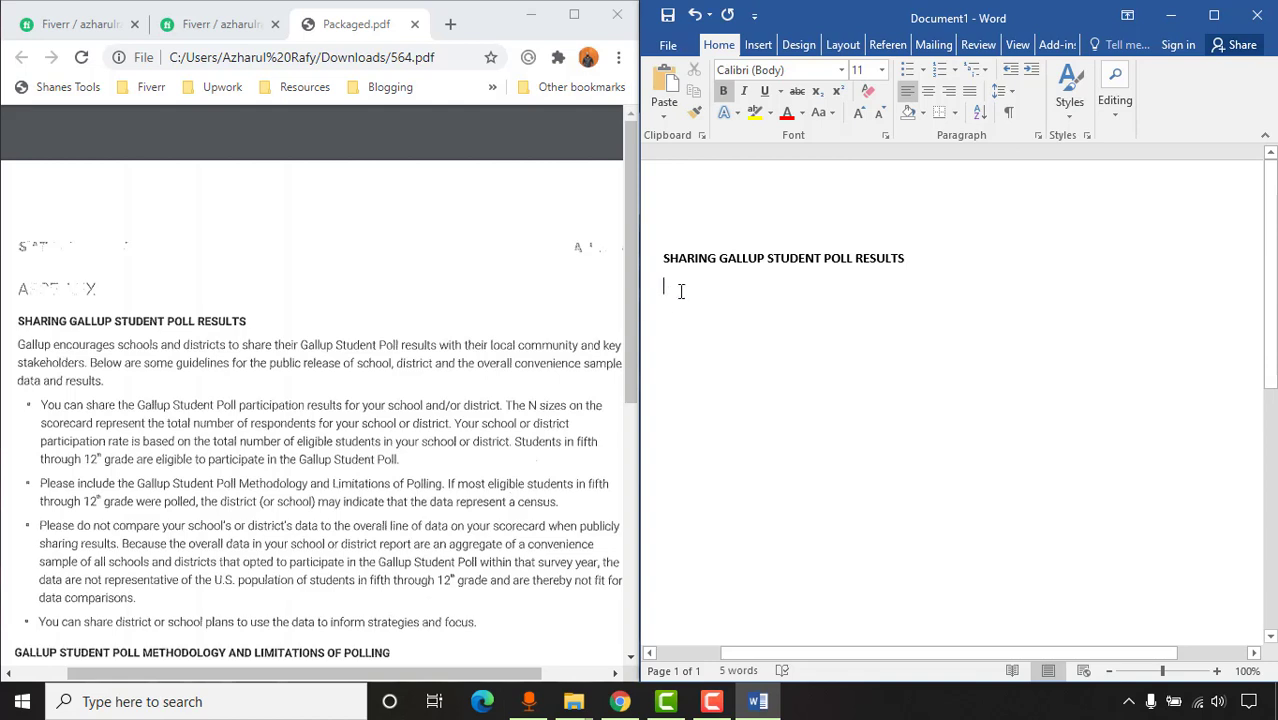
pyautogui.write('hyagag')
pyautogui.click(908, 258)
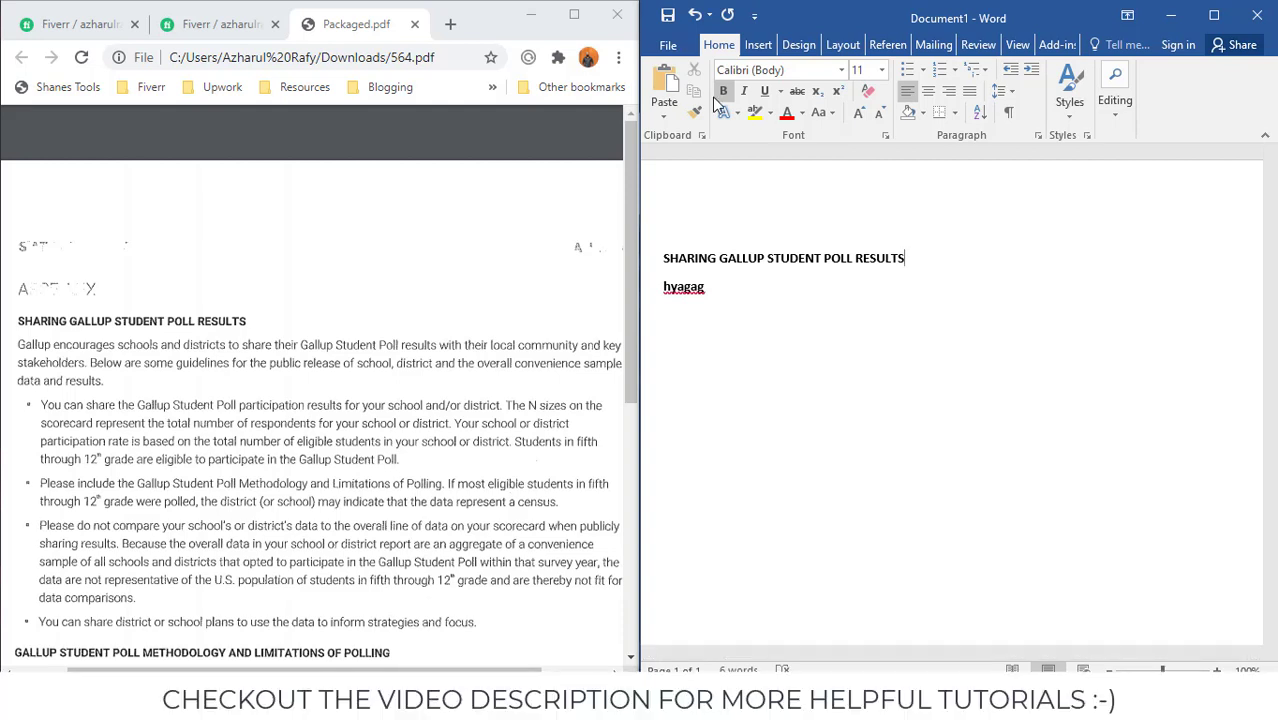
pyautogui.doubleClick(684, 290)
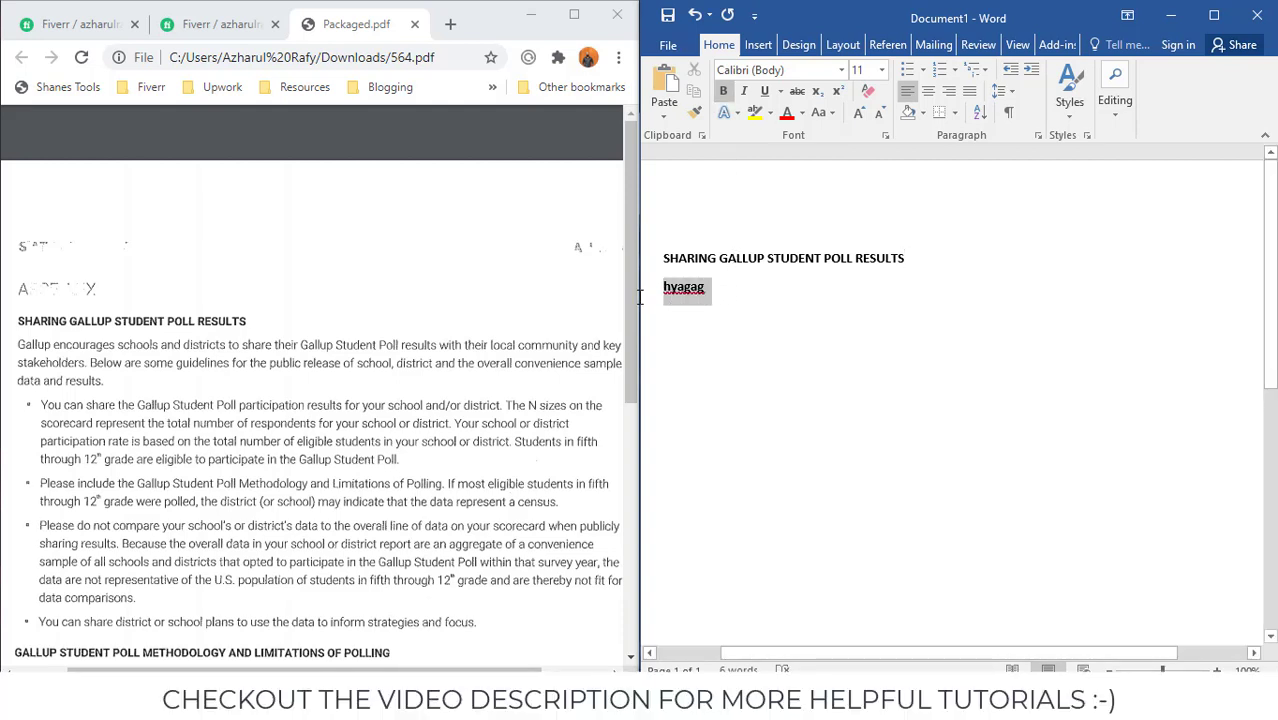
pyautogui.press('BackSpace')
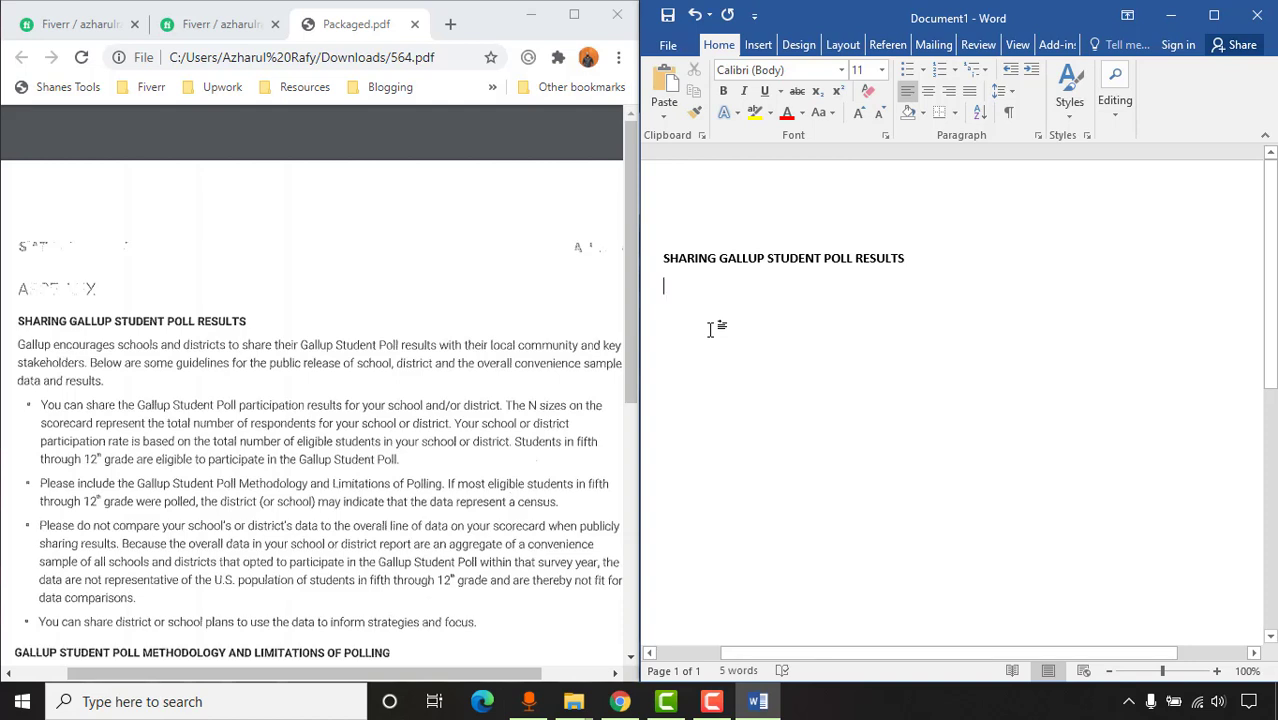
# Retype the PDF's introductory paragraph in regular weight below the heading, from "Gallup encourages schools and districts" to "sample data and results."
pyautogui.write('Galu')
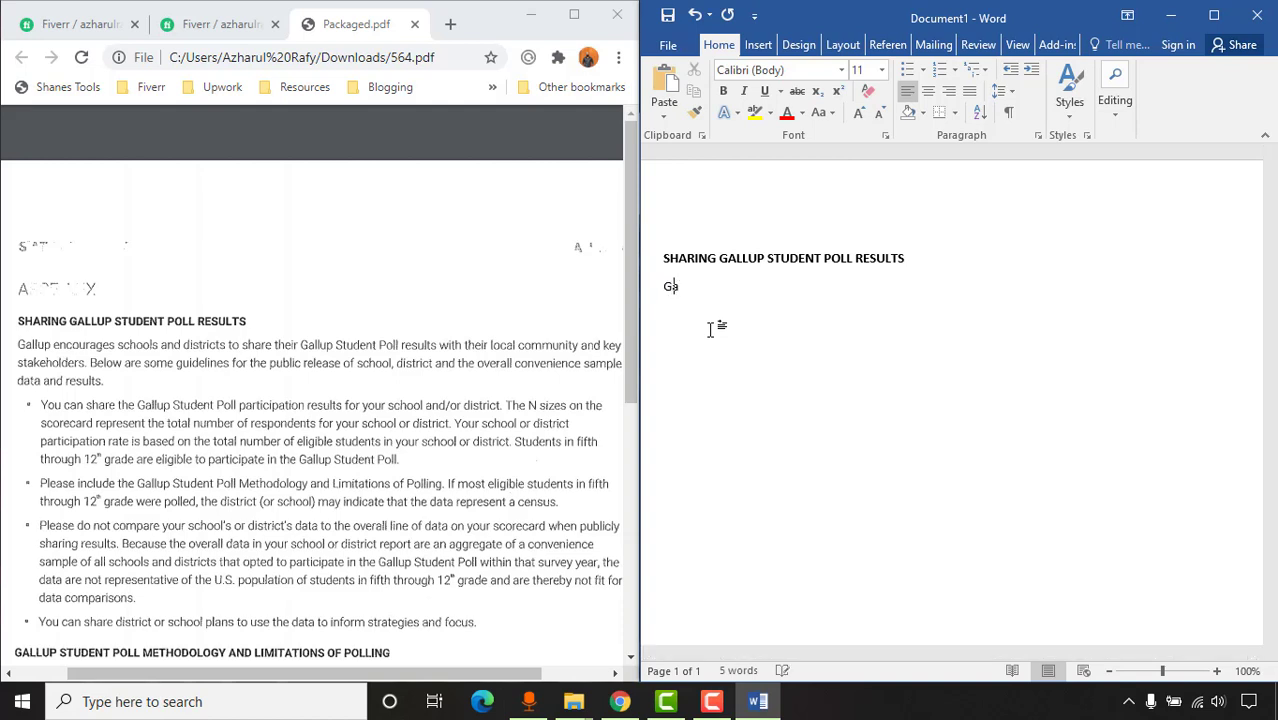
pyautogui.press('BackSpace')
pyautogui.press('BackSpace')
pyautogui.press('BackSpace')
pyautogui.write('lup encourages schools and')
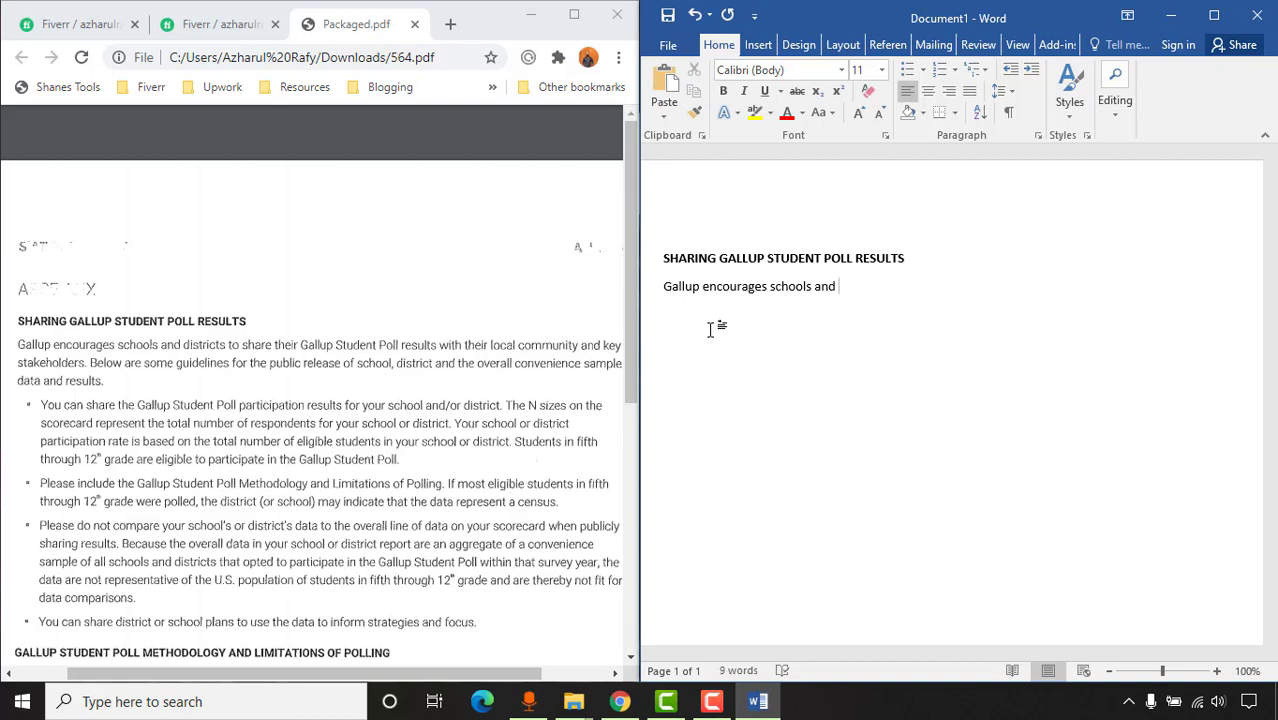
pyautogui.click(108, 374)
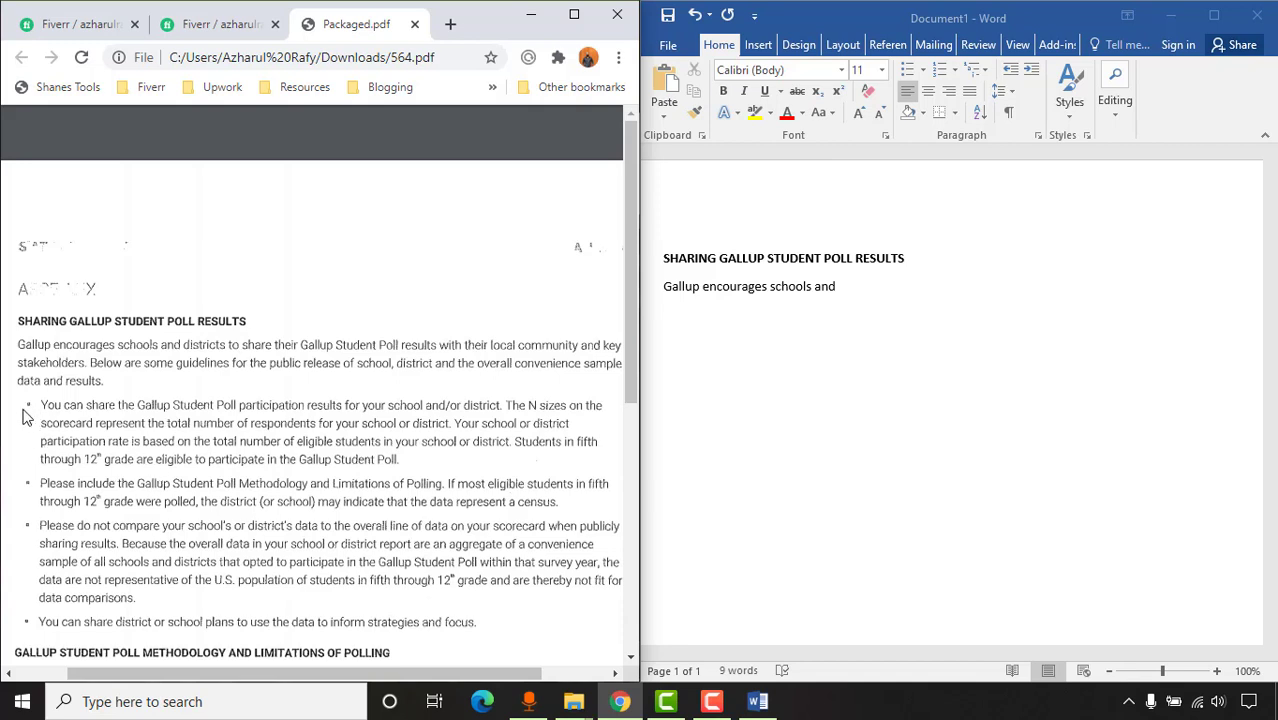
pyautogui.click(863, 284)
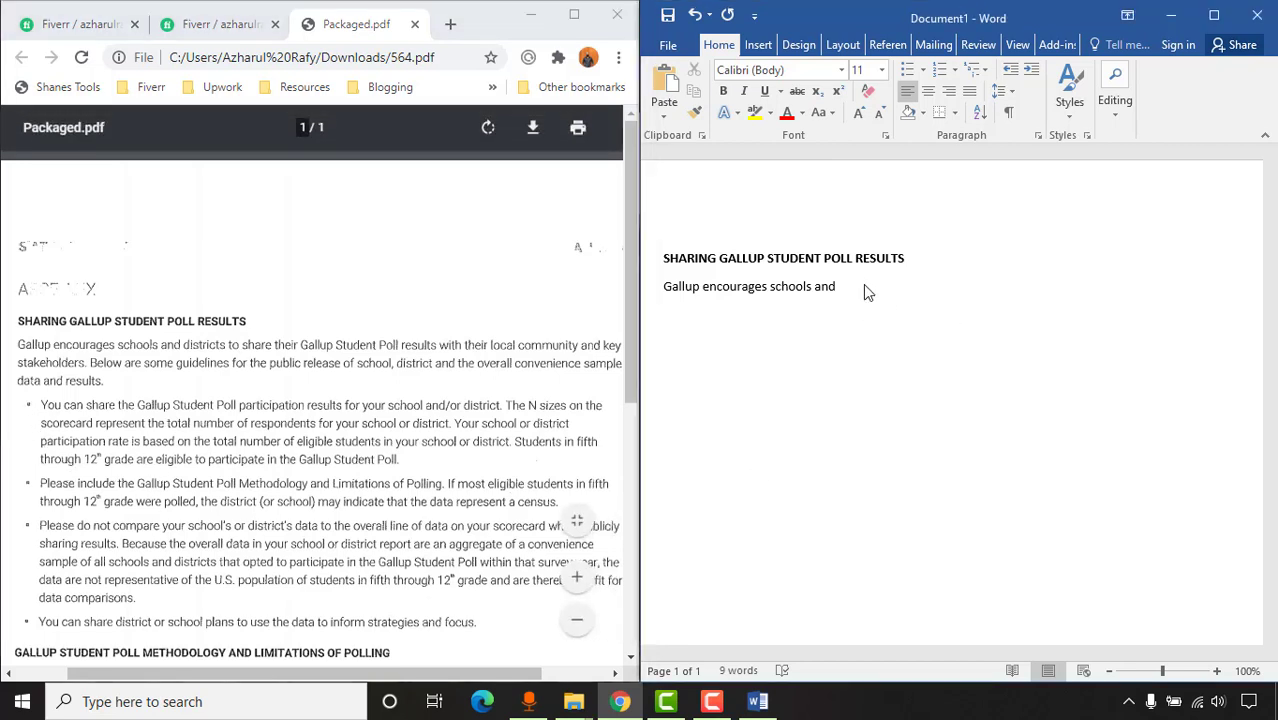
pyautogui.write('districts to share their Gallup Student Poll resul')
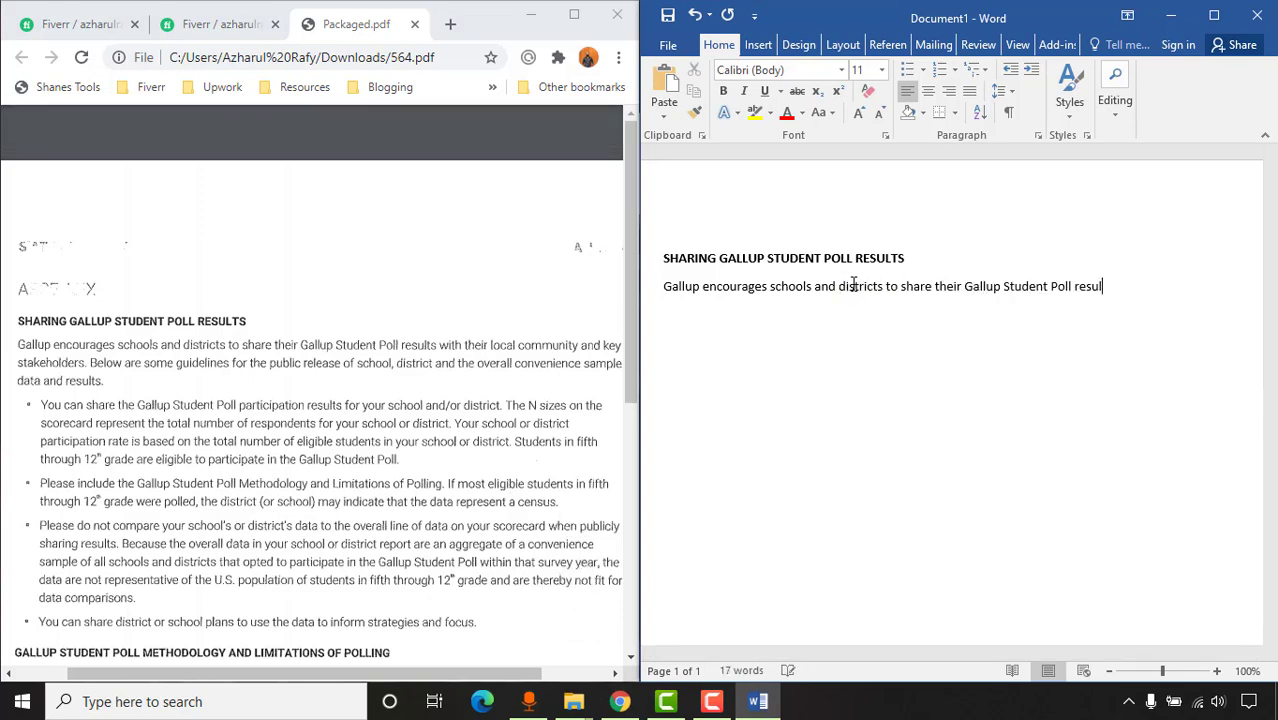
pyautogui.write('ts with their local community and key stakeholders. Below are some guildelines for the public release of school, district and the overall convenience sample data and results.')
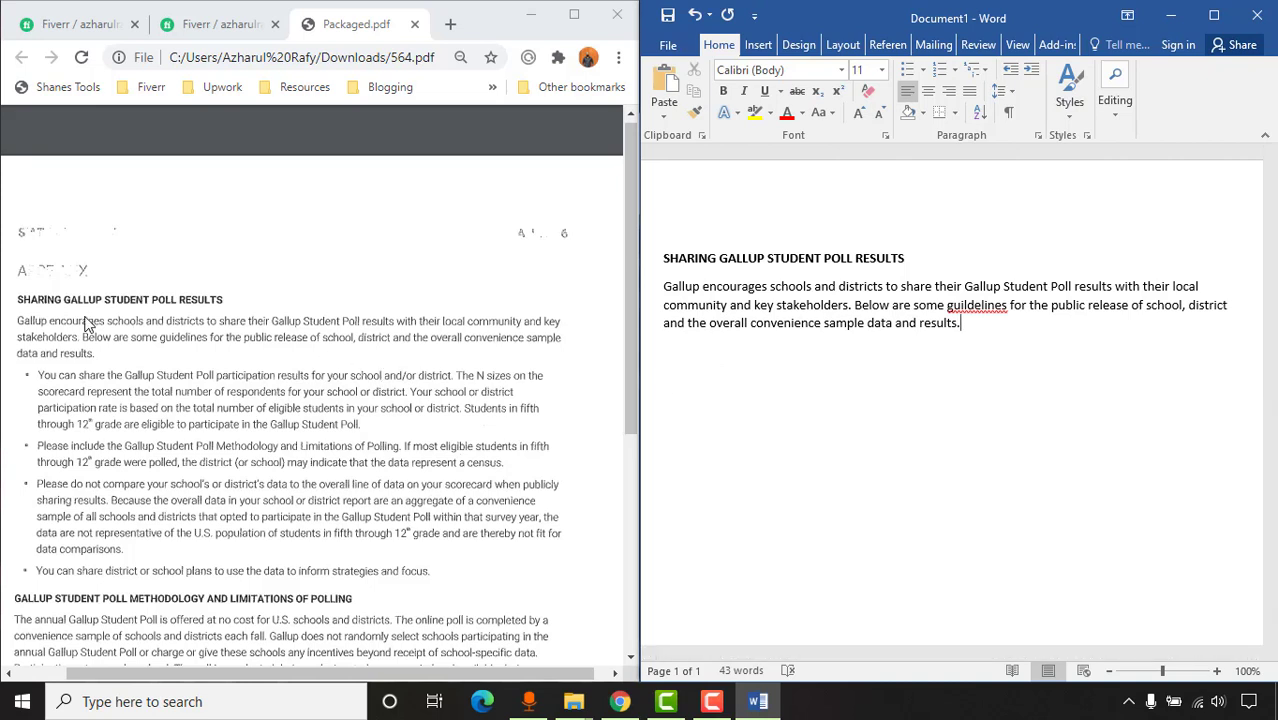
# Correct the misspelled word in the introductory paragraph to "guidelines" and return the cursor to the paragraph's end
pyautogui.rightClick(967, 306)
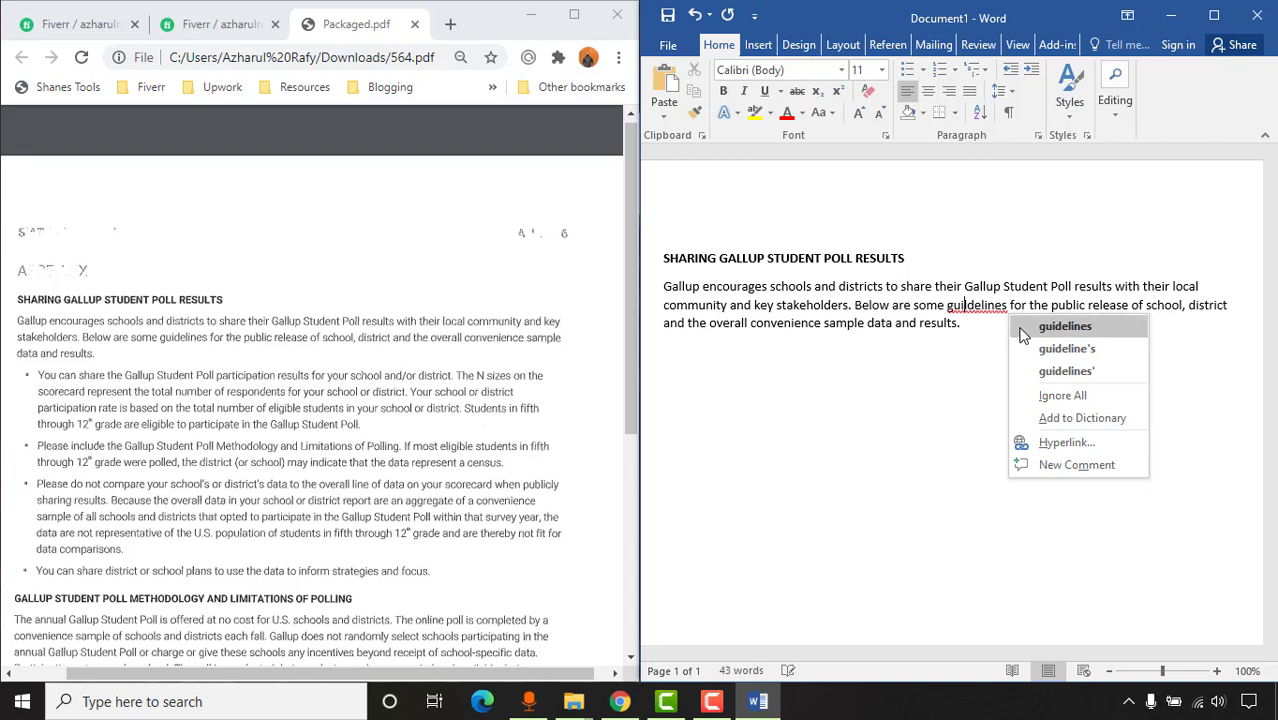
pyautogui.click(1095, 332)
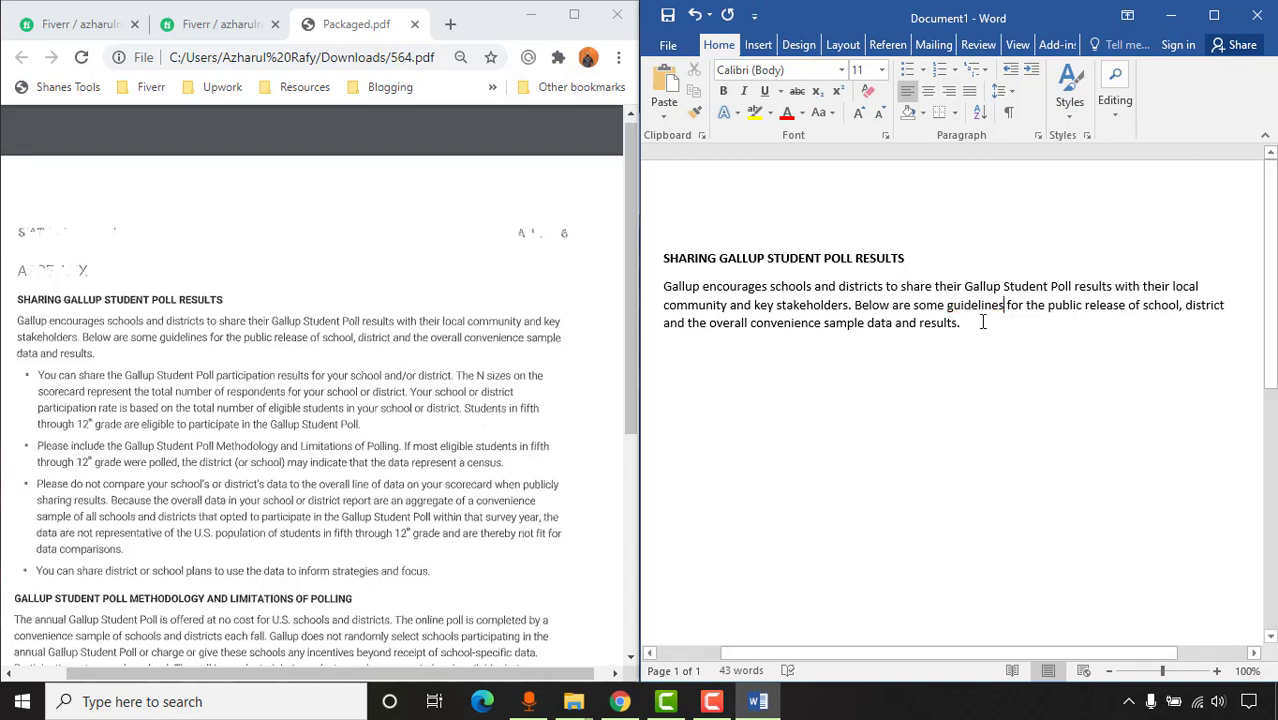
pyautogui.moveTo(965, 320); pyautogui.dragTo(683, 287)
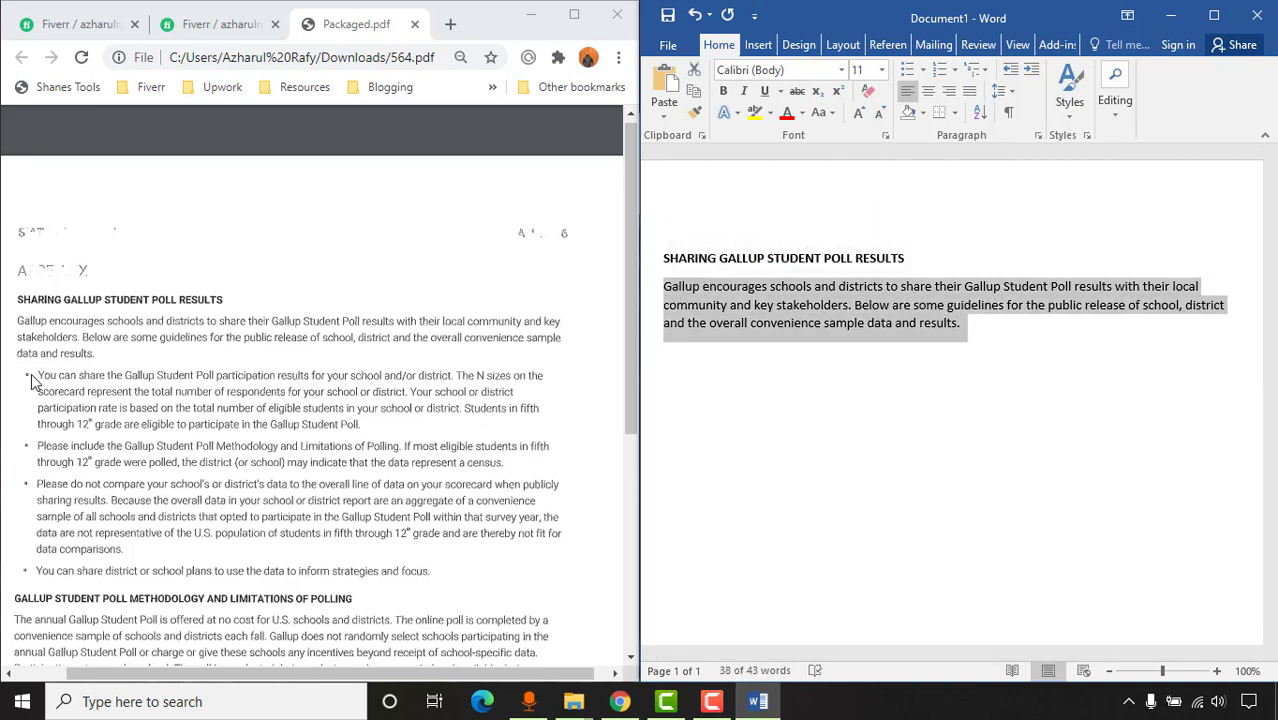
pyautogui.click(987, 328)
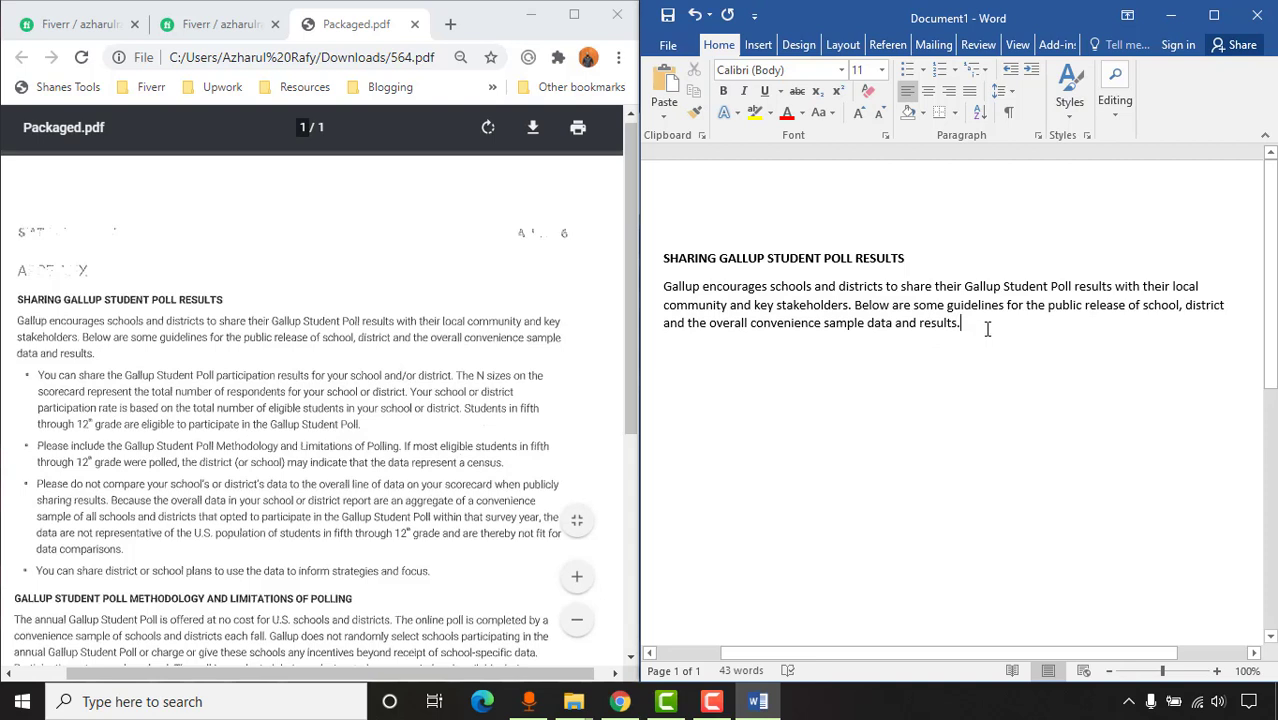
# Start a bulleted list below the paragraph and retype the PDF's first bullet, beginning "You can share the Gallup Student Poll participation results"
pyautogui.press('Return')
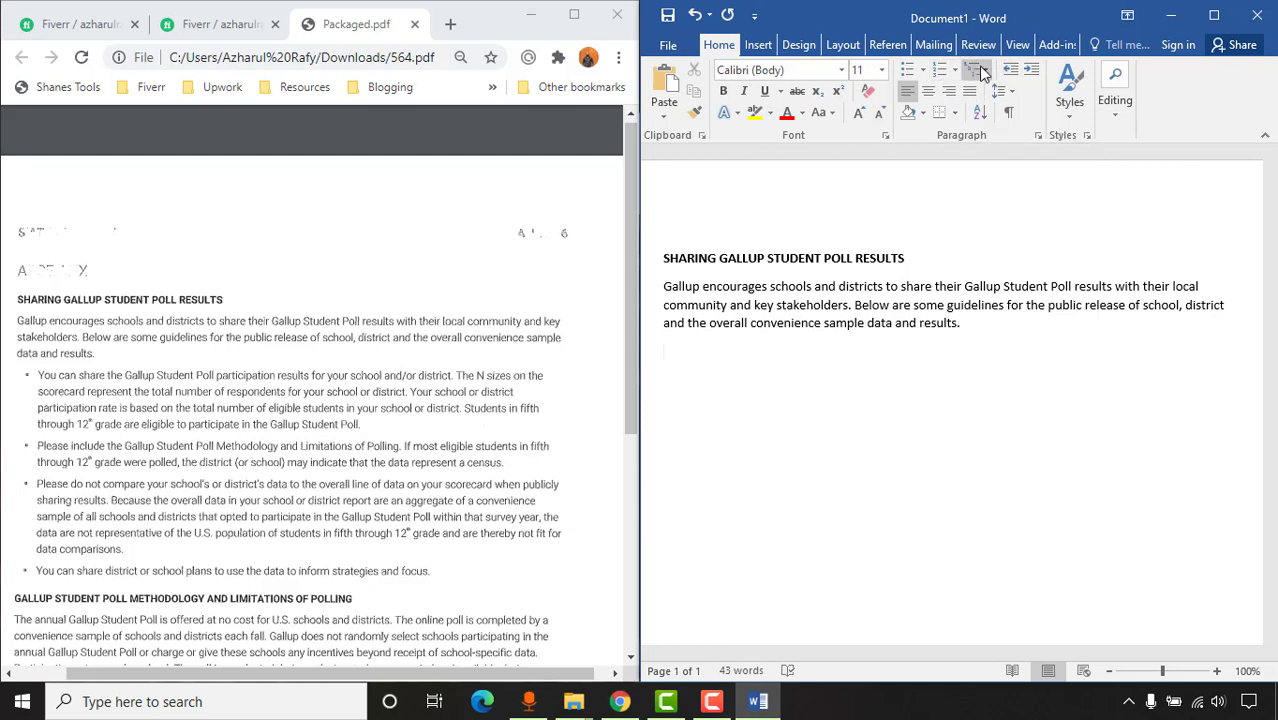
pyautogui.click(908, 71)
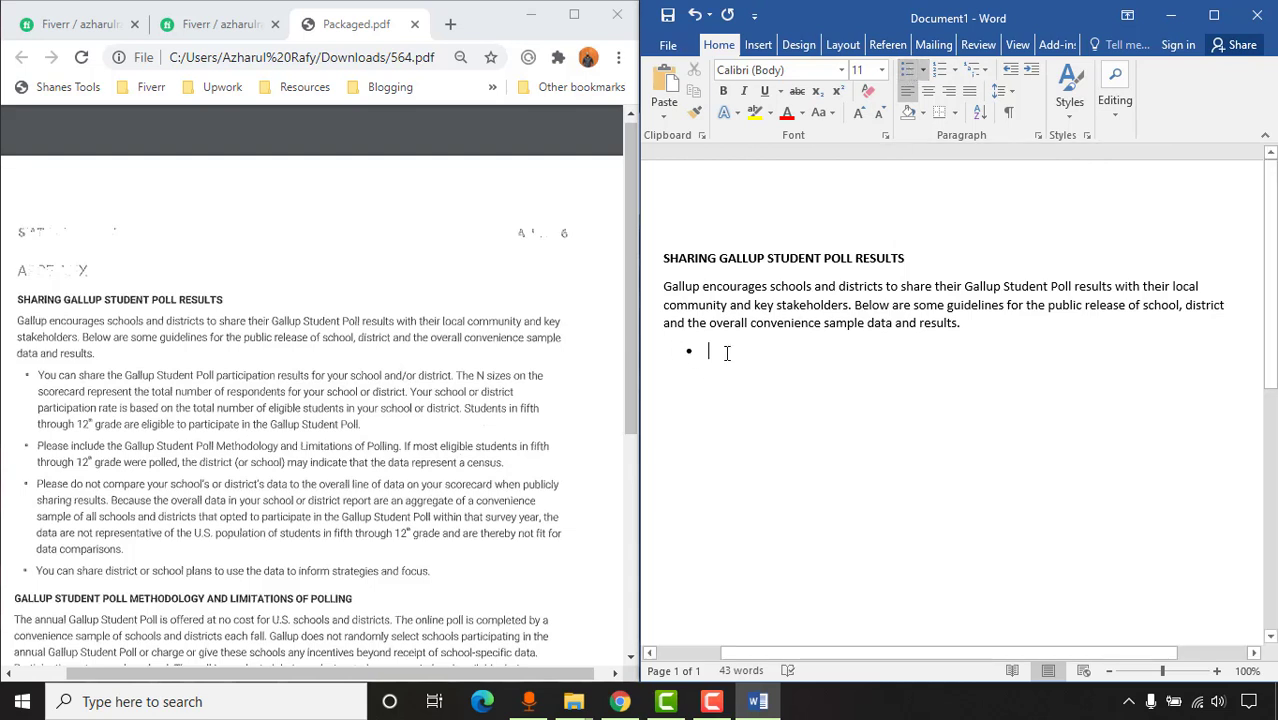
pyautogui.write('You')
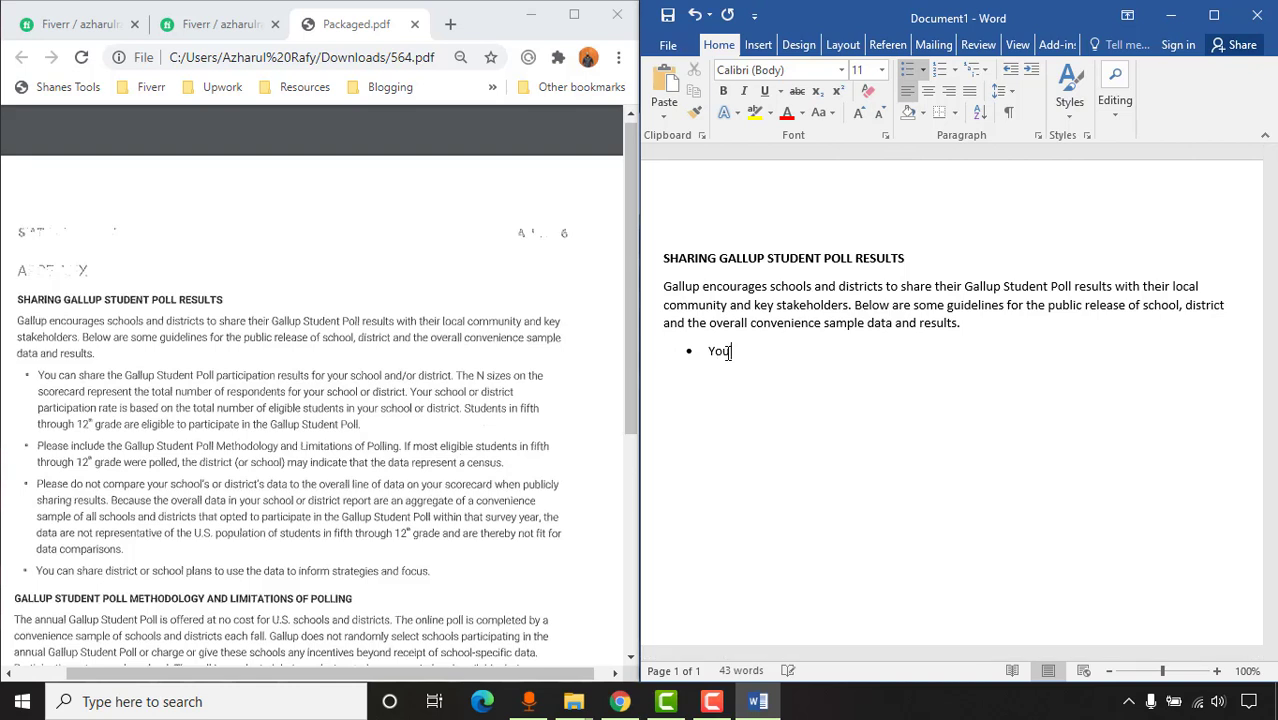
pyautogui.write(' can share the Gallup Student Poll participation results for your school and/or district. The N sizes on the scorecard represent the')
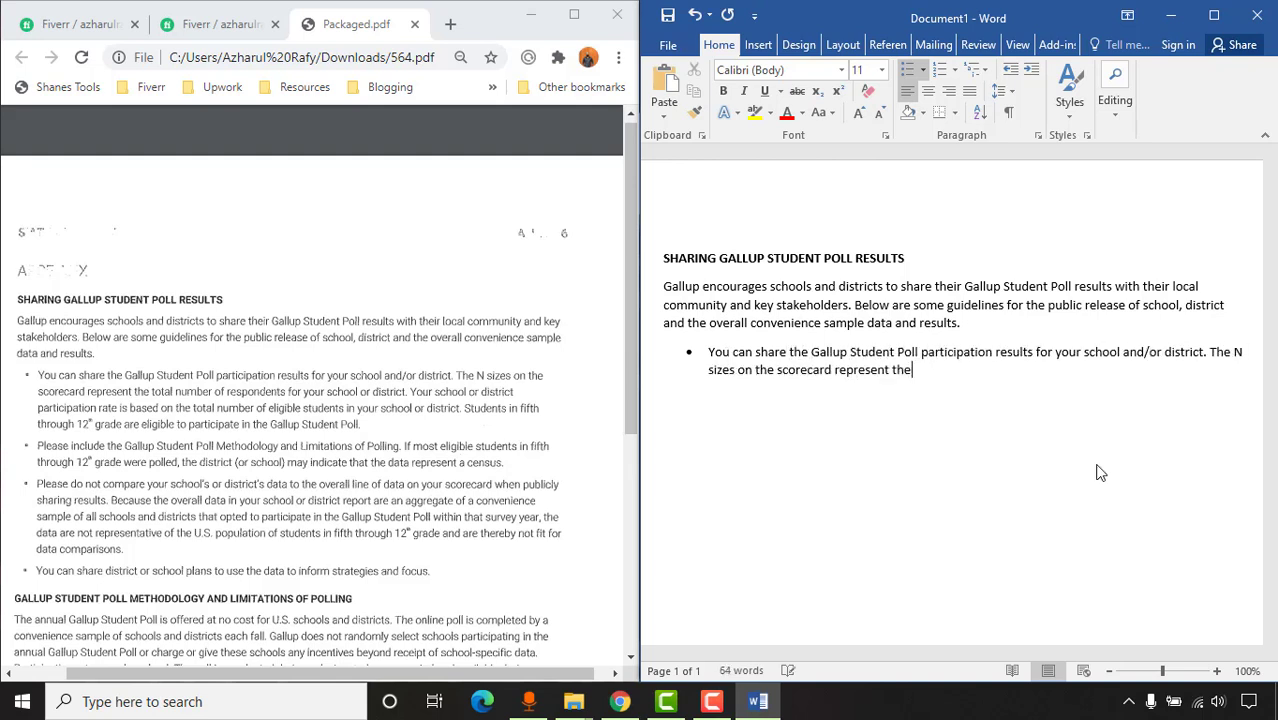
pyautogui.write(' total number of respondents for your school or district. Your school or district participation rate is based on the total number of eligible students in your school or district. Students in fifth through 12th grade were polled, the distri')
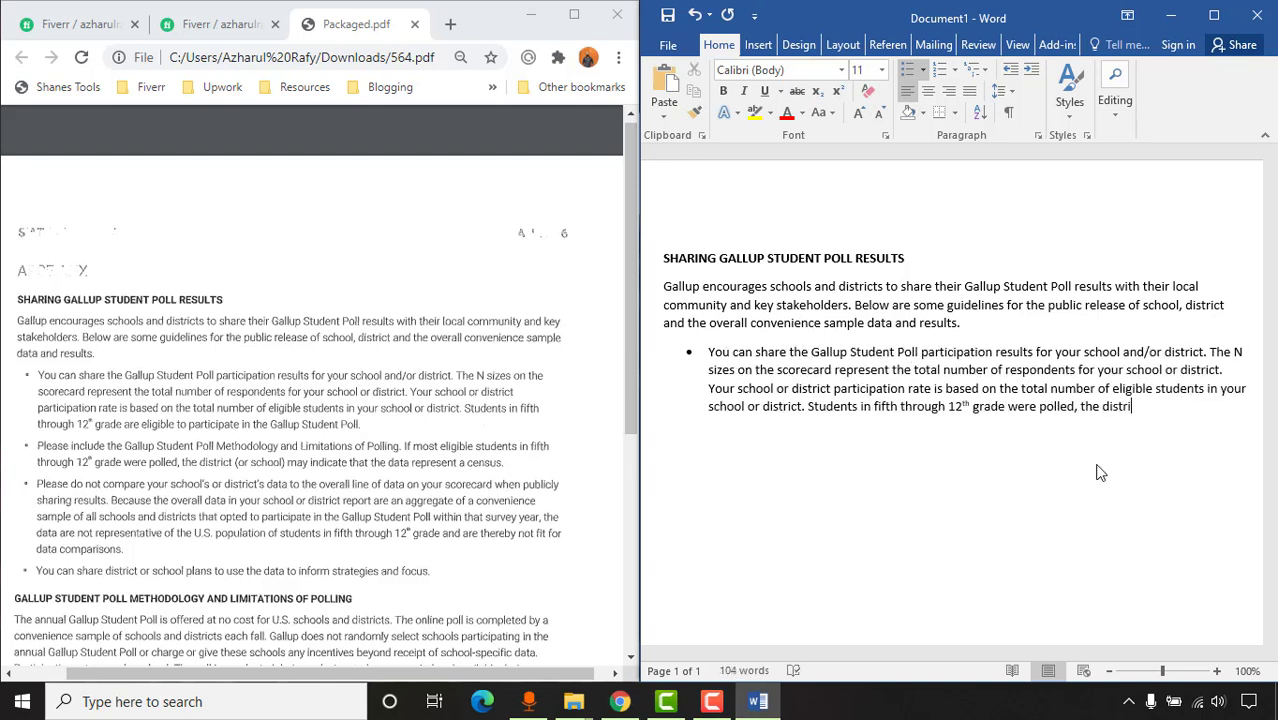
# Replace the wrongly copied words after "12th grade" in the first bullet with "are eligible to participate in the Gallup Student Poll."
pyautogui.press('BackSpace')
pyautogui.press('BackSpace')
pyautogui.press('BackSpace')
pyautogui.press('BackSpace')
pyautogui.press('BackSpace')
pyautogui.press('BackSpace')
pyautogui.press('BackSpace')
pyautogui.press('BackSpace')
pyautogui.press('BackSpace')
pyautogui.press('BackSpace')
pyautogui.press('BackSpace')
pyautogui.press('BackSpace')
pyautogui.press('BackSpace')
pyautogui.press('BackSpace')
pyautogui.press('BackSpace')
pyautogui.press('BackSpace')
pyautogui.press('BackSpace')
pyautogui.press('BackSpace')
pyautogui.press('BackSpace')
pyautogui.press('BackSpace')
pyautogui.write('are eligible to participate in the Gallup Student Poll.')
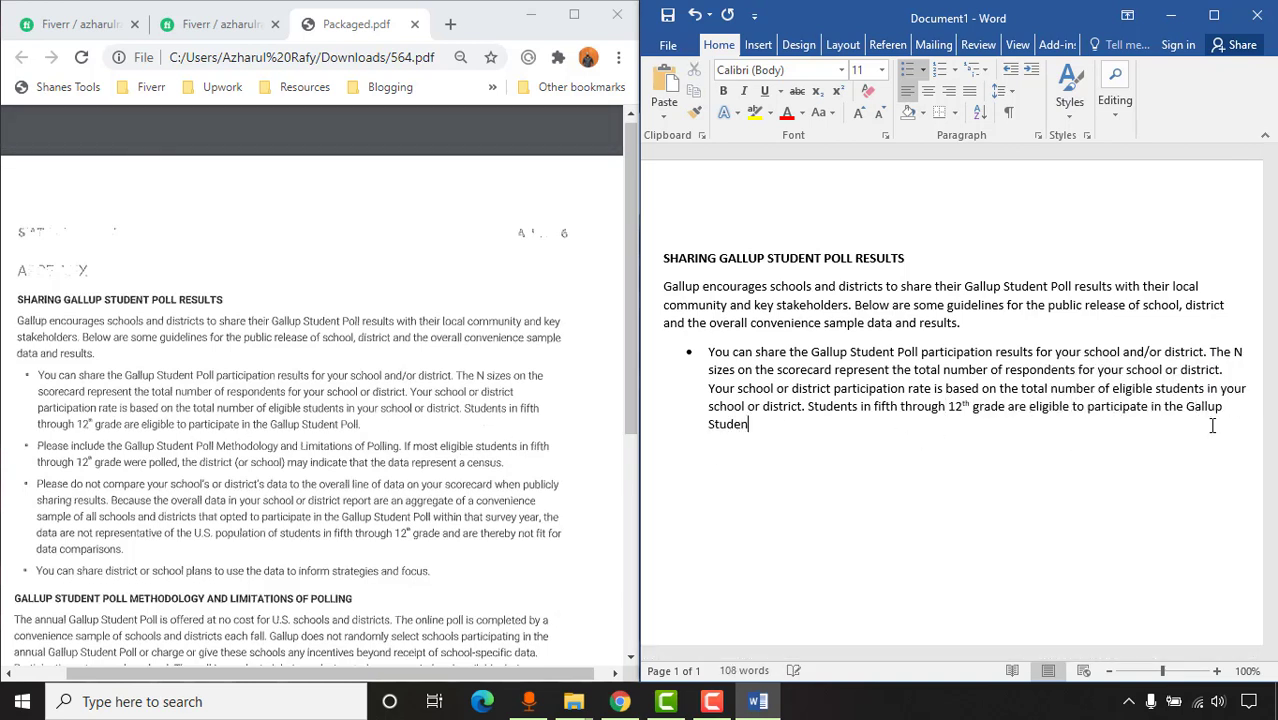
# Retype the PDF's remaining three bullets, from "Please include the Gallup Student Poll Methodology" to "inform strategies and focus."
pyautogui.press('Return')
pyautogui.write('Please include the Gallup Student Poll Methodology and Limitations of Polling. If most eligible students in fifth through 12th grade were polled, the district (or school) may indicate that the data represent a census.')
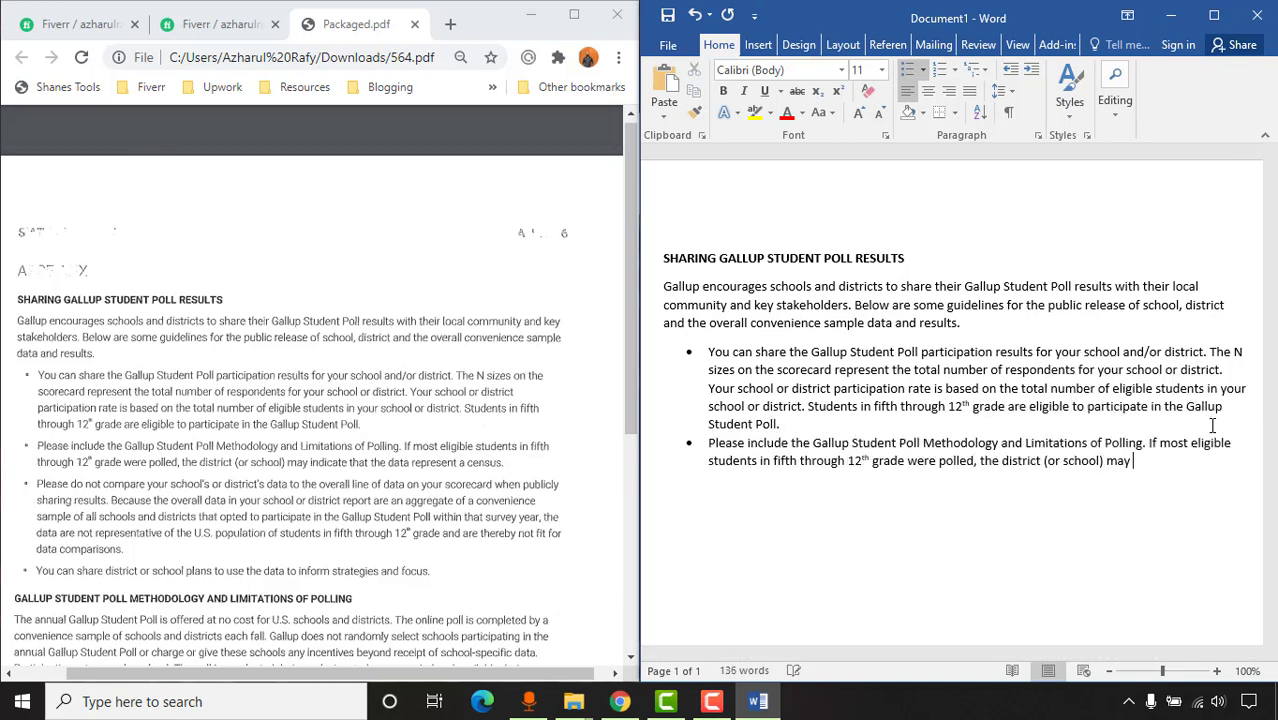
pyautogui.press('Return')
pyautogui.write("Please do not compare your school's or district's data to the overall line of data on your scorecard when publicly sharing results. Because the overall data in your school or district report")
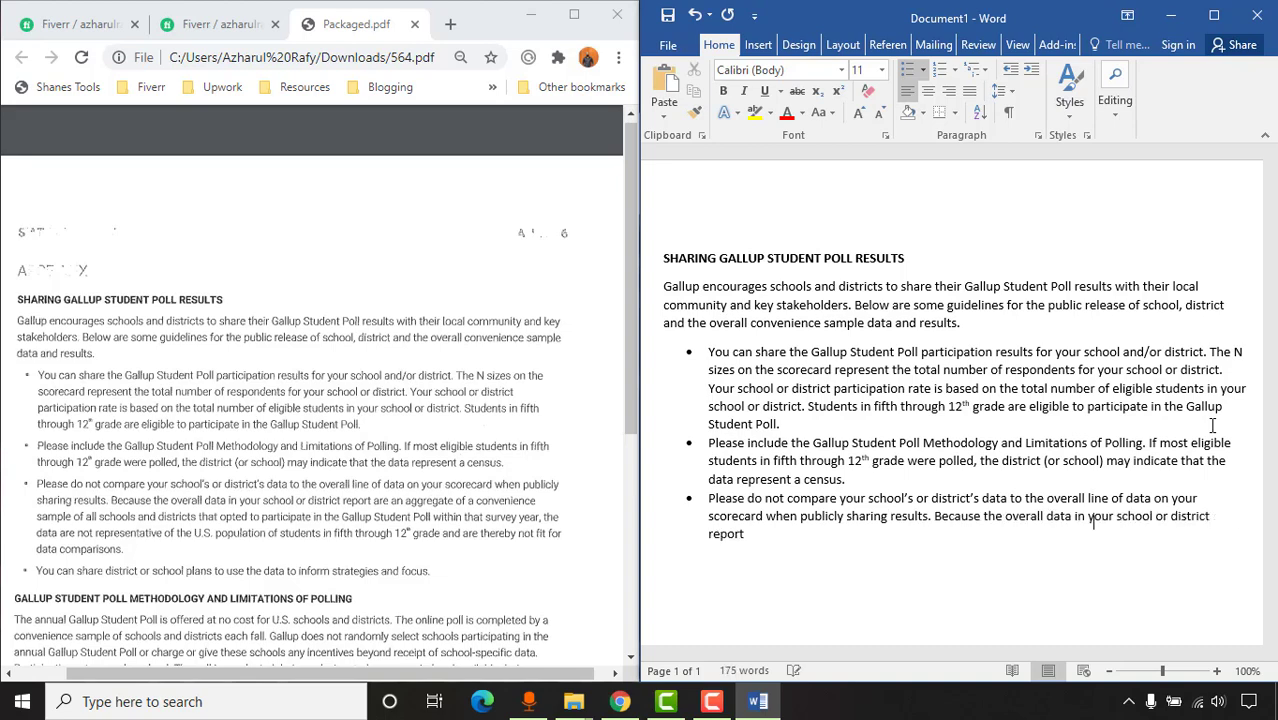
pyautogui.write(' are an aggregate of a convenience sample of all schools and districts that opted to participate in the Gallup Student Poll within that survey year,  the data are not representative of the U. S. Population of students in fifth through 12th grade and are thereby not fit for ')
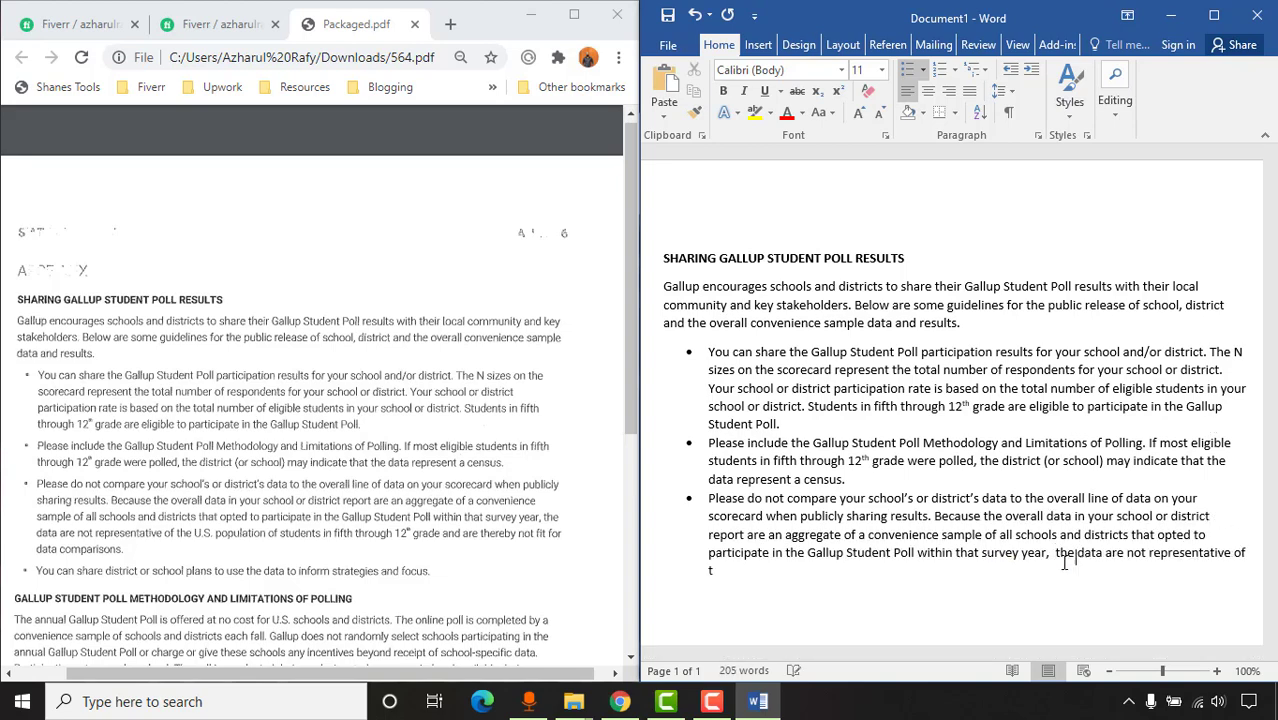
pyautogui.write('data comparisons.')
pyautogui.press('Return')
pyautogui.write('You can share district or school plans to use the data to inform strategies and focus.')
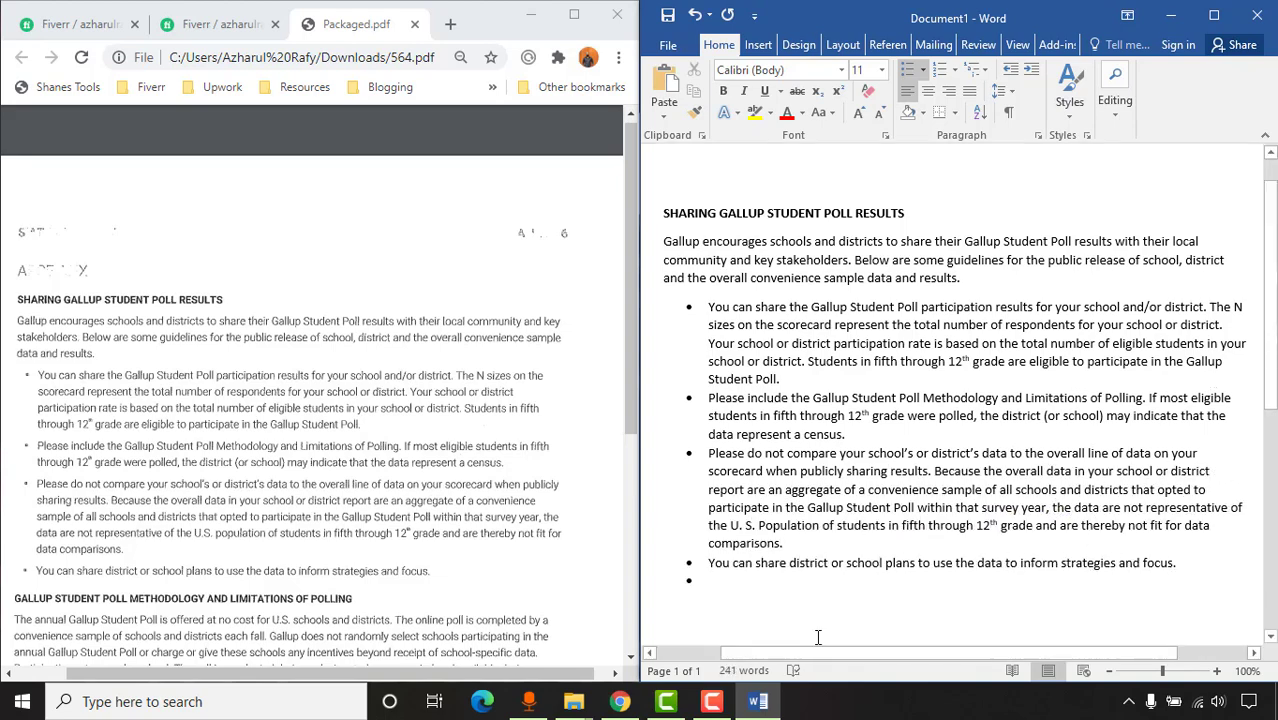
# Enter the second heading, "GALLUP STUDENT POLL METHODOLOGY AND LIMITATION OF POLLING", on an unbulleted line below the list
pyautogui.scroll(-3, 320, 400)
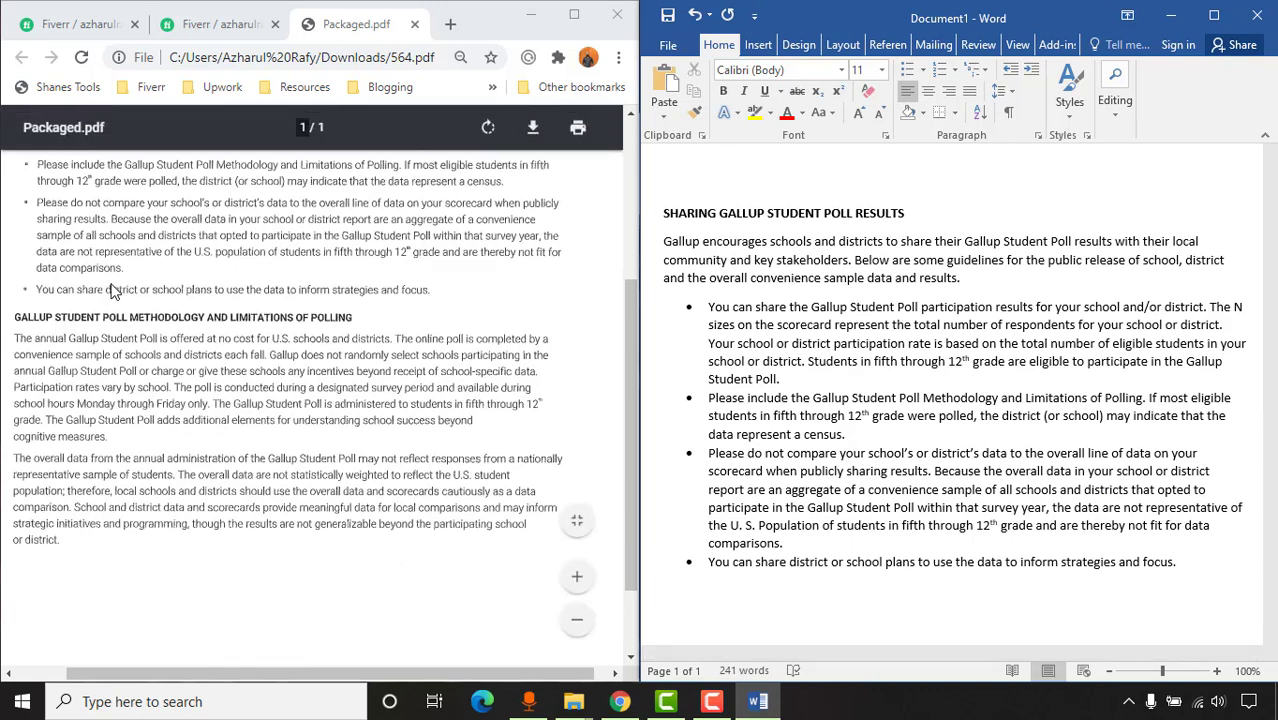
pyautogui.scroll(3, 100, 320)
pyautogui.scroll(-4, 200, 530)
pyautogui.click(756, 605)
pyautogui.write('GALLUP STUDENT POLL METHODOLOGY AND LIMITATION OF POLLING')
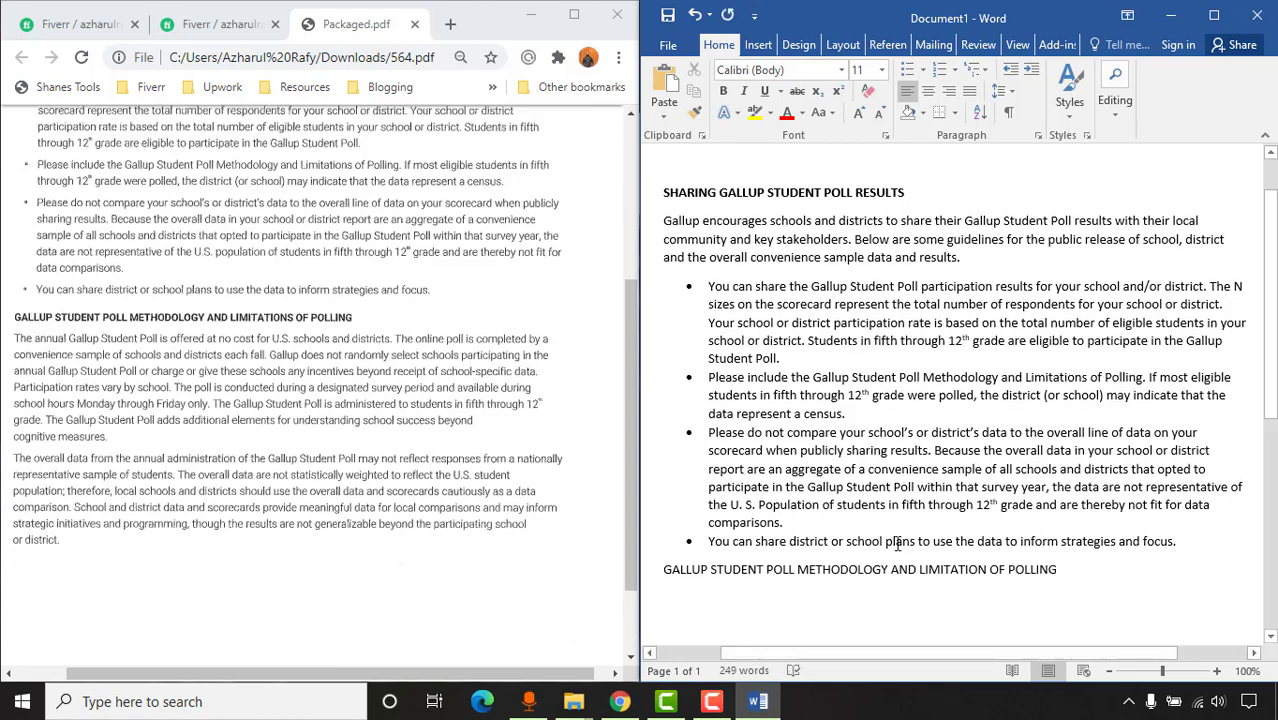
# Make the heading "GALLUP STUDENT POLL METHODOLOGY AND LIMITATION OF POLLING" bold
pyautogui.scroll(-1, 897, 544)
pyautogui.moveTo(1007, 551); pyautogui.dragTo(662, 546)
pyautogui.hotkey('ctrl', 'b')
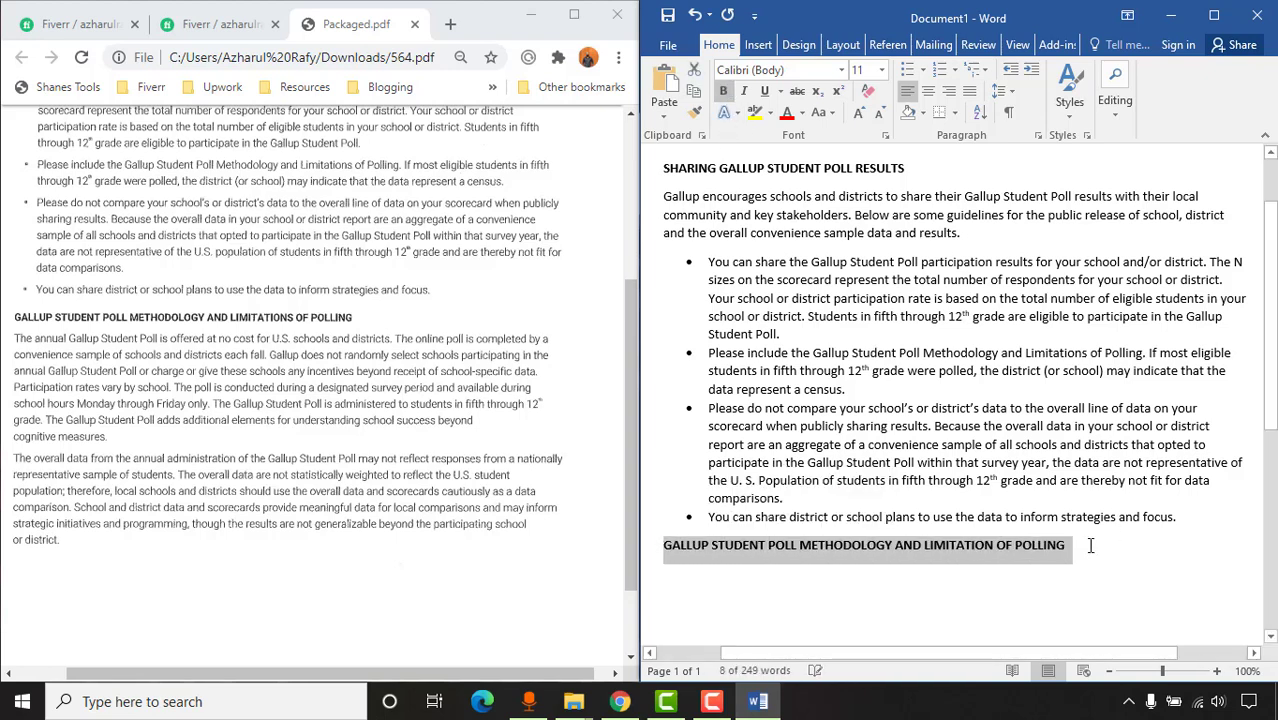
pyautogui.click(1091, 545)
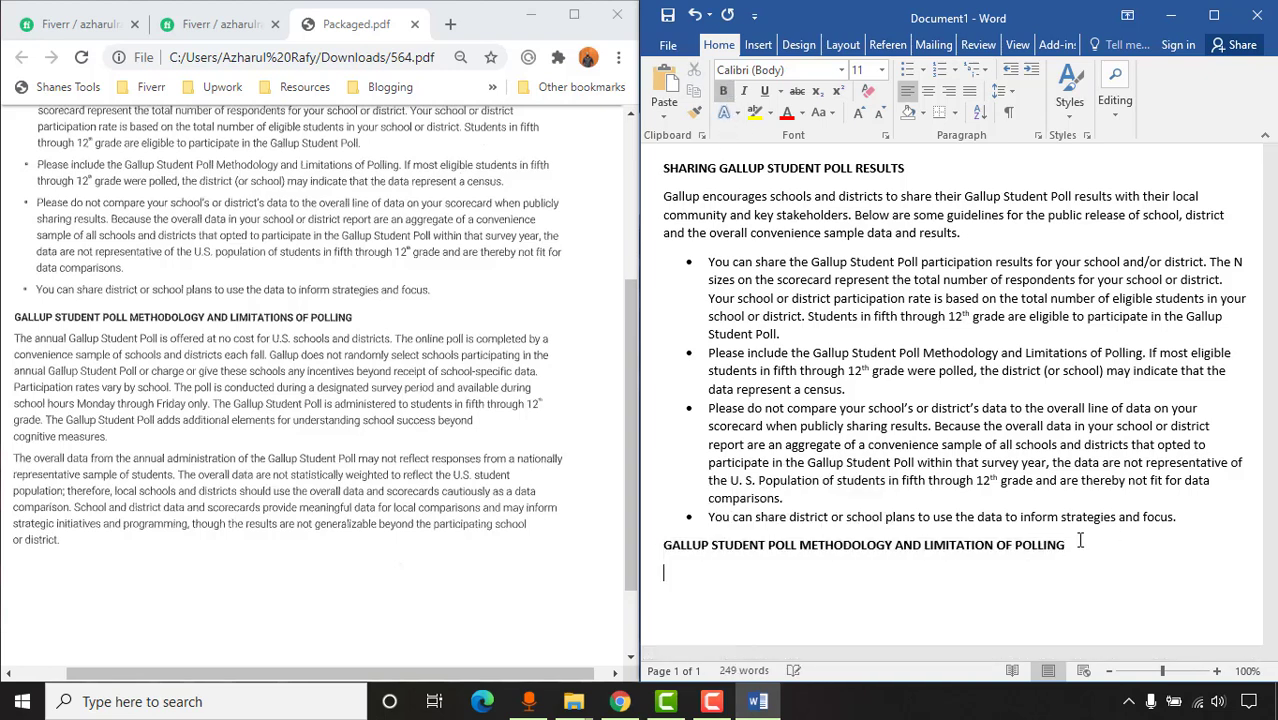
# Retype the PDF's two closing paragraphs in non-bold text below the heading, from "The annual Gallup Student Poll" to "participating school or district."
pyautogui.press('Return')
pyautogui.click(723, 90)
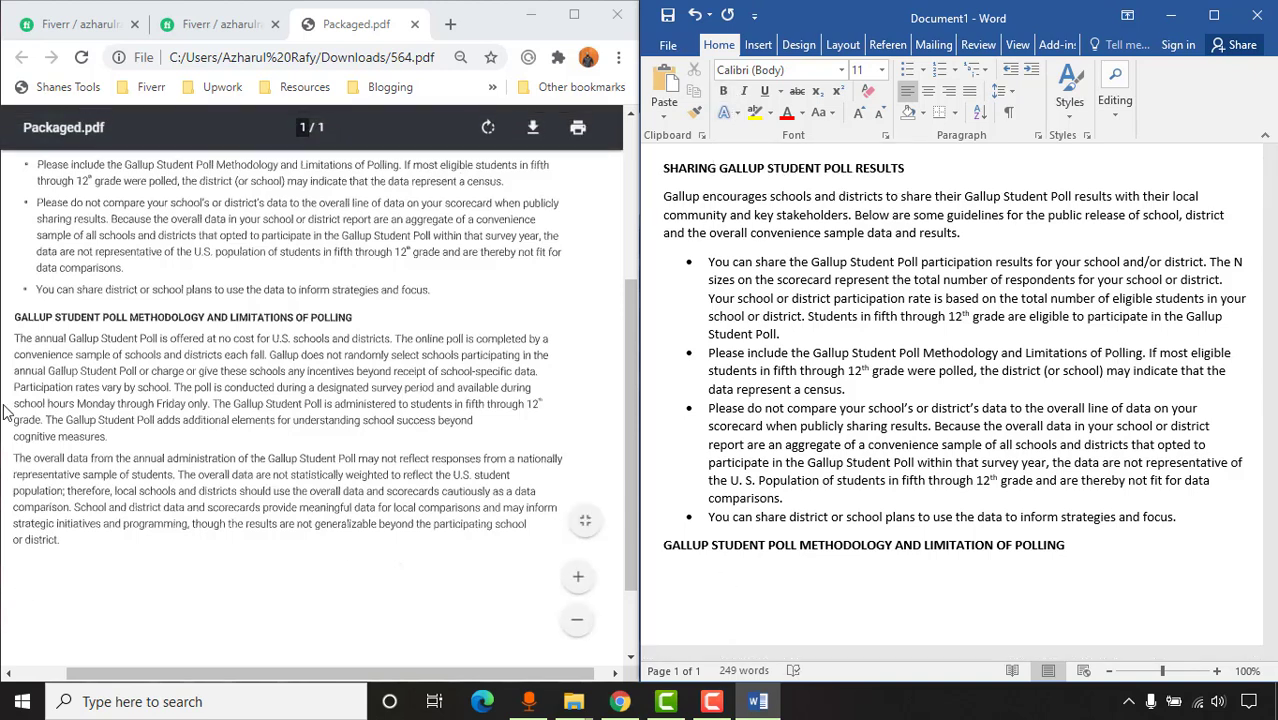
pyautogui.write('The')
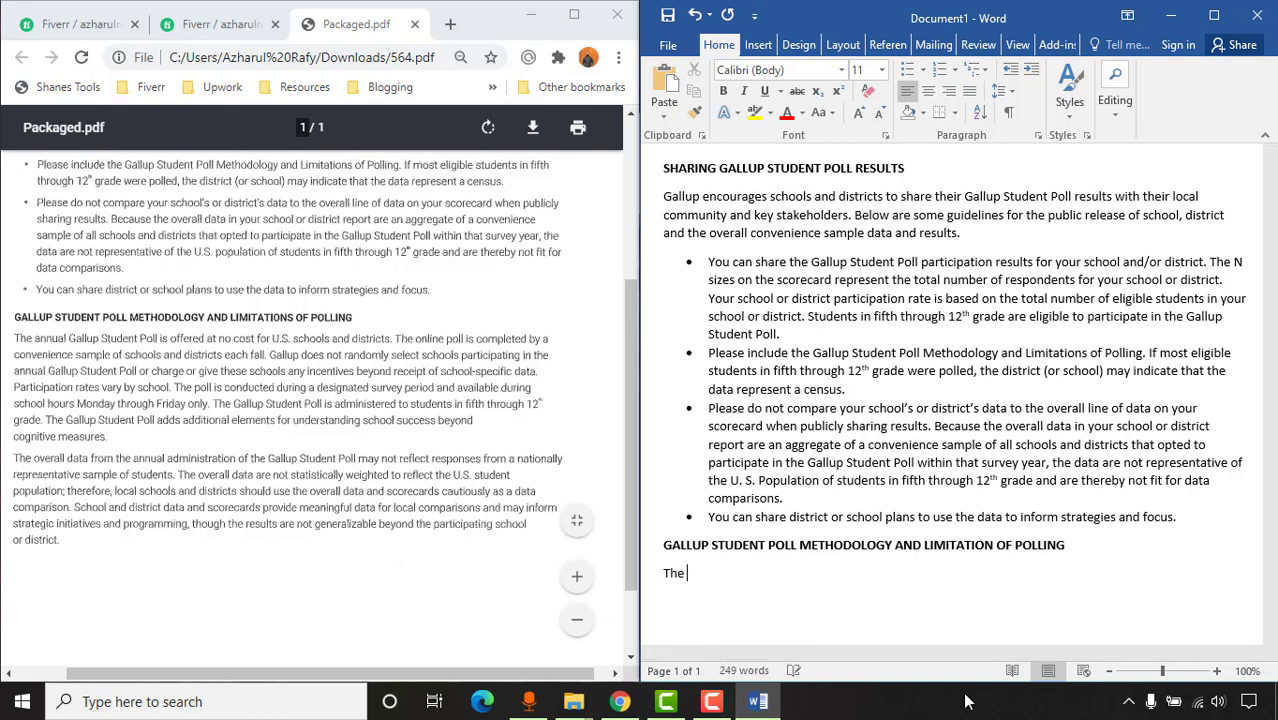
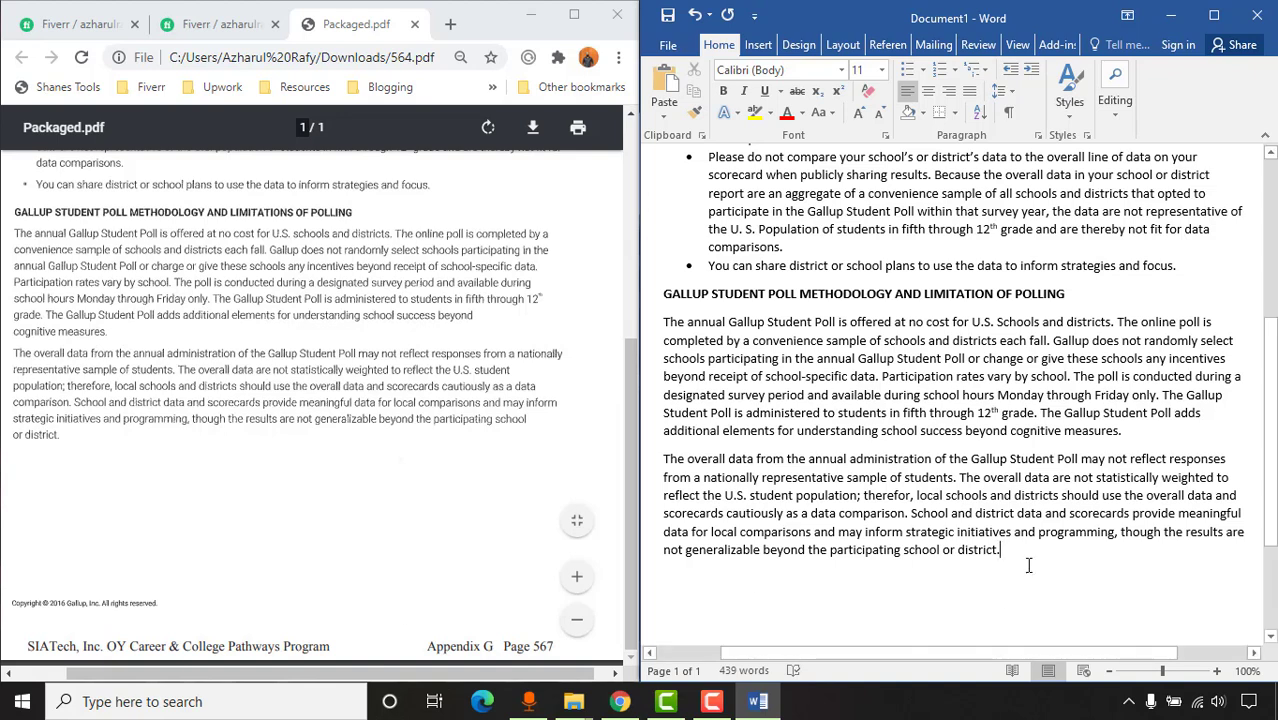
# Leave blank space below the last paragraph and enter the line "Copyright 2016 Gallup, Inc. All rights reserved."
pyautogui.press('Return')
pyautogui.press('Return')
pyautogui.scroll(-3, 1028, 565)
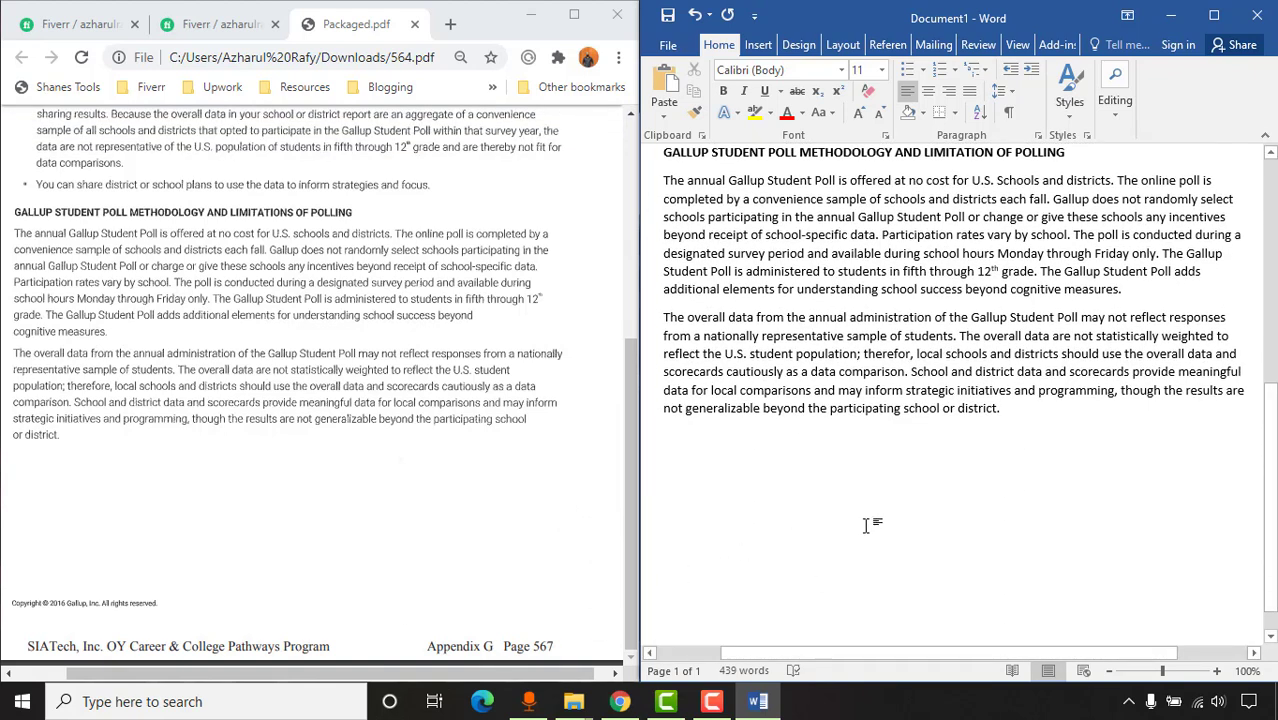
pyautogui.write('copyrigh')
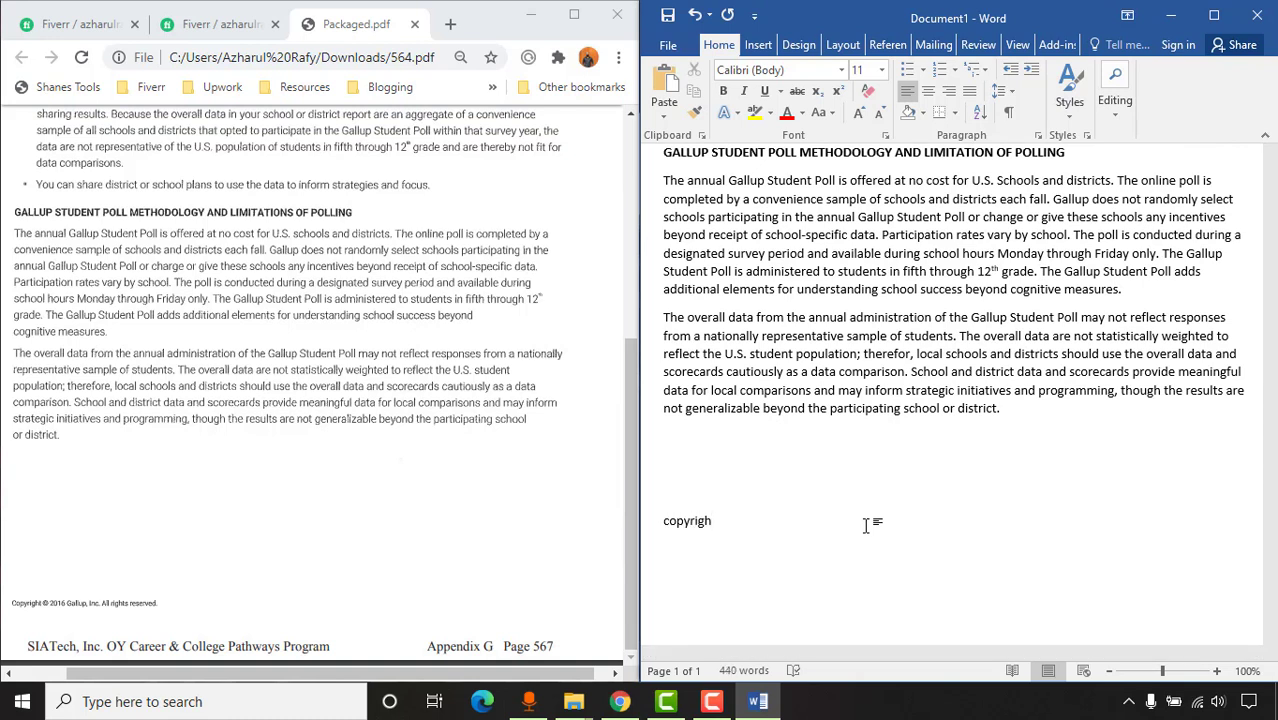
pyautogui.write('ytt 2016 ')
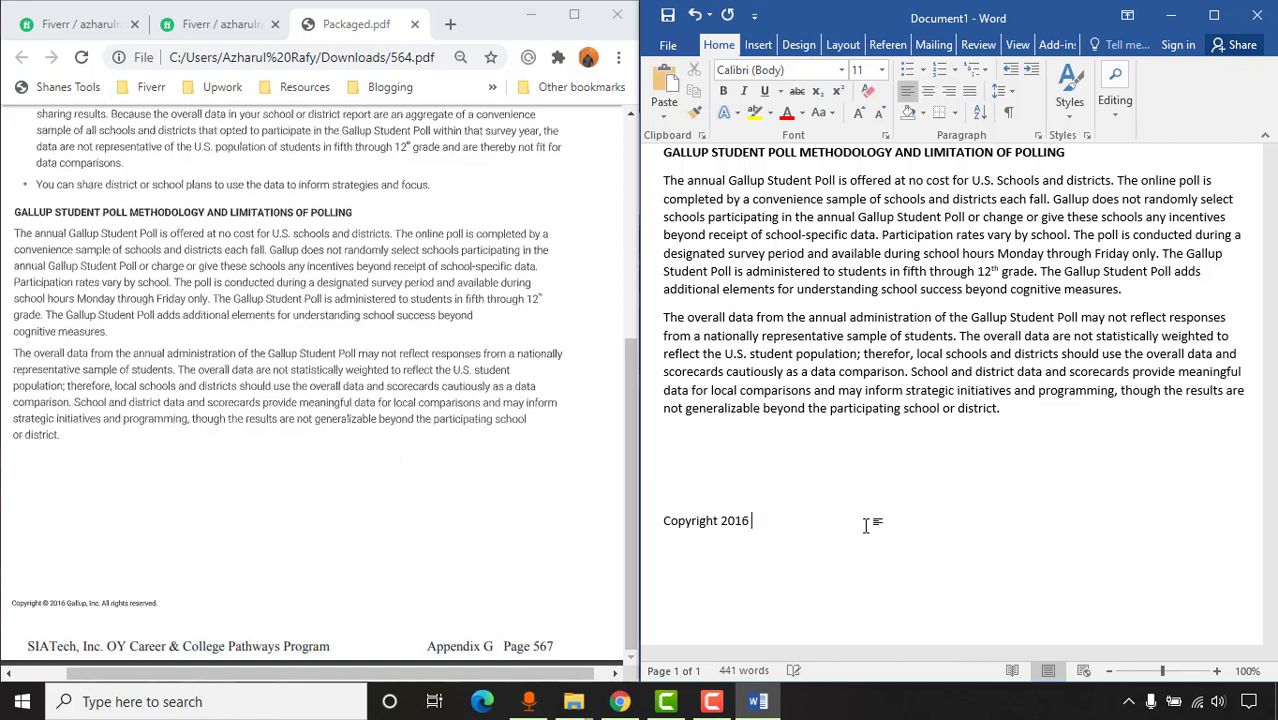
pyautogui.write('Gallup, Inc. All rights')
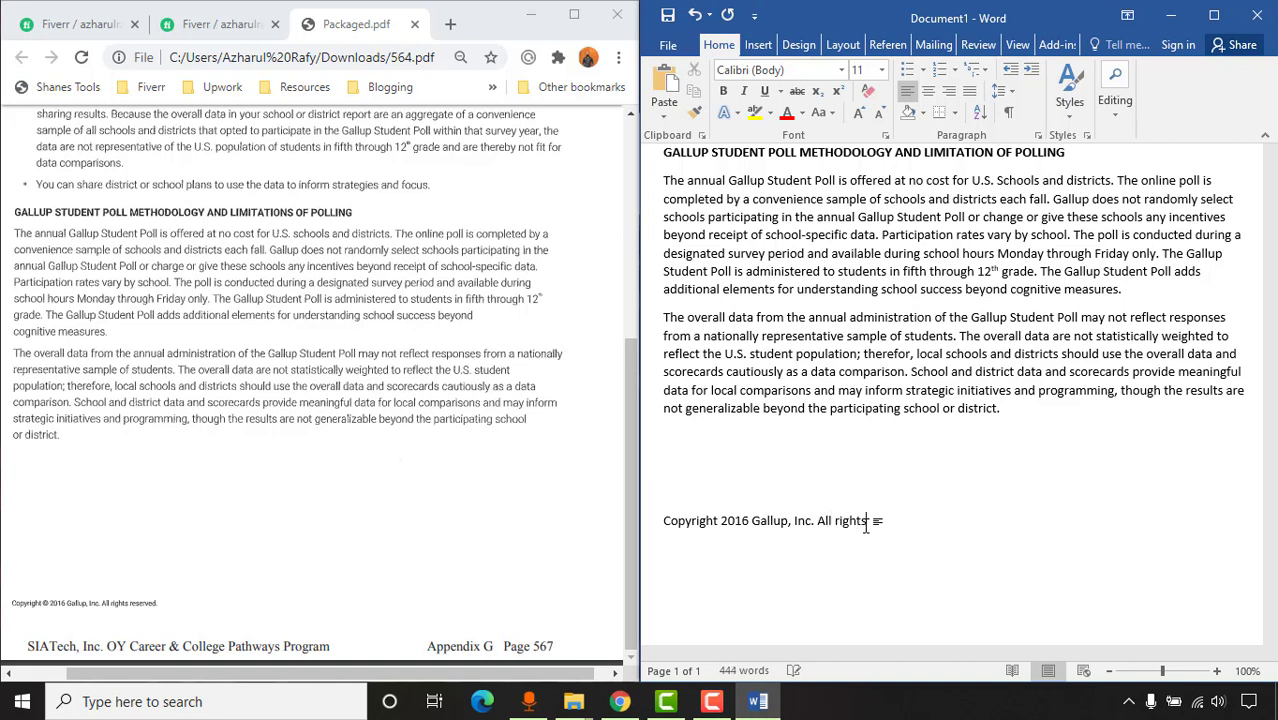
pyautogui.write(' reserved.')
# Enter the closing line "SIATech, Inc. OY Career & College Pathways Program", "Appendix G" and "Page 567" below the copyright line, spaced apart as in the PDF
pyautogui.hotkey('ctrl', 'Return')
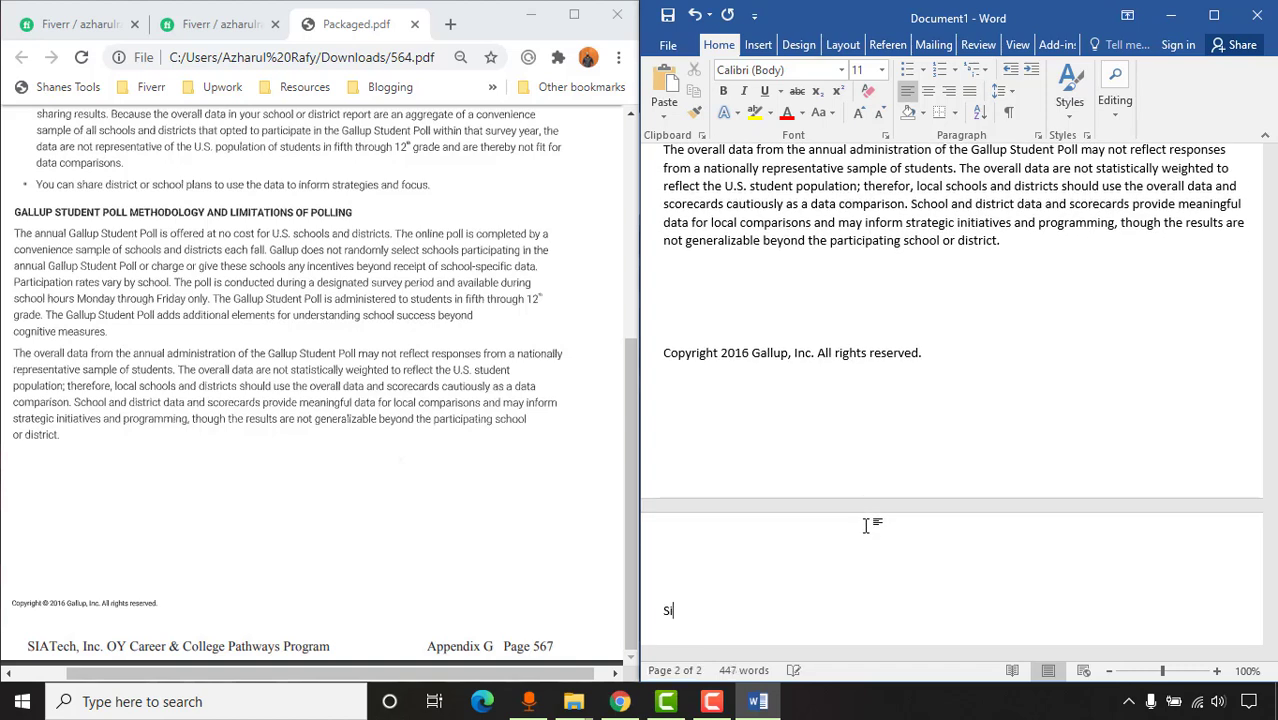
pyautogui.write('SIATECH')
pyautogui.press('BackSpace')
pyautogui.press('BackSpace')
pyautogui.press('BackSpace')
pyautogui.press('BackSpace')
pyautogui.write('ech, Inc. OY Car')
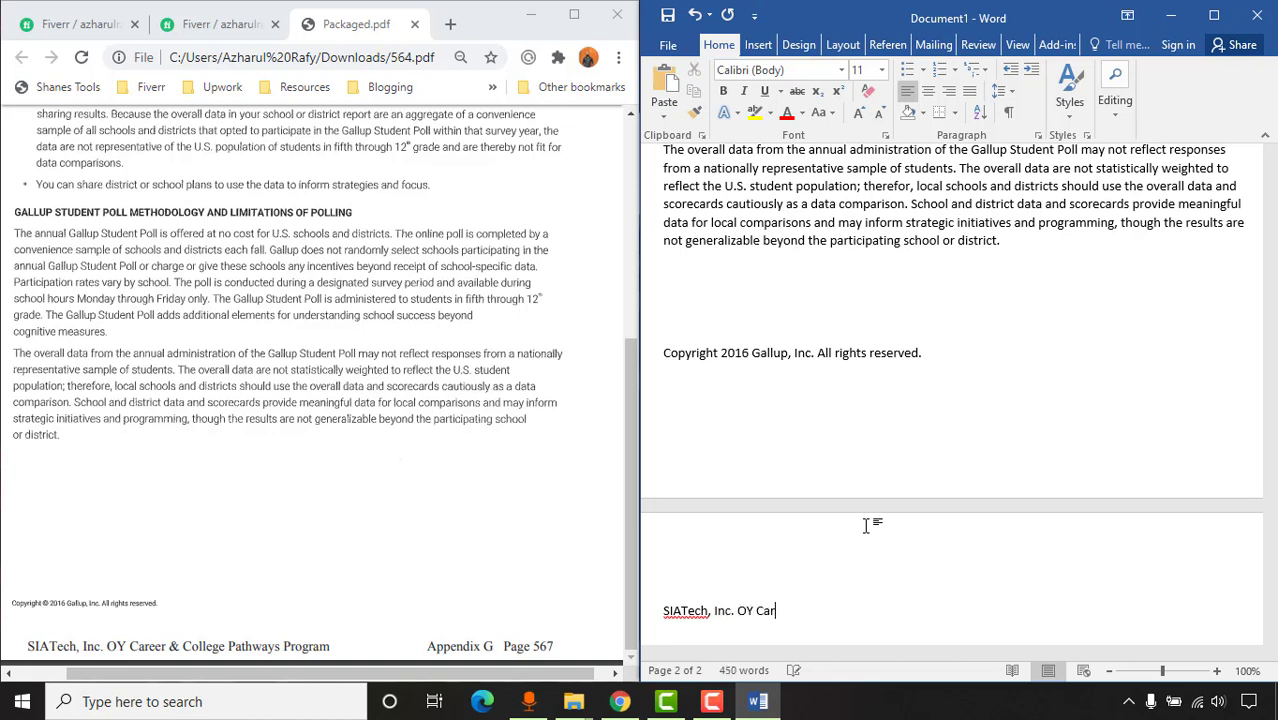
pyautogui.write('eer & College Pathw')
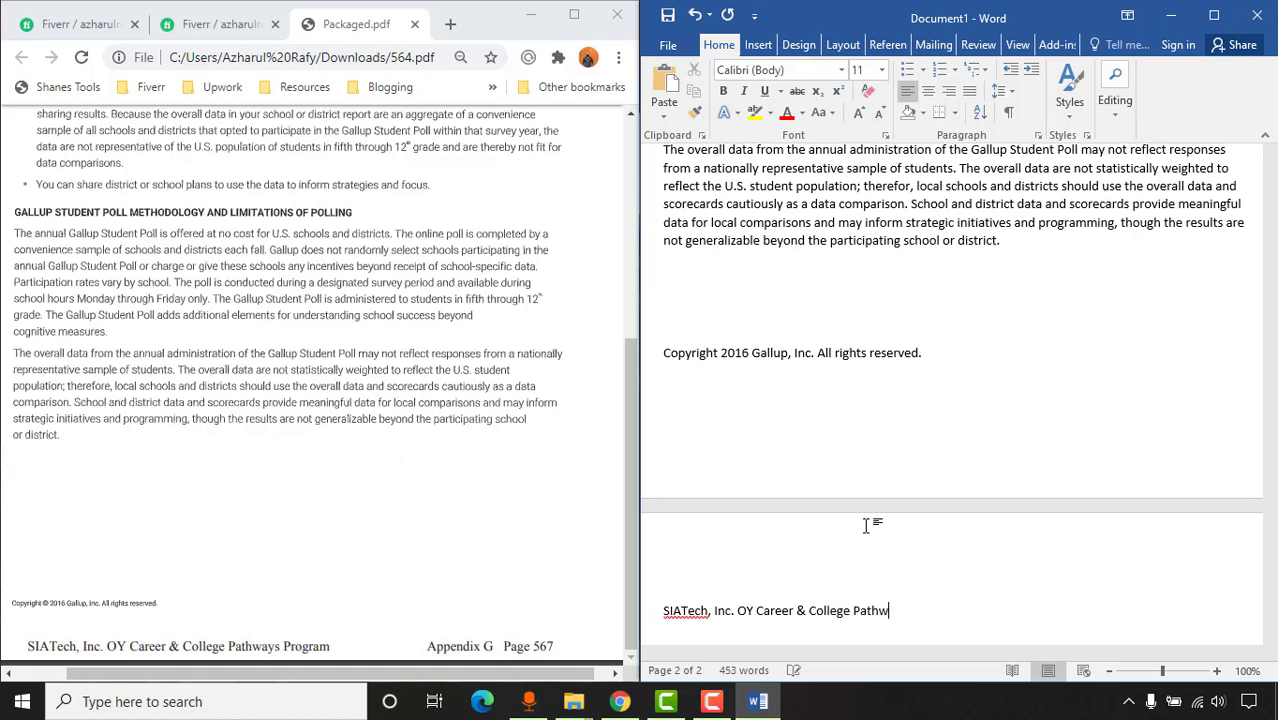
pyautogui.write('ays Program')
pyautogui.write('Appendix G')
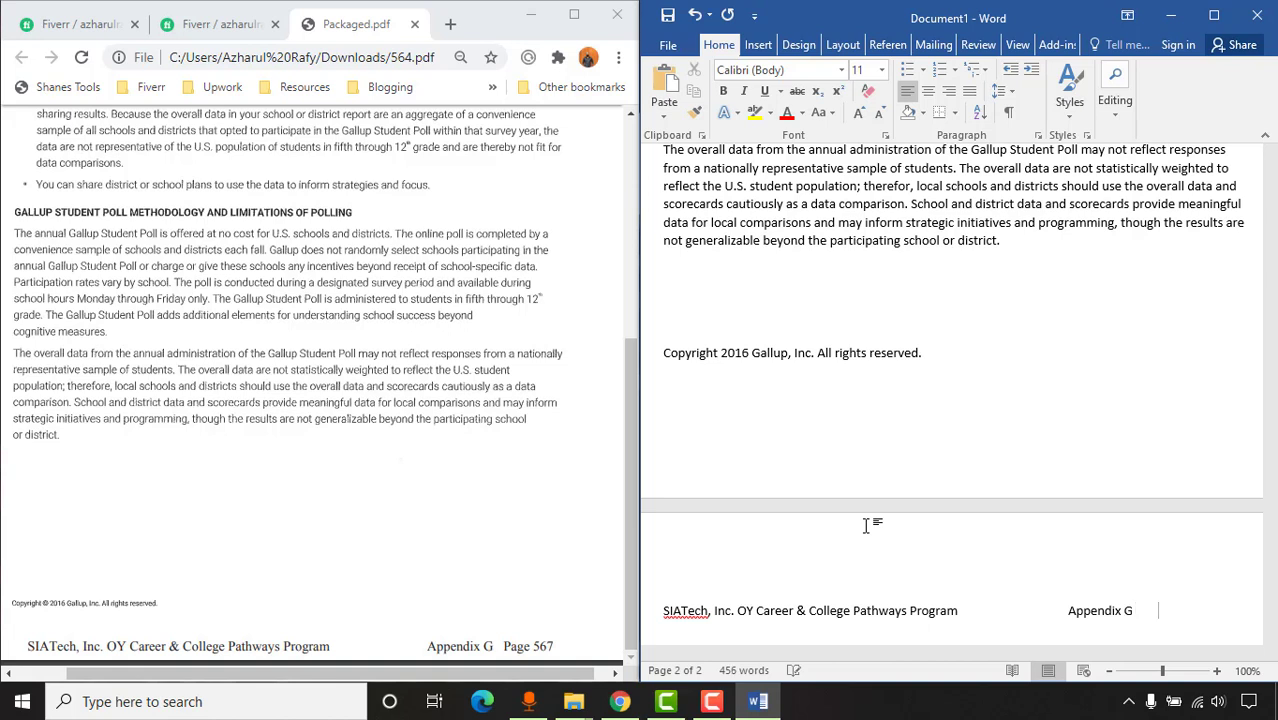
pyautogui.write('ge 567')
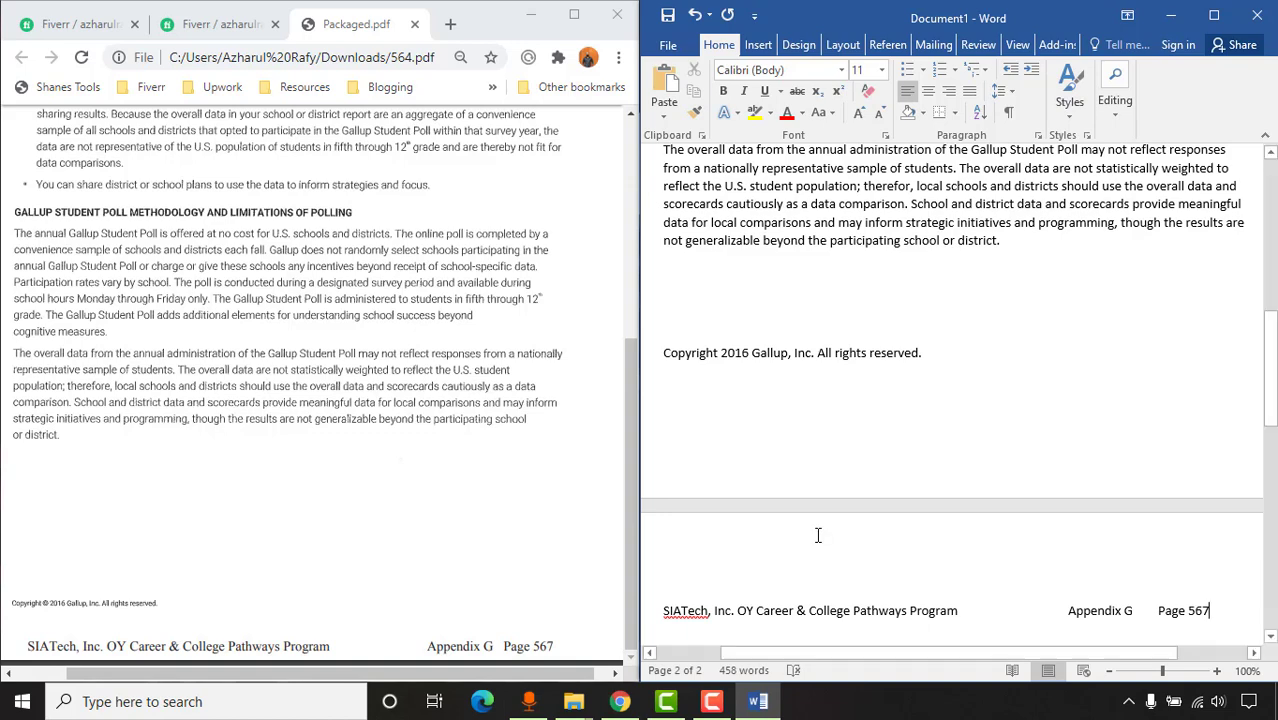
# Maximize the document window and set the copyright line's font size to 9
pyautogui.scroll(-3, 901, 503)
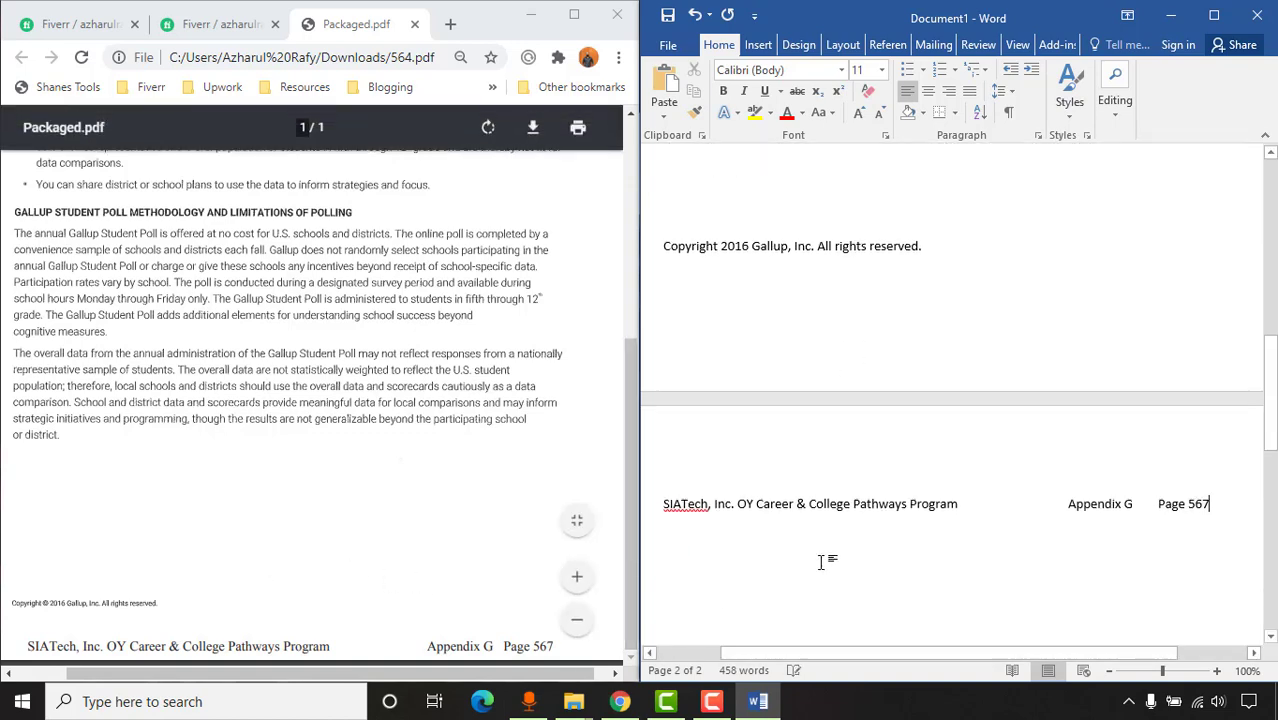
pyautogui.scroll(3, 894, 491)
pyautogui.scroll(-1, 863, 477)
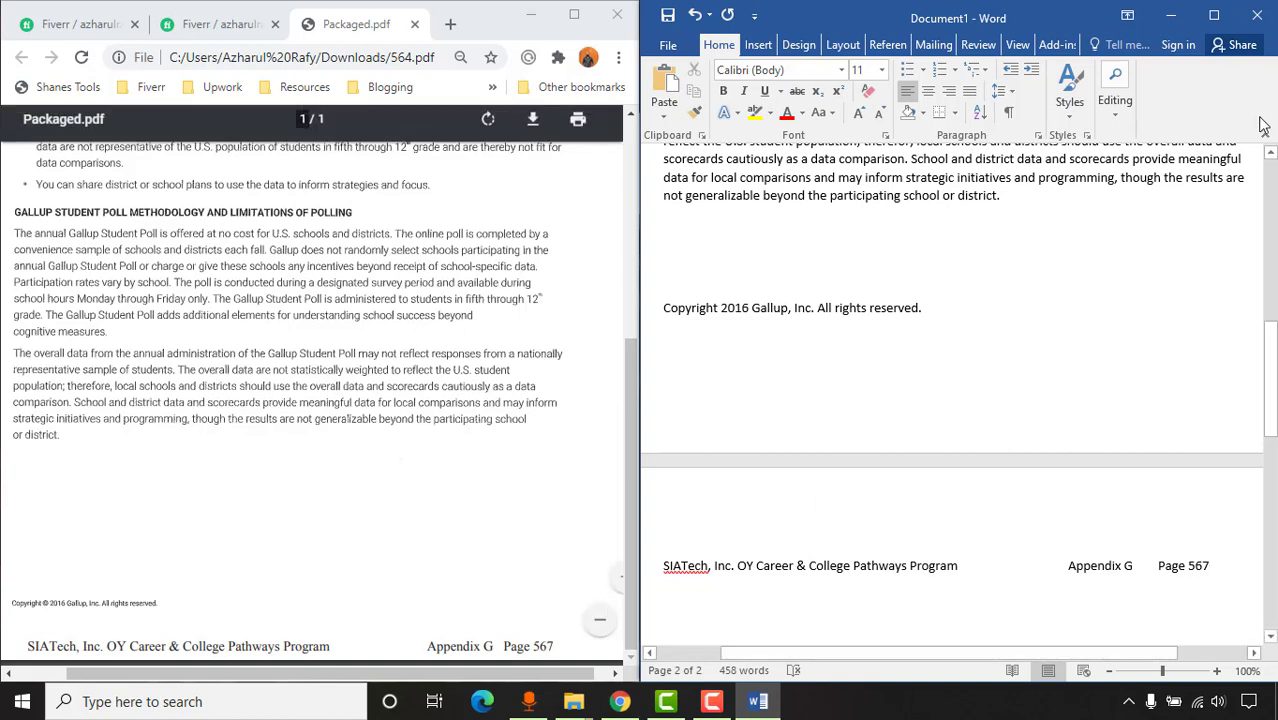
pyautogui.click(1214, 16)
pyautogui.scroll(1, 531, 390)
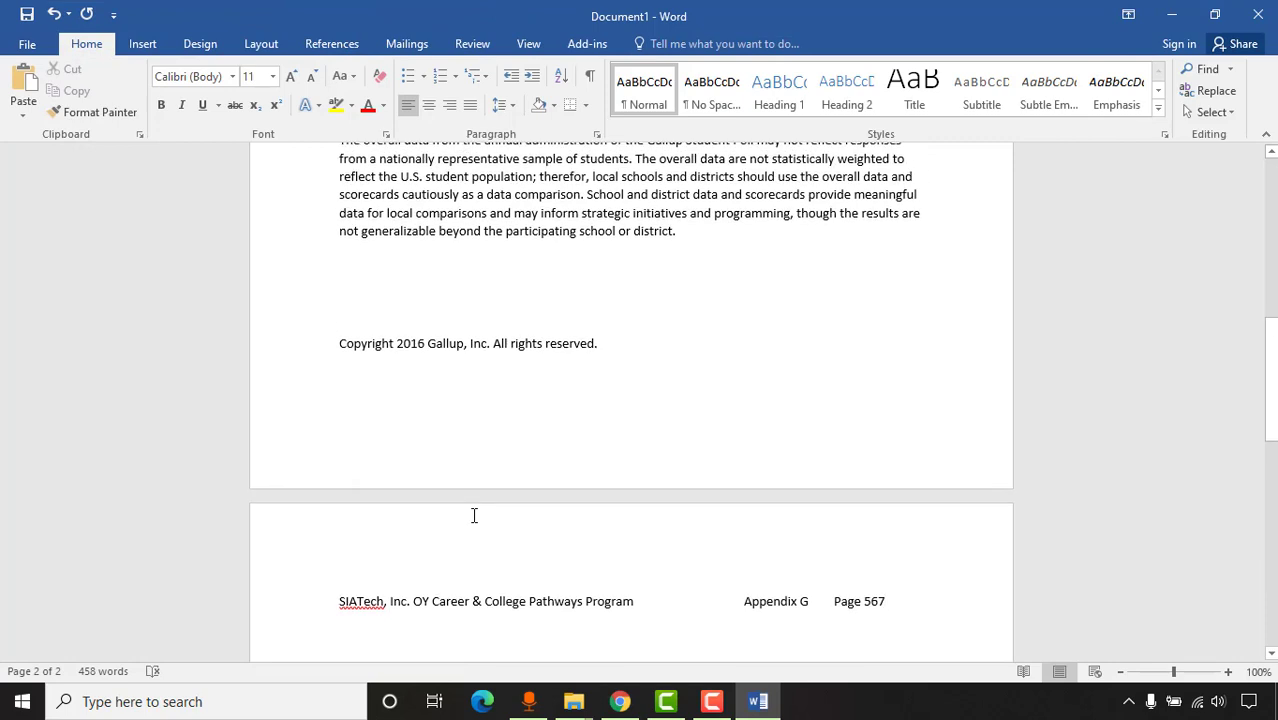
pyautogui.moveTo(600, 352); pyautogui.dragTo(545, 352)
pyautogui.moveTo(464, 358); pyautogui.dragTo(340, 360)
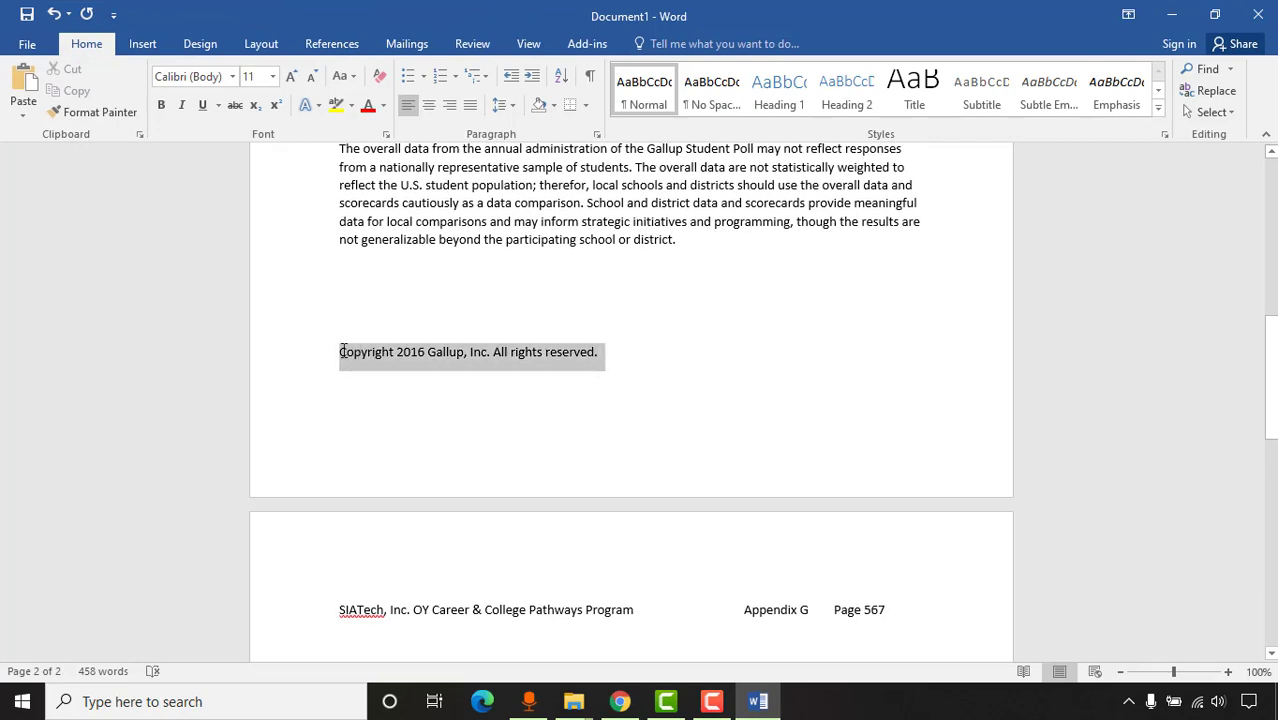
pyautogui.click(272, 76)
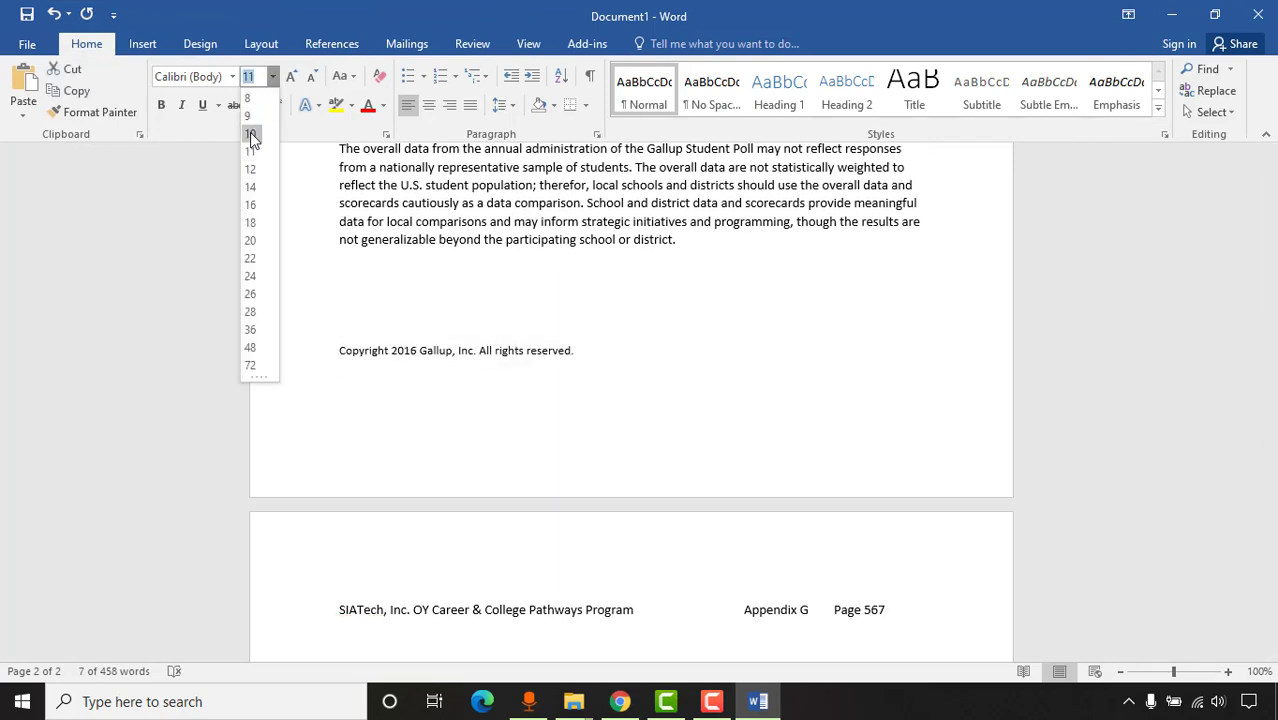
pyautogui.click(249, 116)
# Delete the blank line between the copyright and SIATech lines, and reinsert it after checking the spacing in the PDF
pyautogui.click(657, 359)
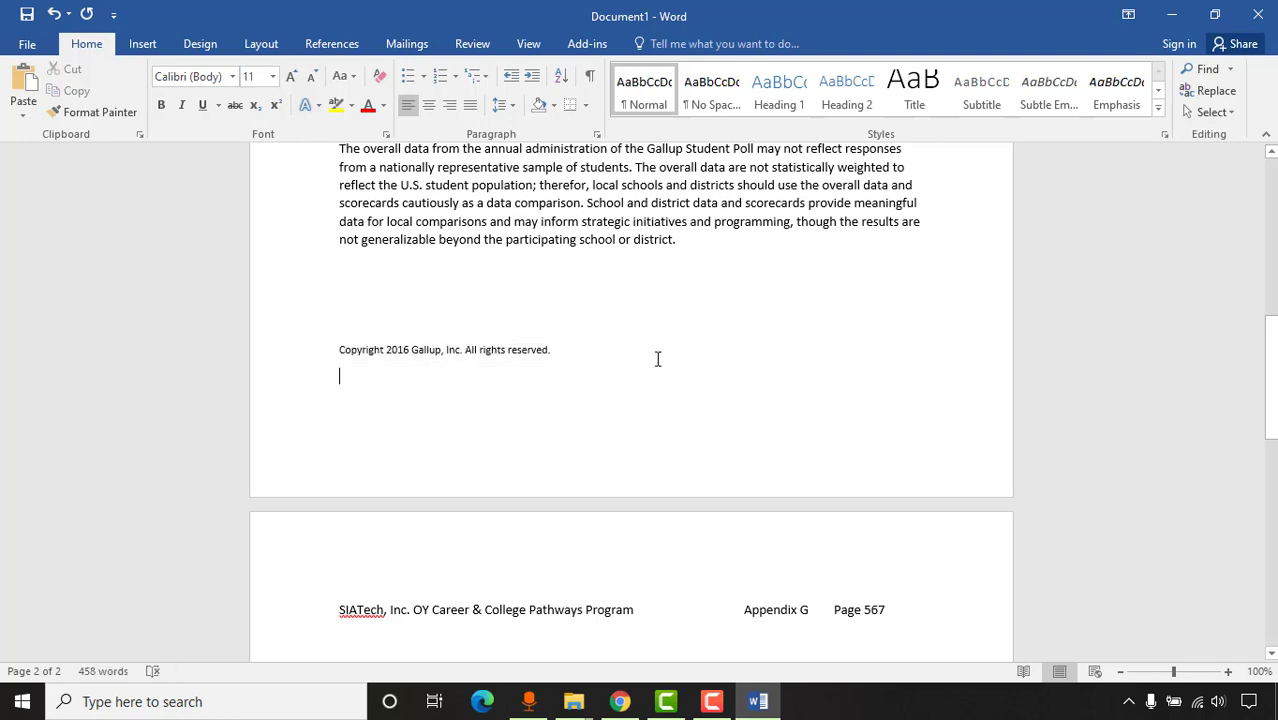
pyautogui.press('Delete')
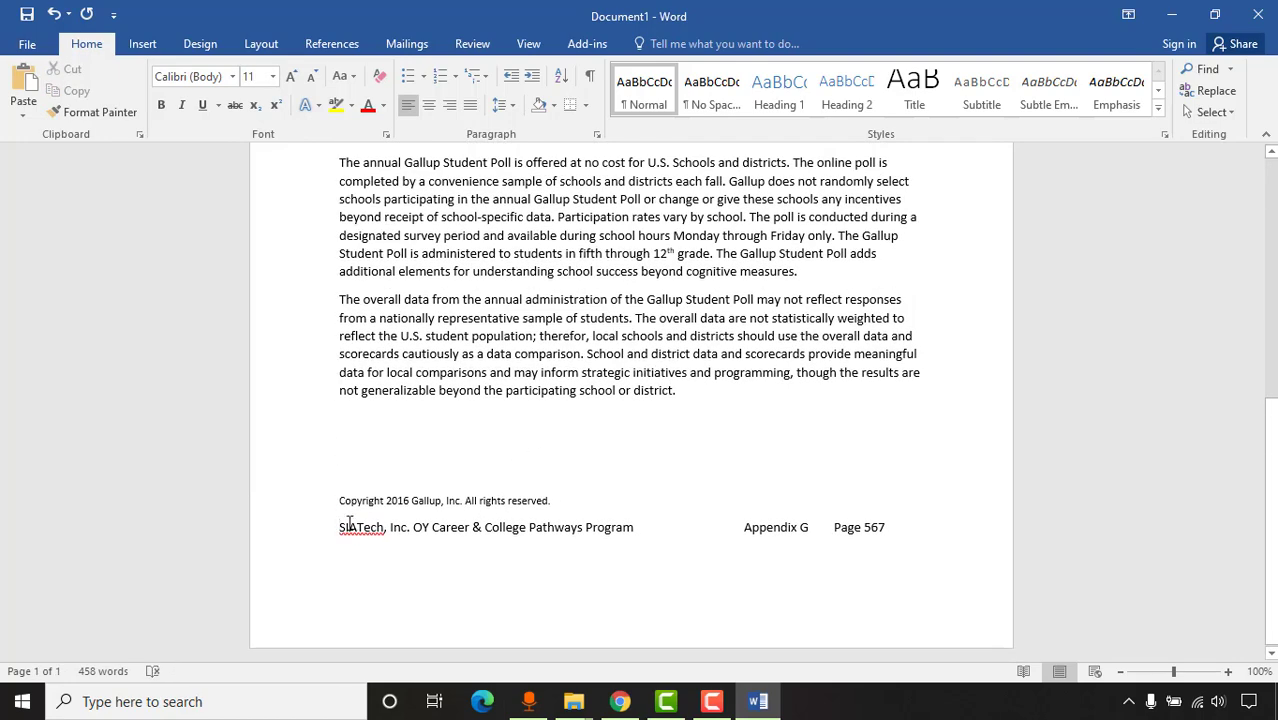
pyautogui.click(589, 498)
pyautogui.click(620, 701)
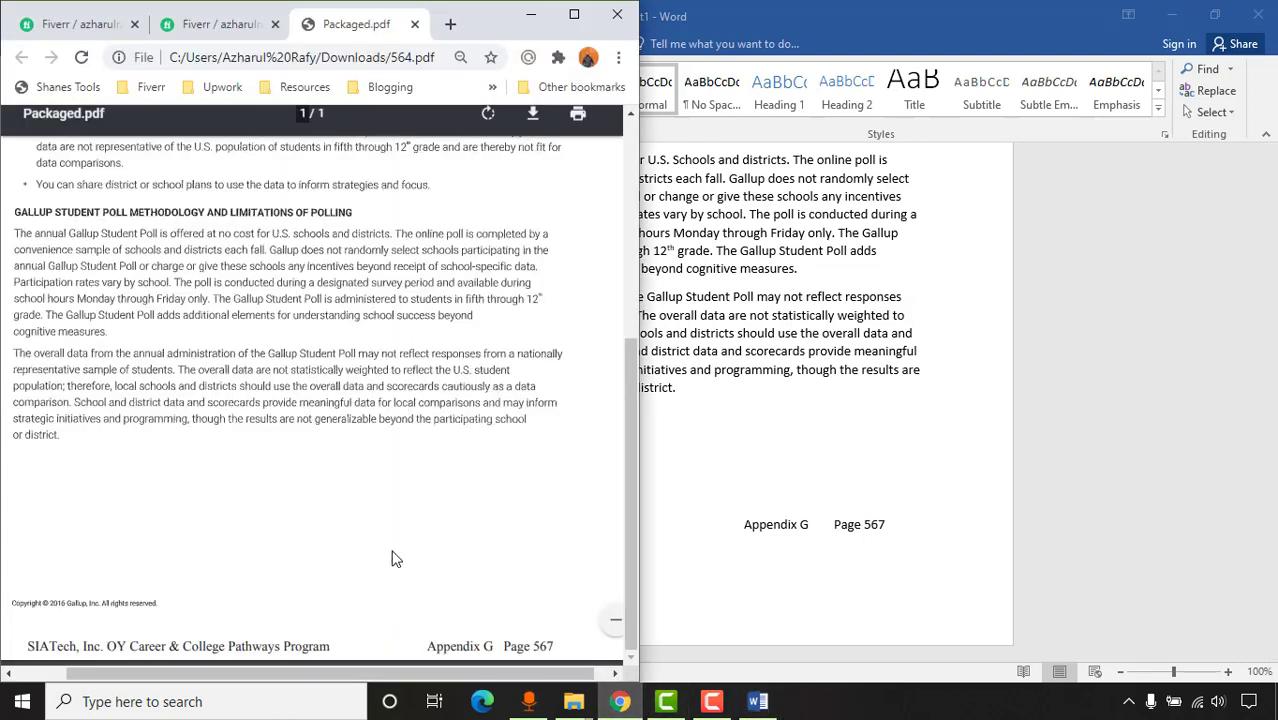
pyautogui.click(574, 14)
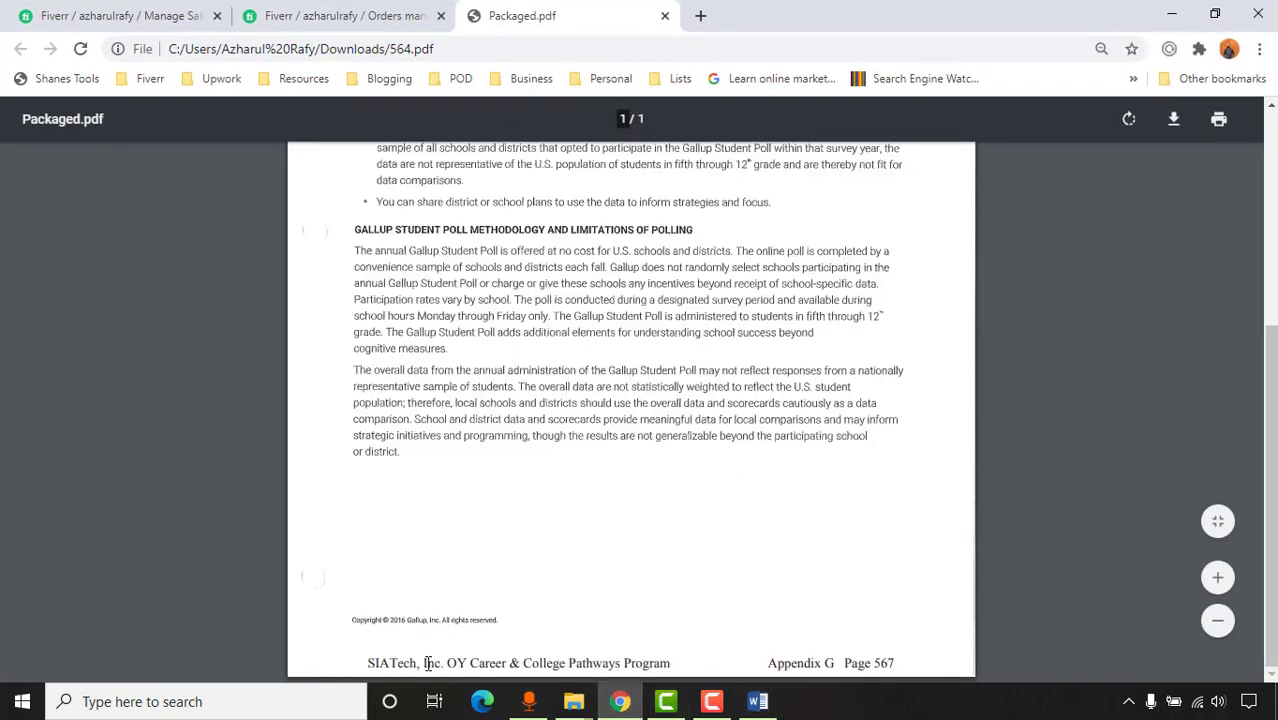
pyautogui.click(758, 701)
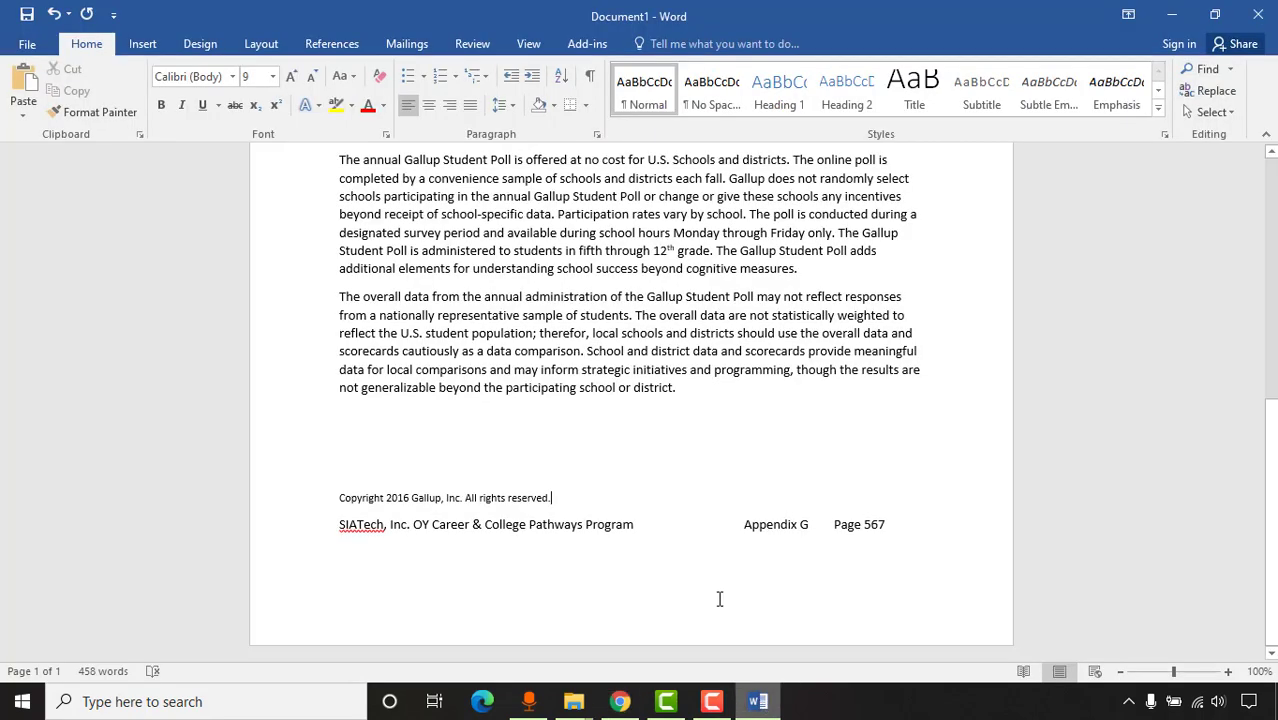
pyautogui.press('Return')
# Review the typed document's layout and where the SIATech line falls relative to the page break
pyautogui.scroll(-4, 562, 572)
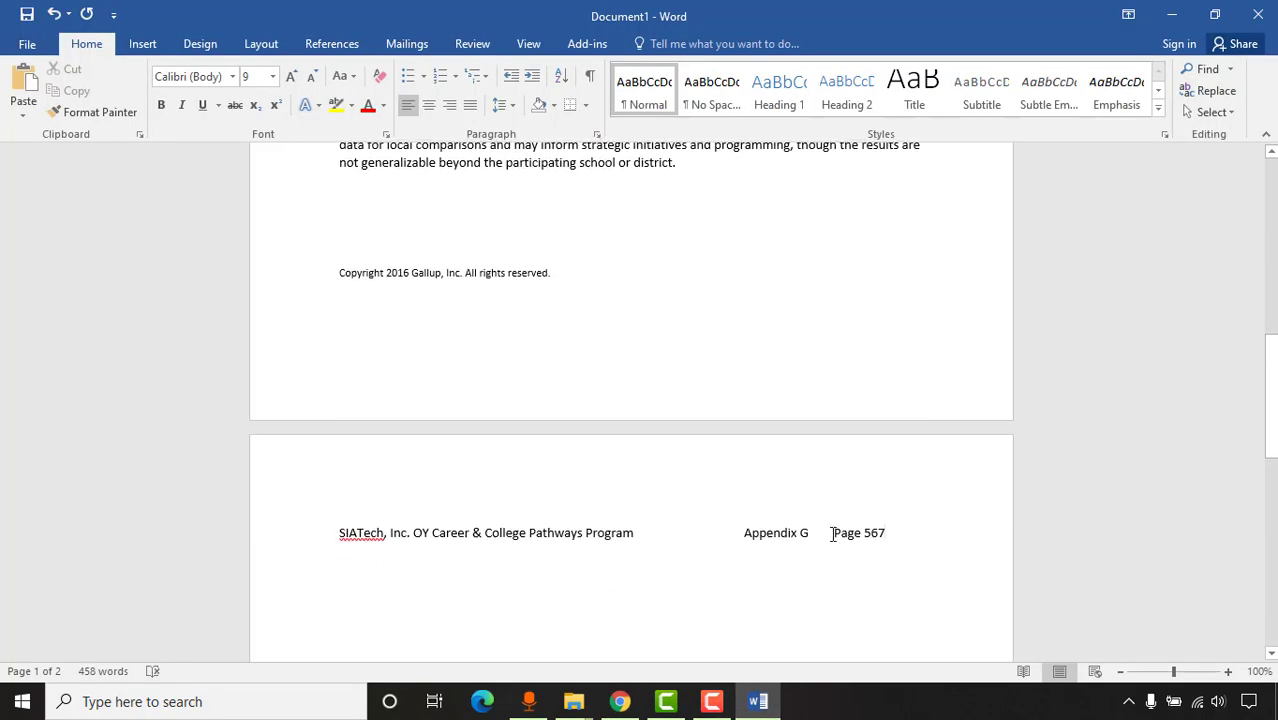
pyautogui.moveTo(832, 533); pyautogui.dragTo(337, 533)
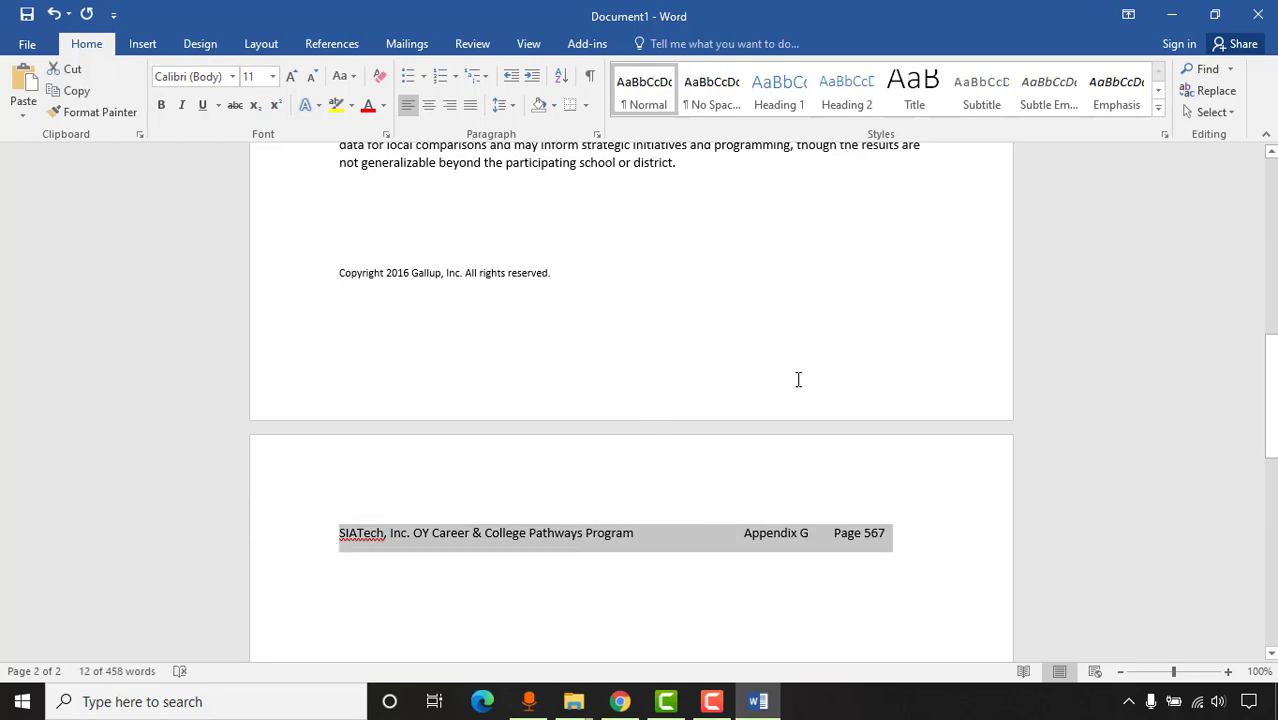
pyautogui.scroll(3, 790, 465)
pyautogui.scroll(-4, 650, 545)
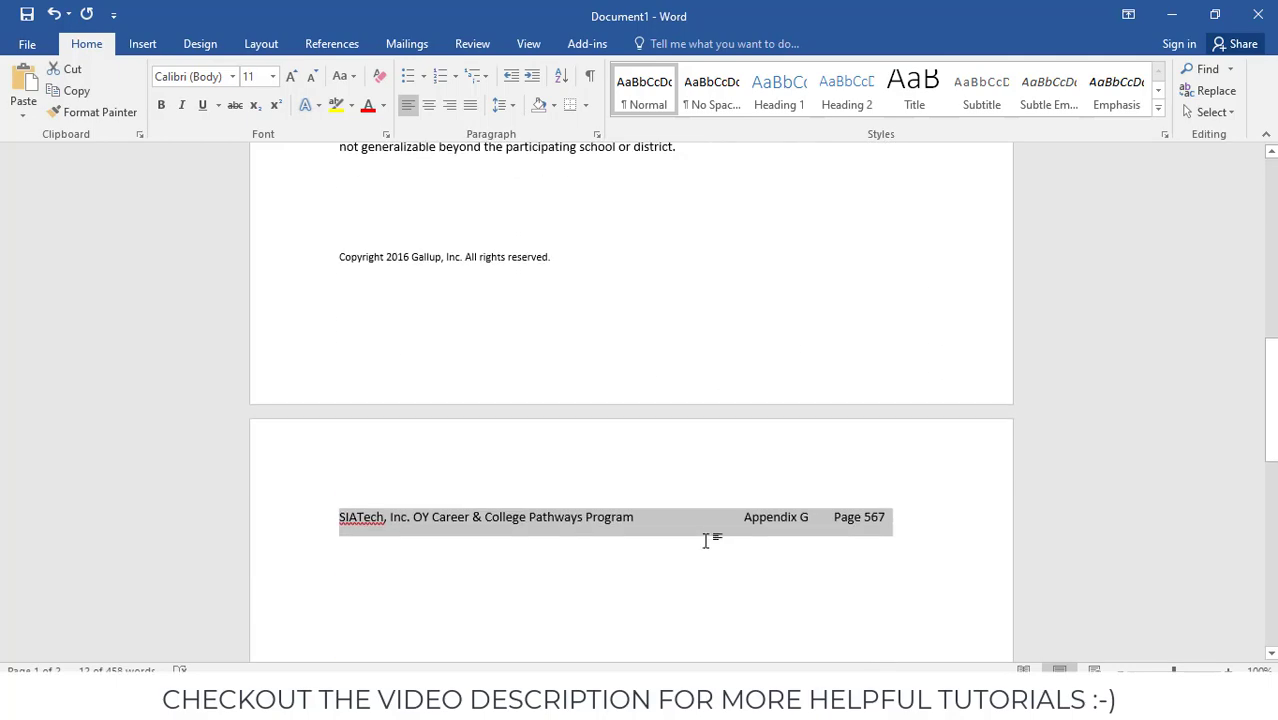
pyautogui.scroll(10, 700, 450)
pyautogui.scroll(7, 862, 390)
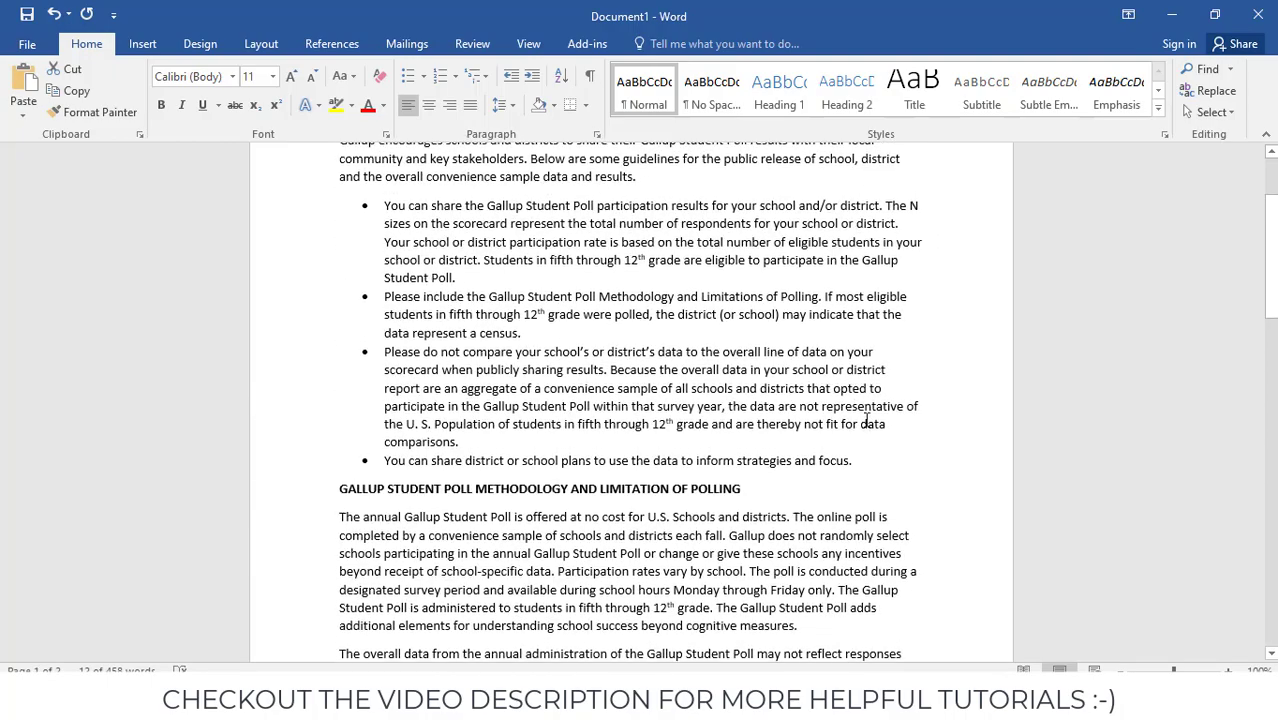
pyautogui.scroll(-9, 616, 474)
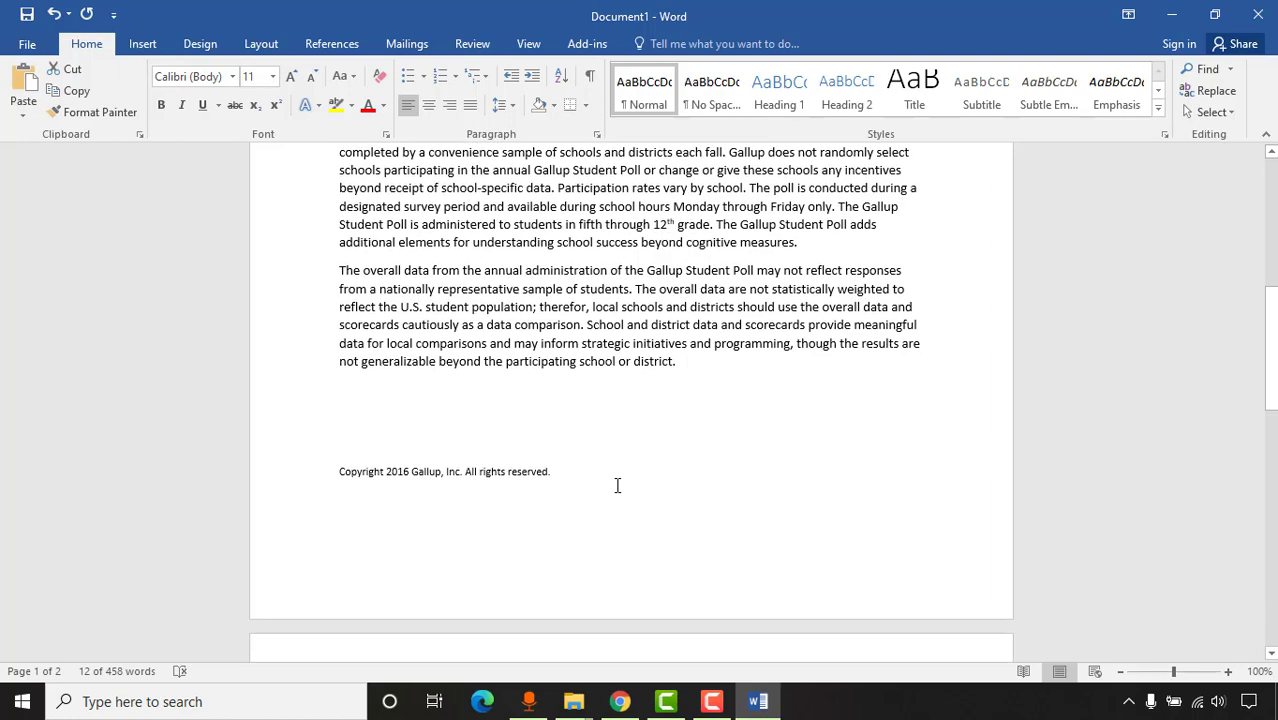
pyautogui.scroll(-3, 616, 486)
# Set a custom bottom page margin of 0.5" for the whole document
pyautogui.click(493, 383)
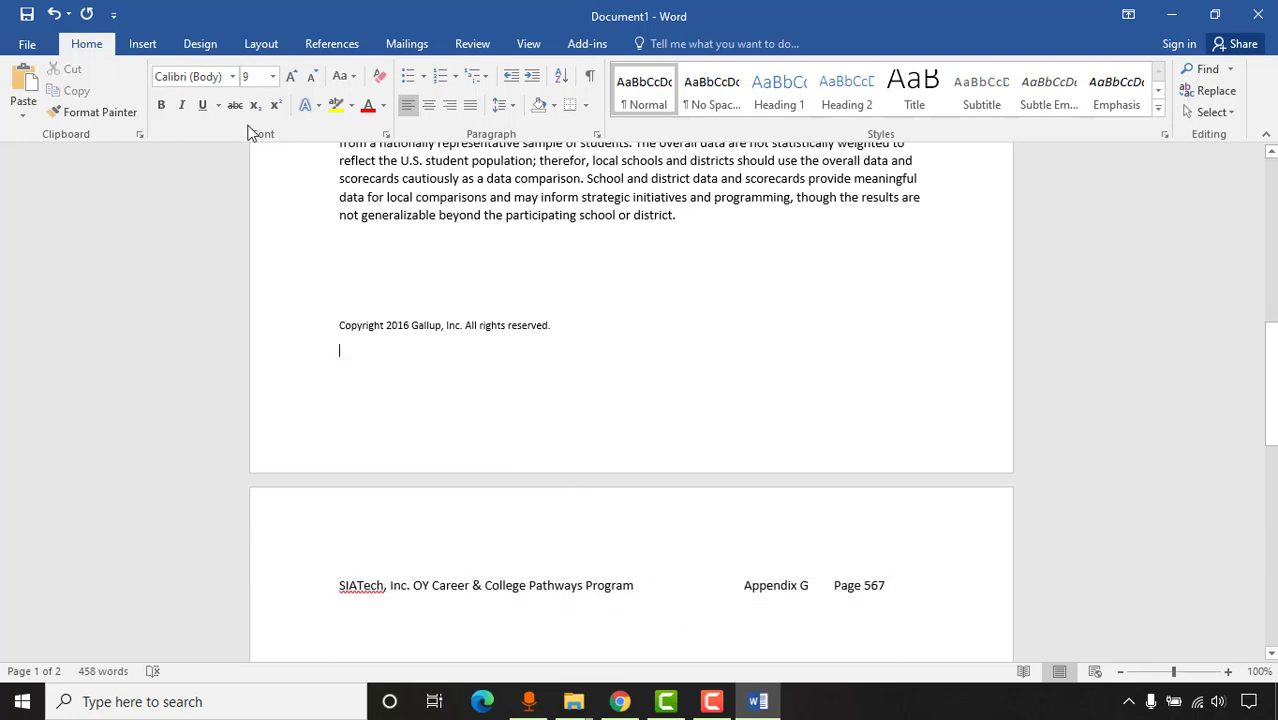
pyautogui.click(258, 46)
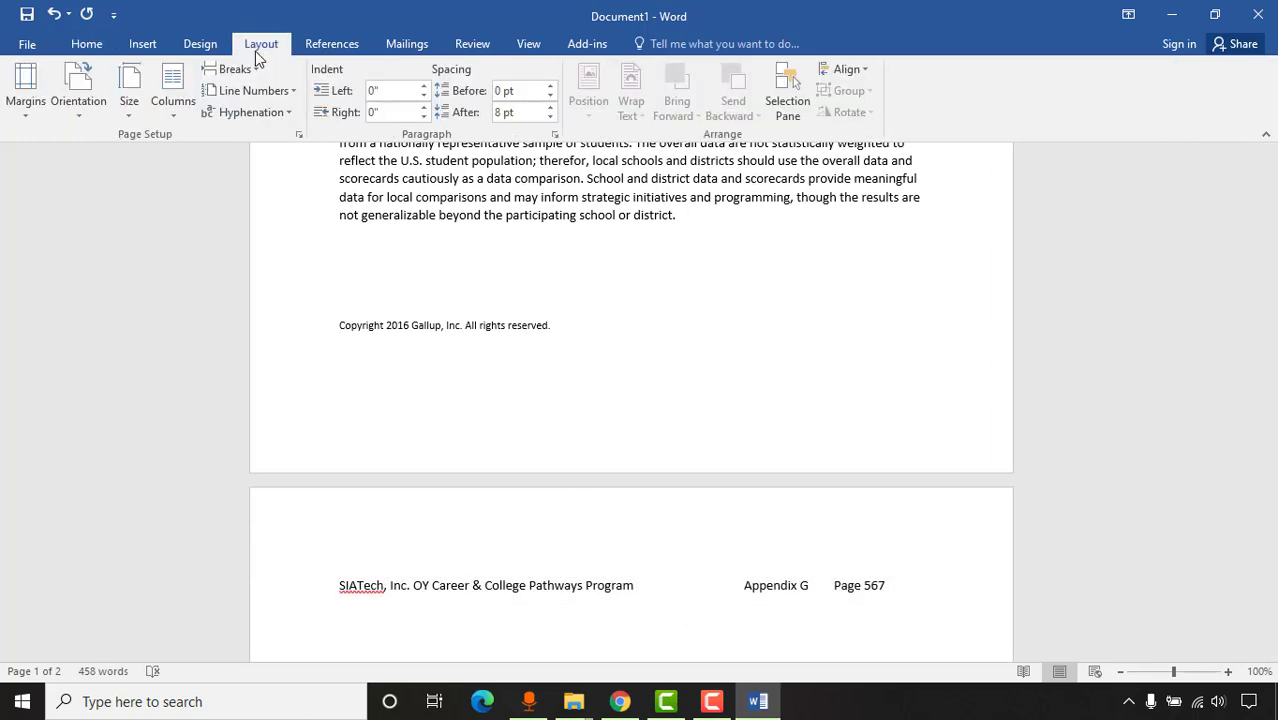
pyautogui.click(28, 110)
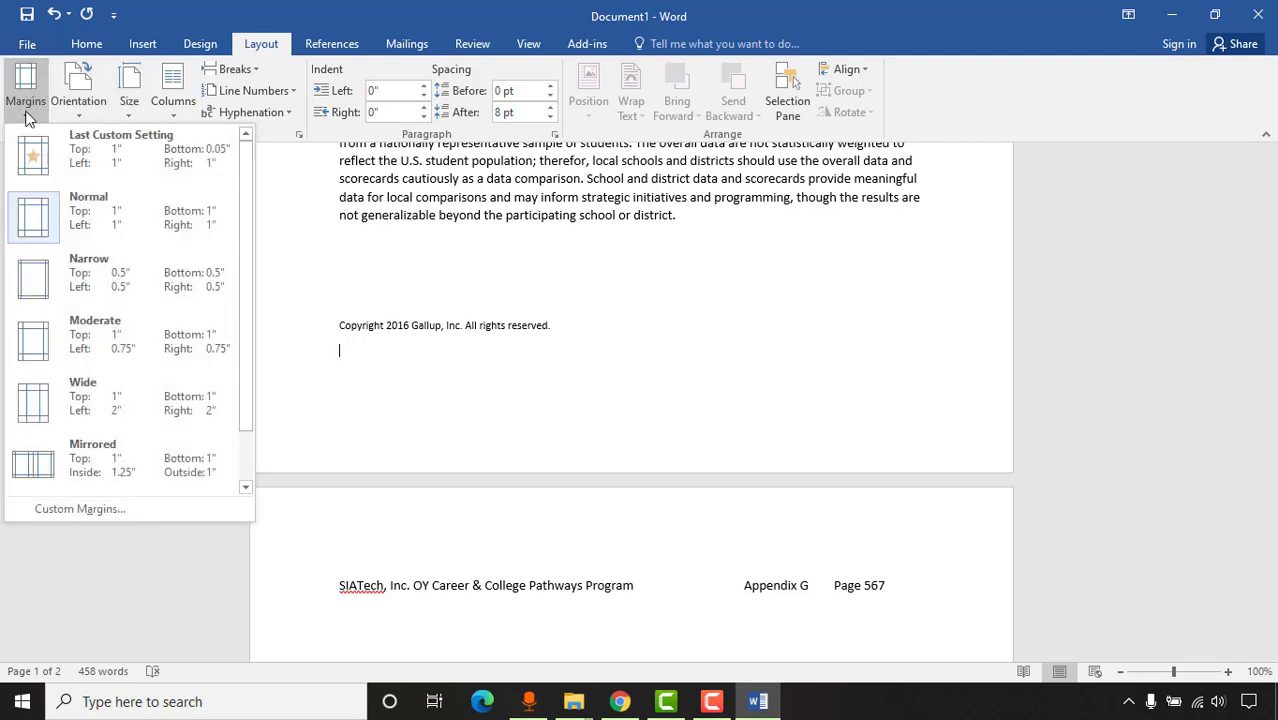
pyautogui.click(62, 510)
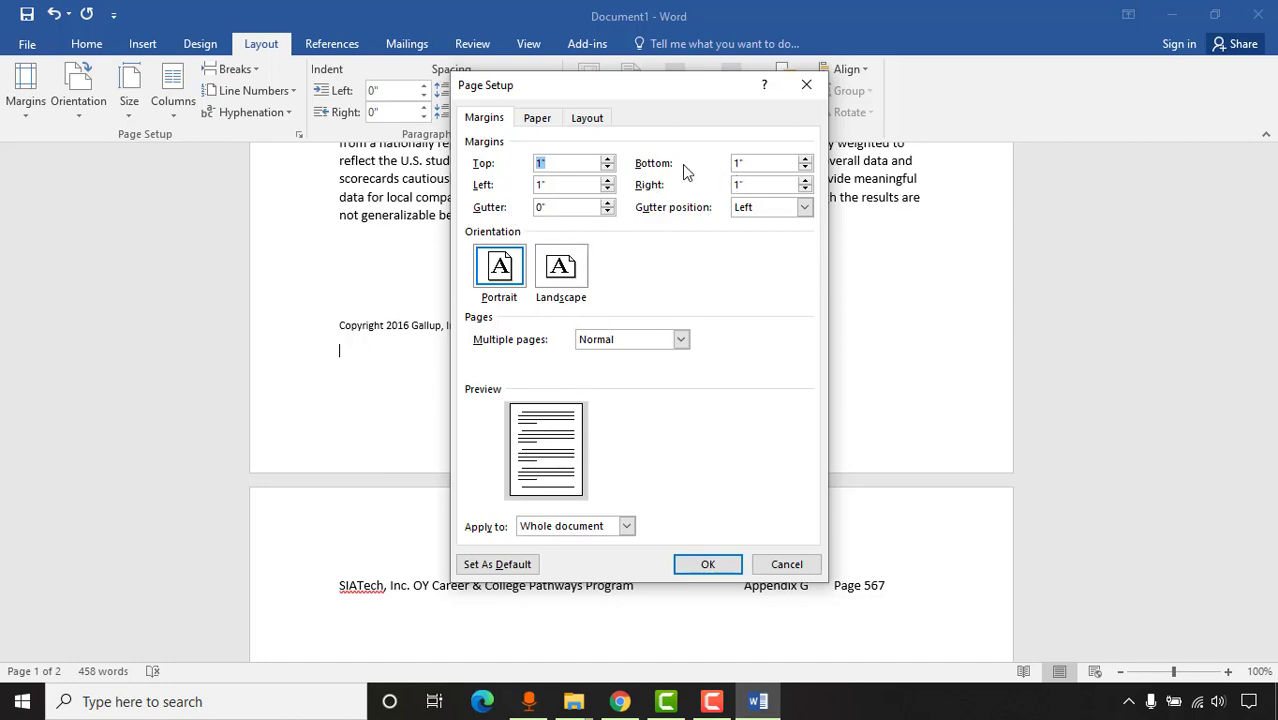
pyautogui.click(737, 167)
pyautogui.write('0.5"')
pyautogui.click(698, 564)
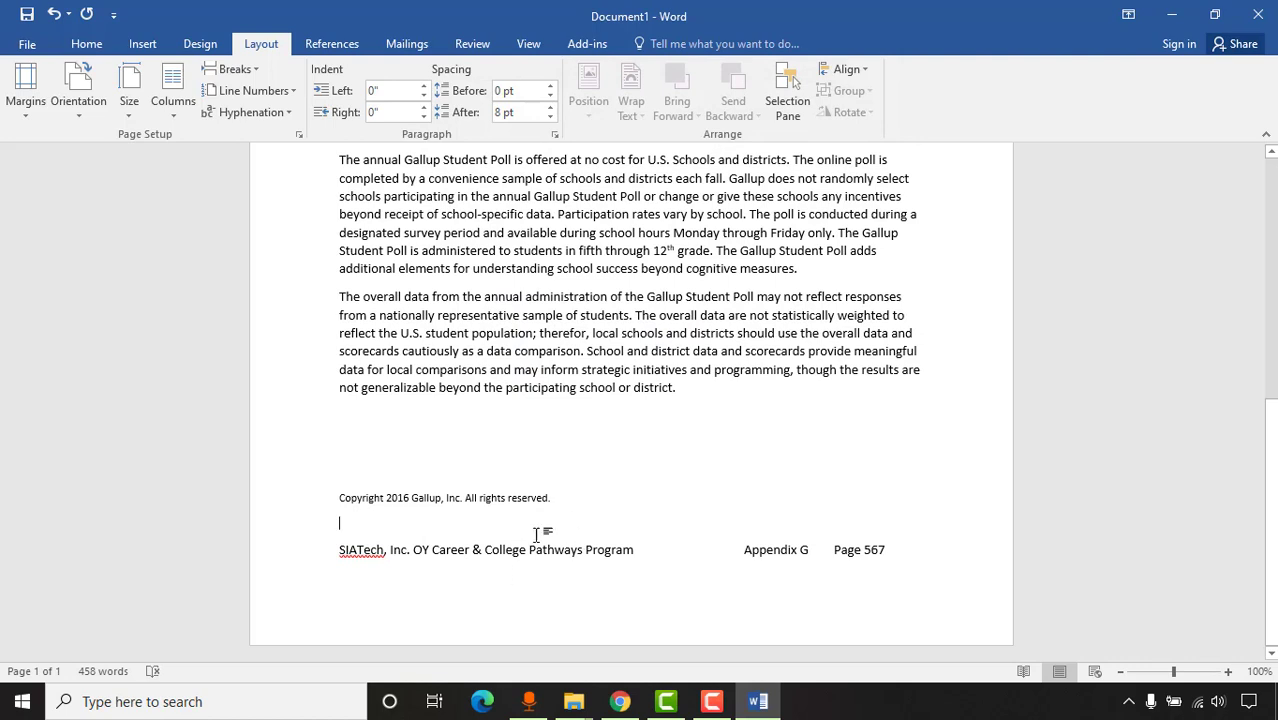
# Indent the SIATech line slightly with leading spaces and insert three blank lines above the copyright line
pyautogui.click(337, 550)
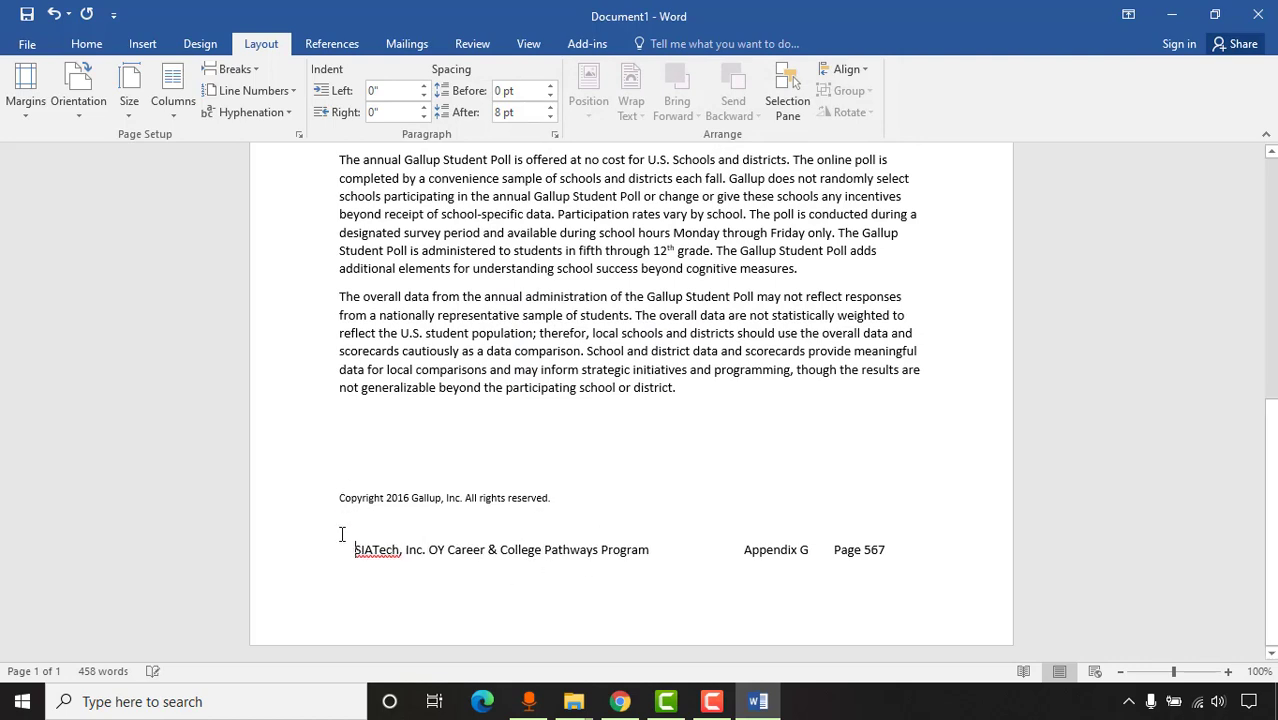
pyautogui.click(340, 498)
pyautogui.press('Return')
pyautogui.press('Return')
pyautogui.press('Return')
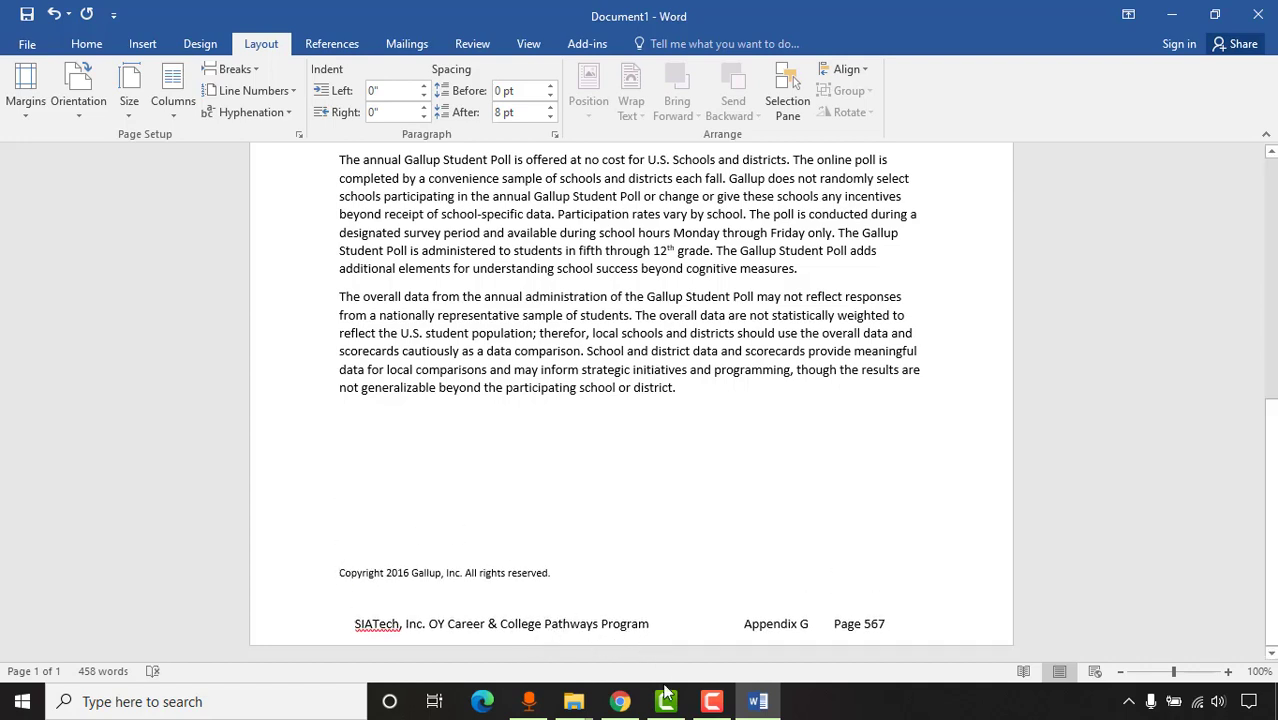
# Check the footer line in the PDF, and make the whole SIATech line in the Word document bold
pyautogui.click(620, 701)
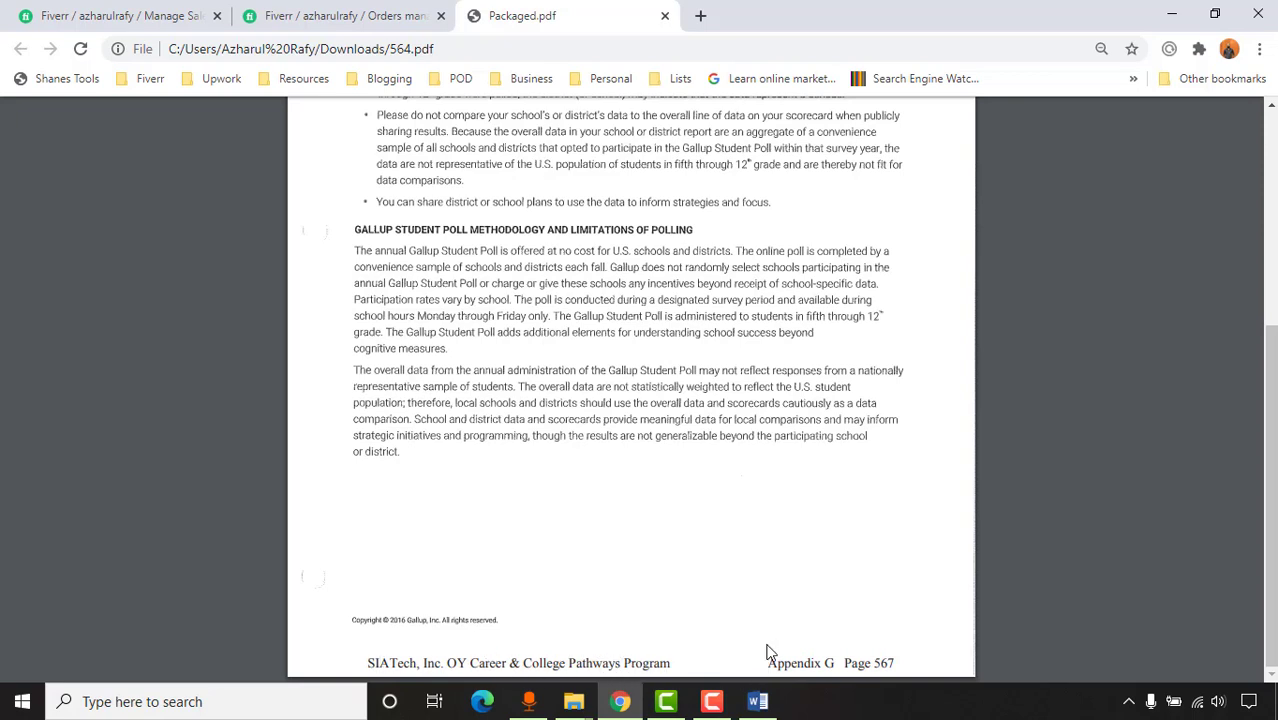
pyautogui.click(757, 701)
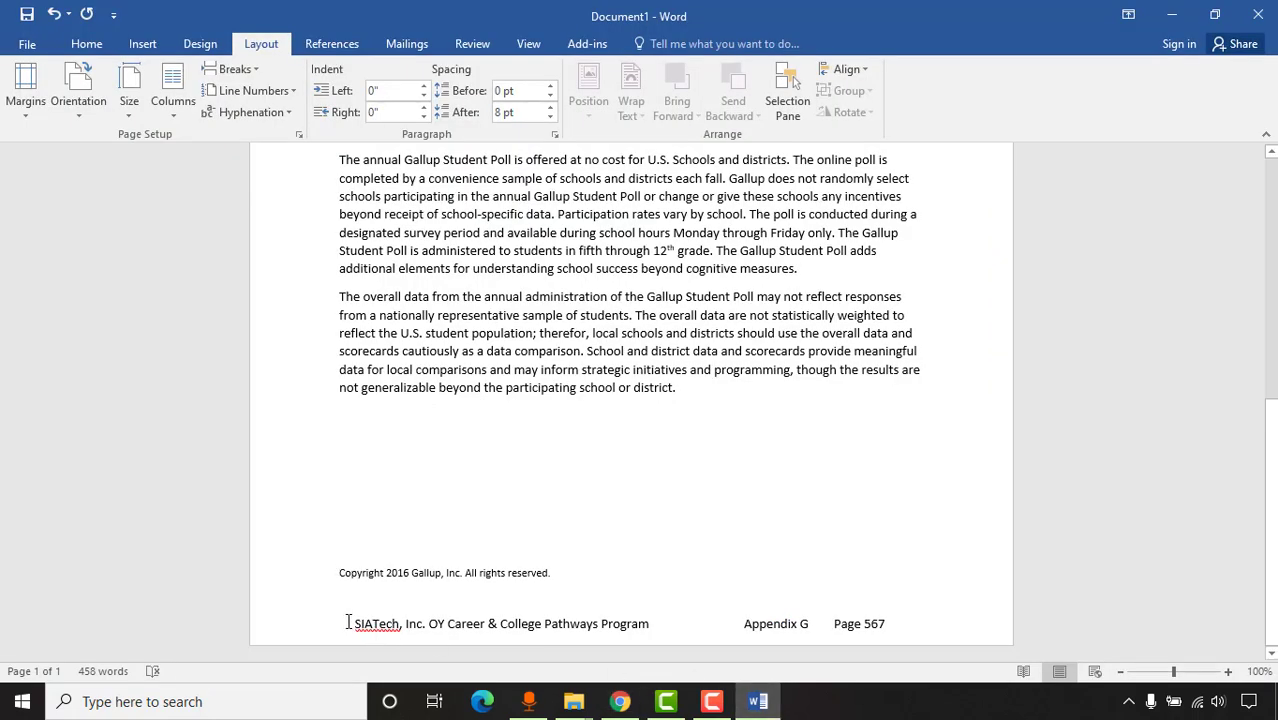
pyautogui.moveTo(348, 621); pyautogui.dragTo(900, 616)
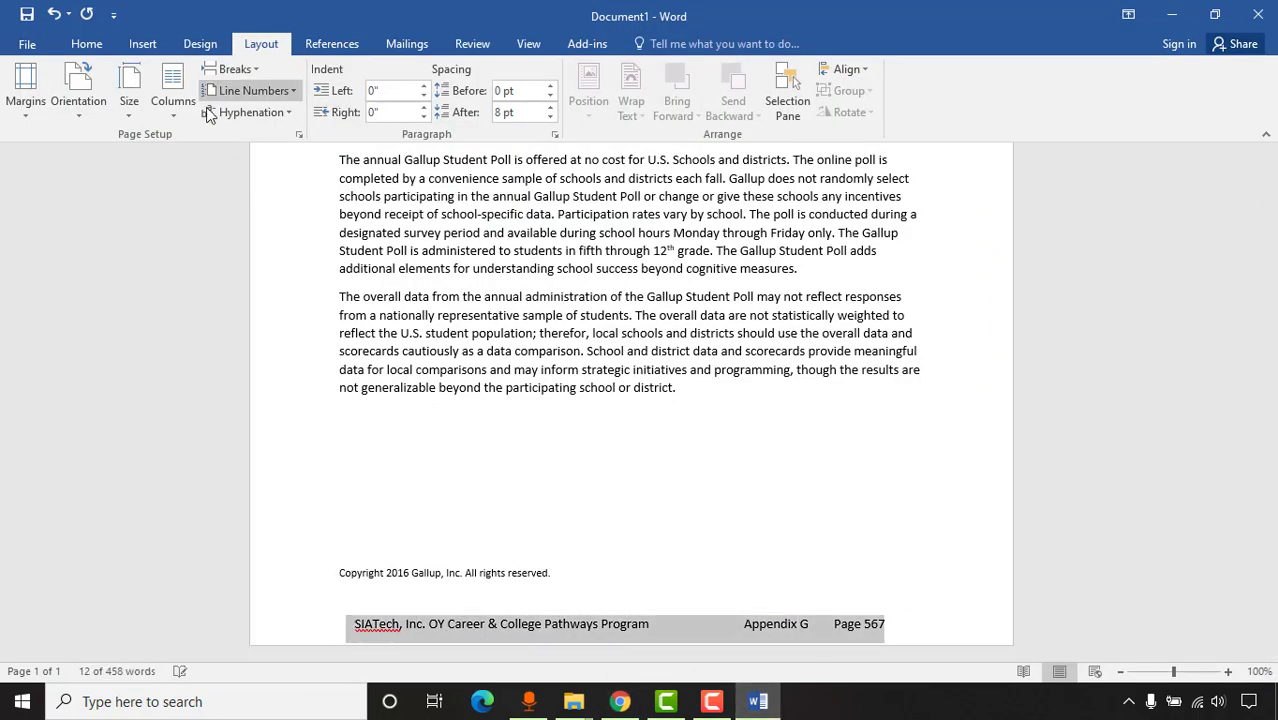
pyautogui.click(80, 47)
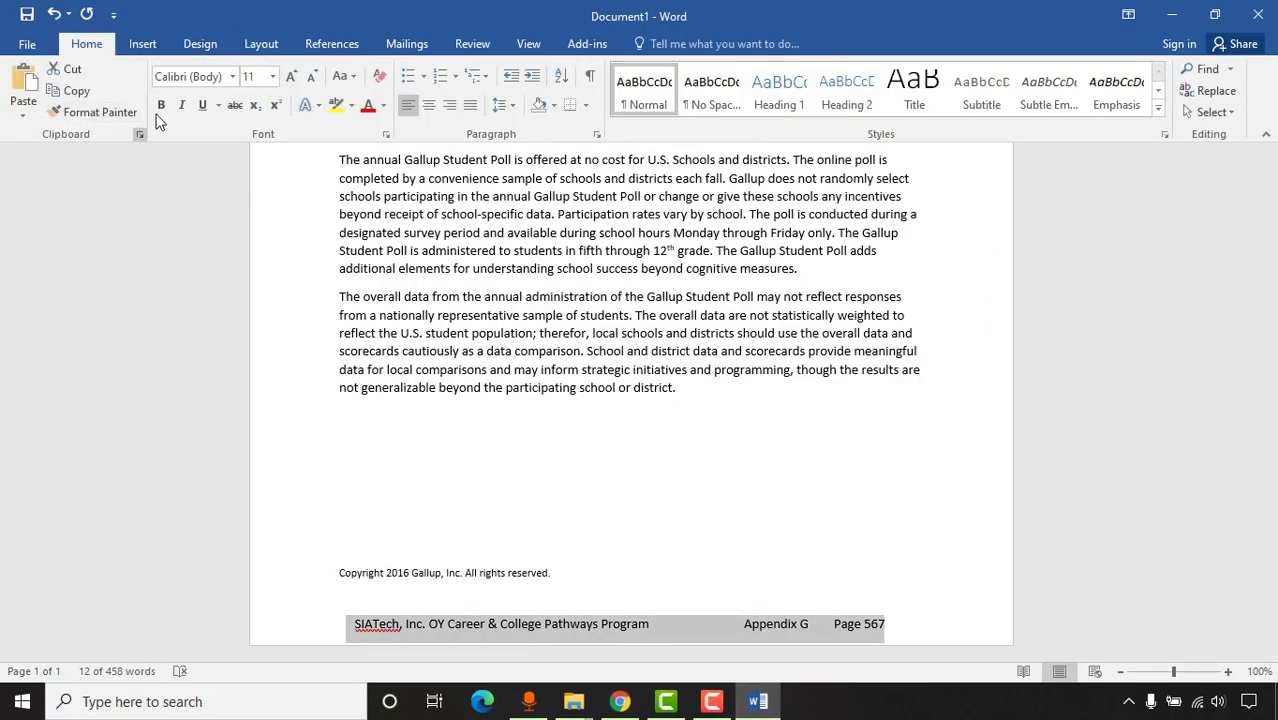
pyautogui.click(160, 105)
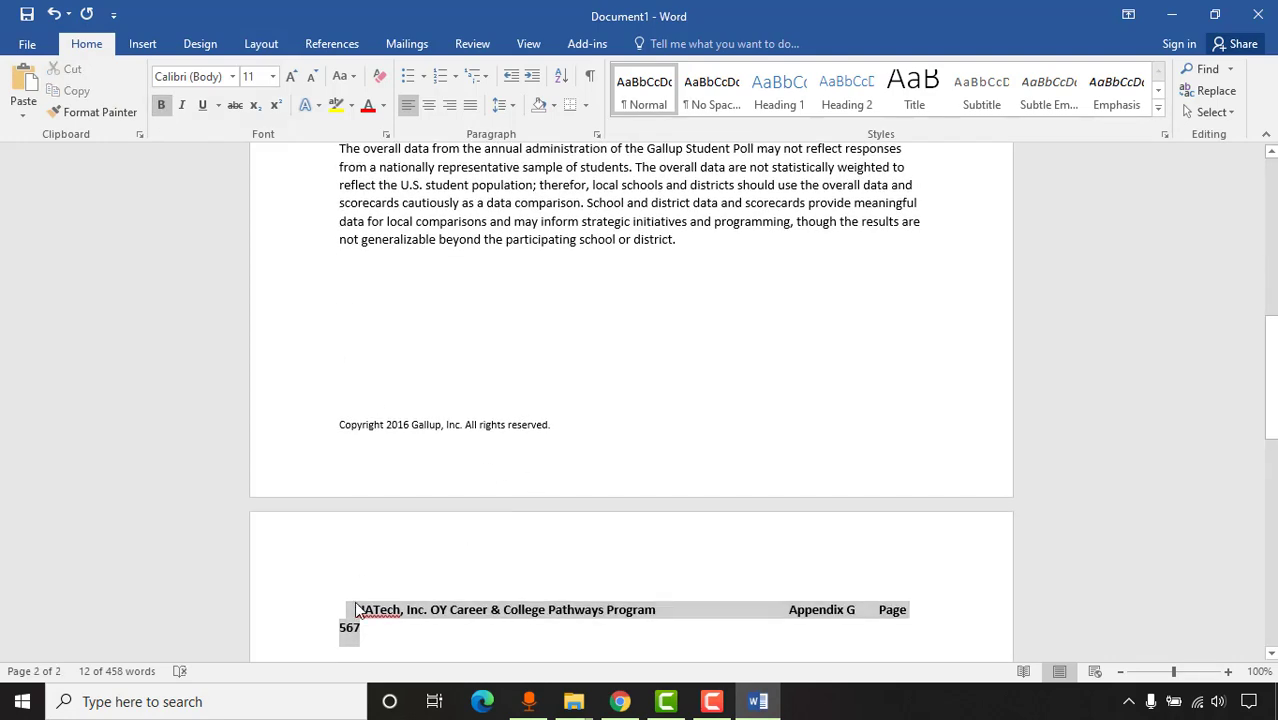
# Delete one blank line above the copyright line and shorten the gap before Appendix G so the SIATech footer fits on one line
pyautogui.click(354, 601)
pyautogui.click(341, 405)
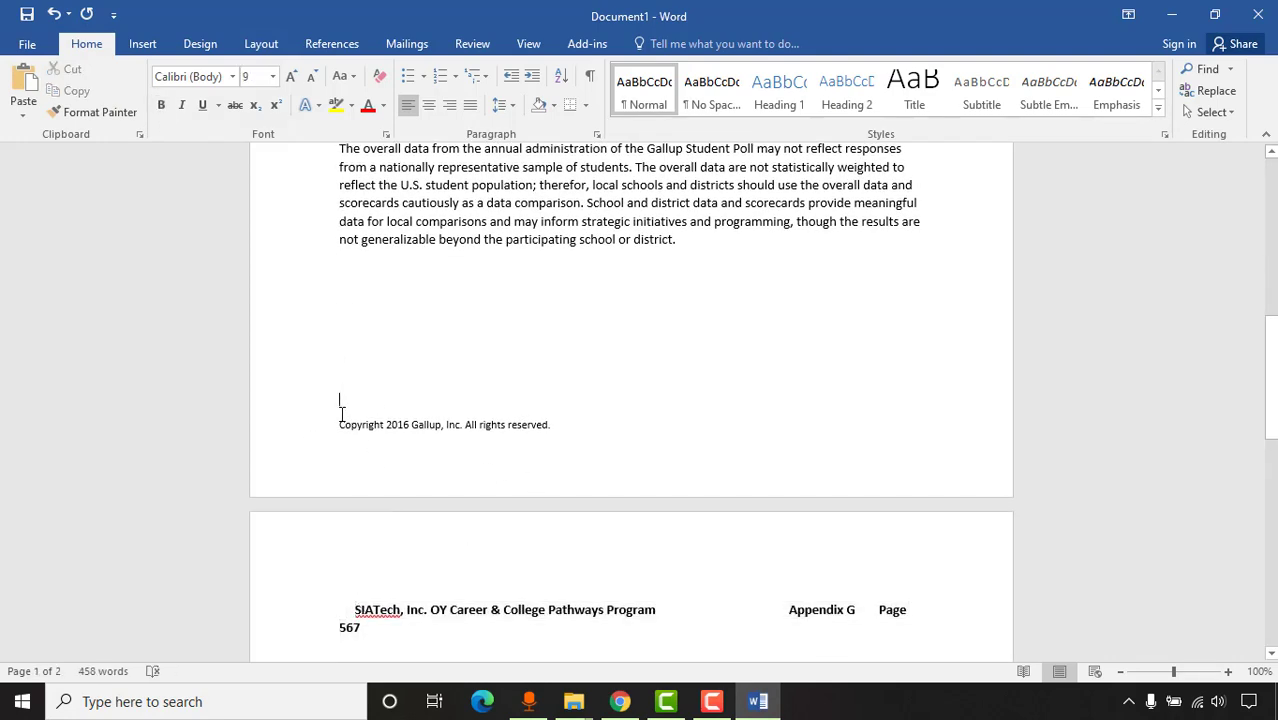
pyautogui.press('BackSpace')
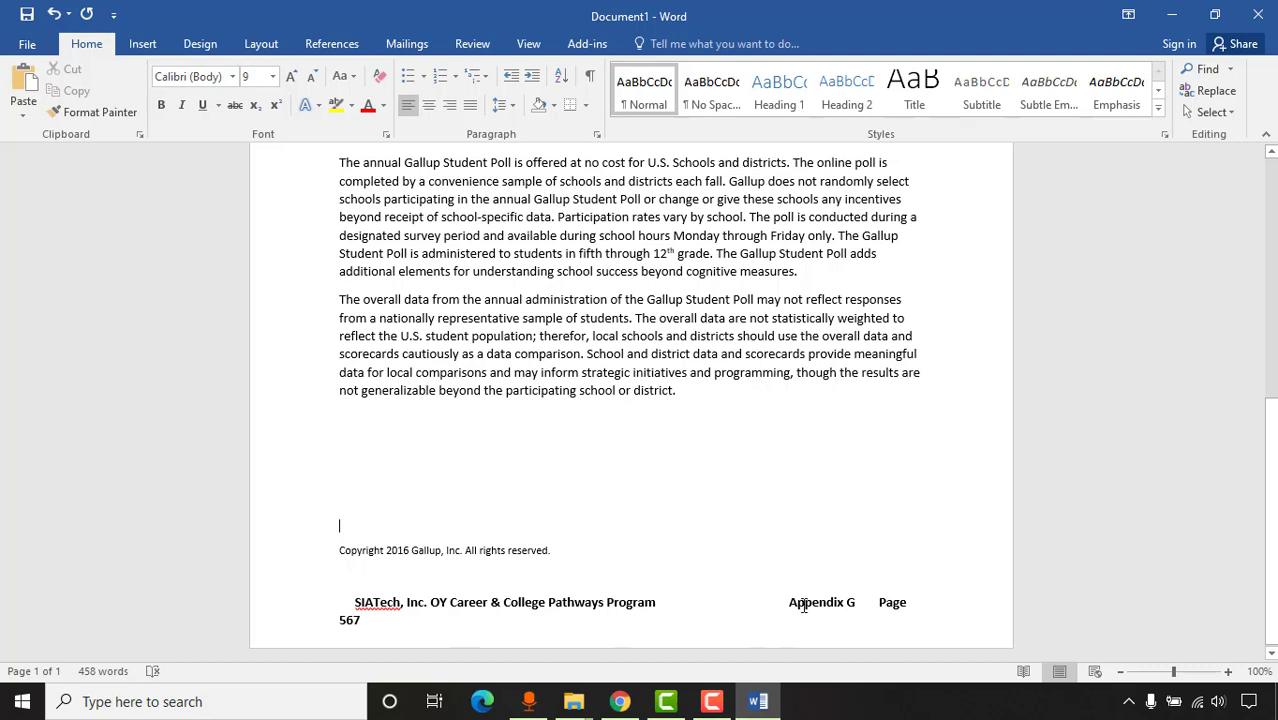
pyautogui.click(866, 602)
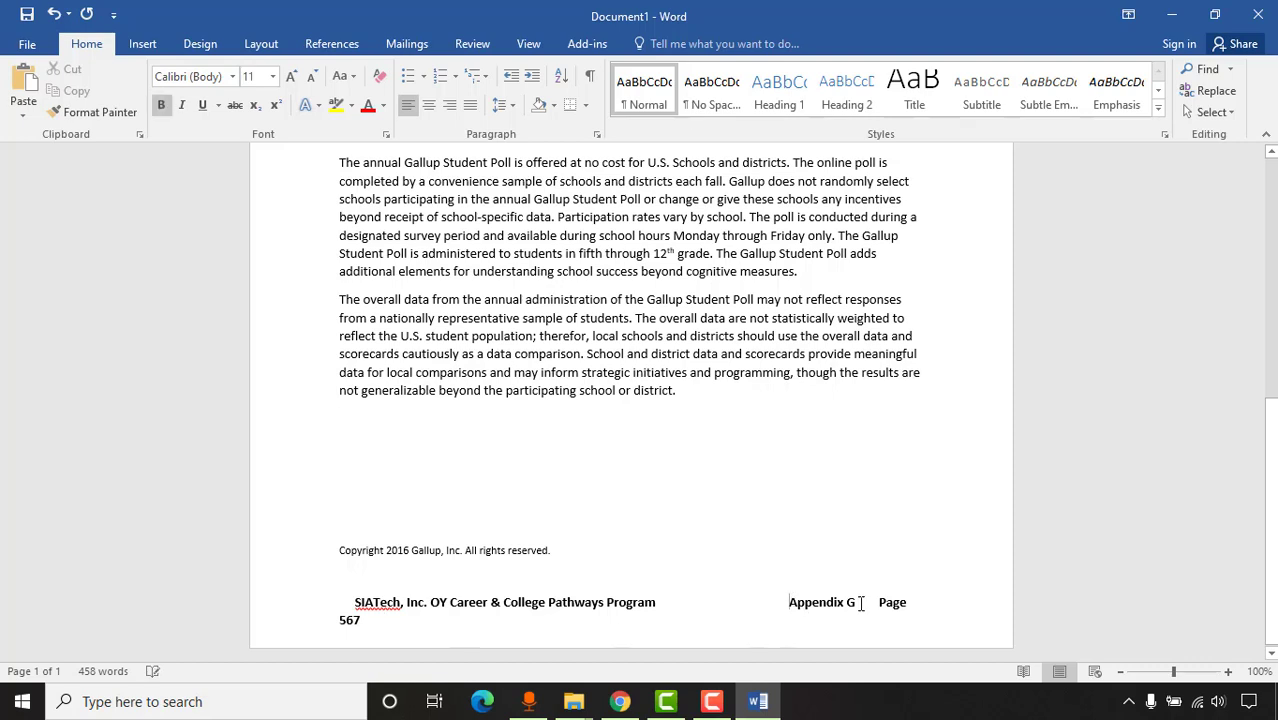
pyautogui.click(785, 601)
pyautogui.press('BackSpace')
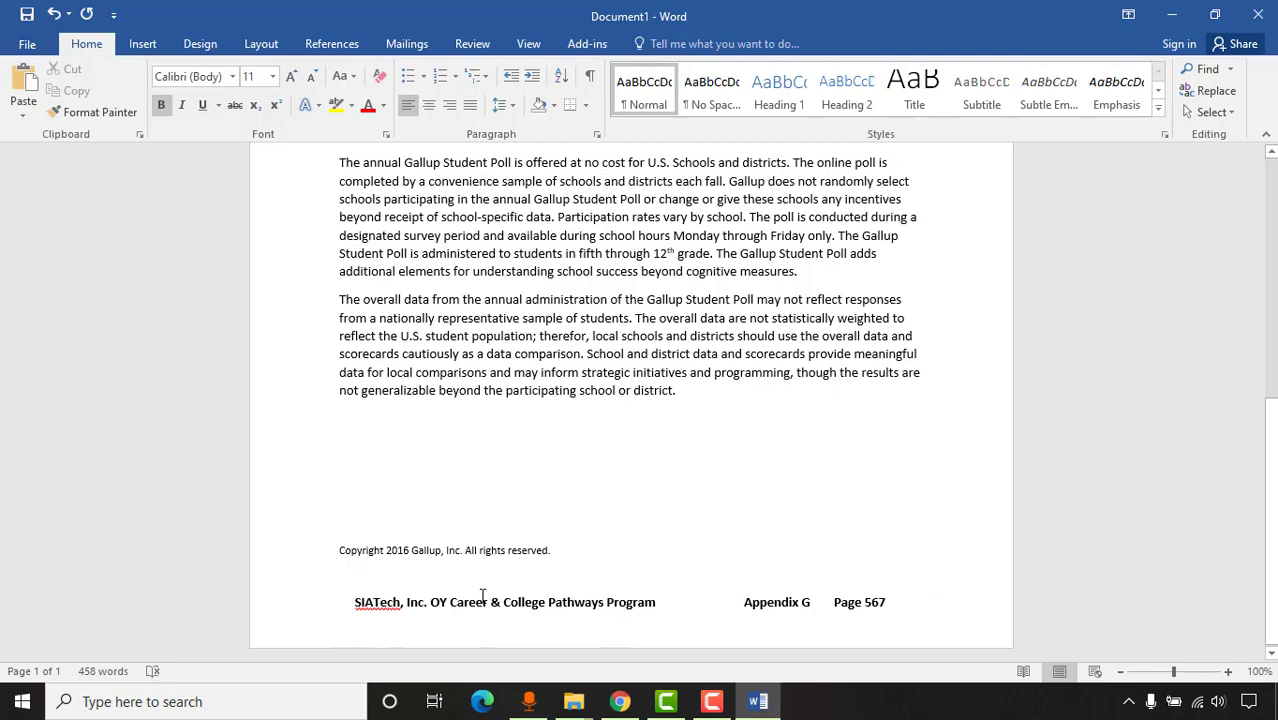
# Review the typed document against the PDF in Chrome, and examine the attached files in the Fiverr order's requirements
pyautogui.scroll(6, 633, 521)
pyautogui.scroll(1, 636, 524)
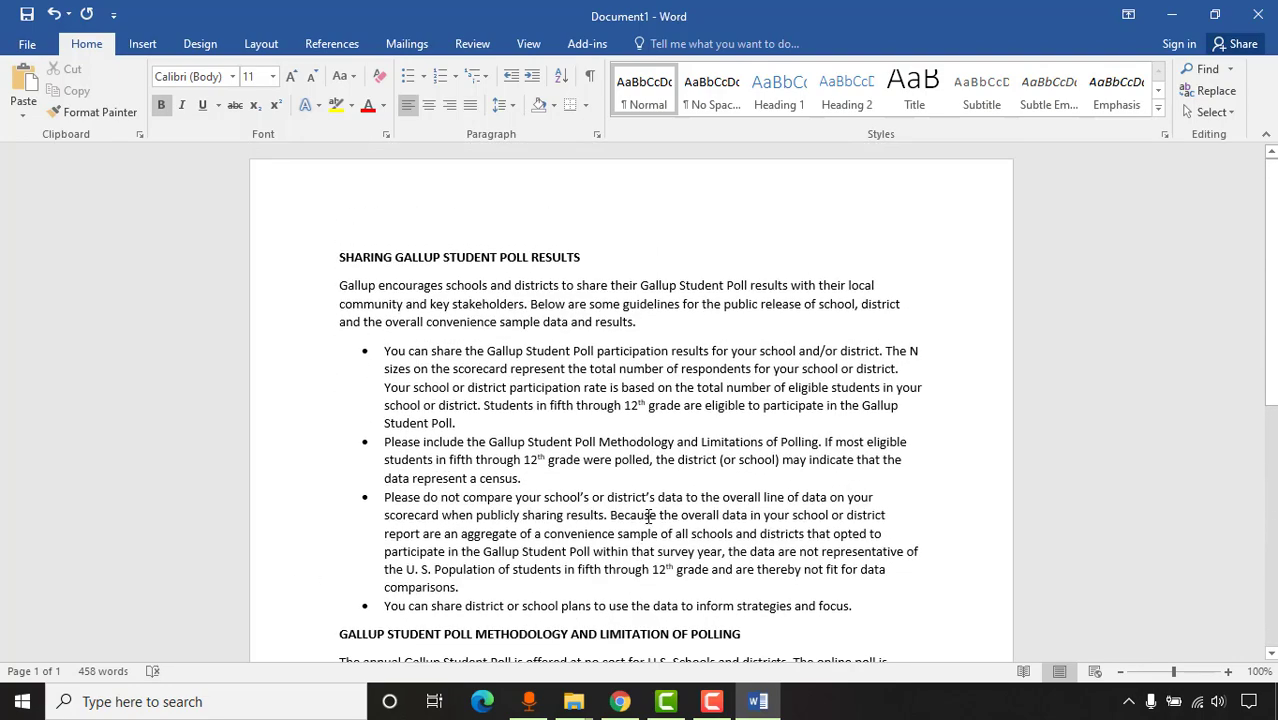
pyautogui.hotkey('alt', 'Tab')
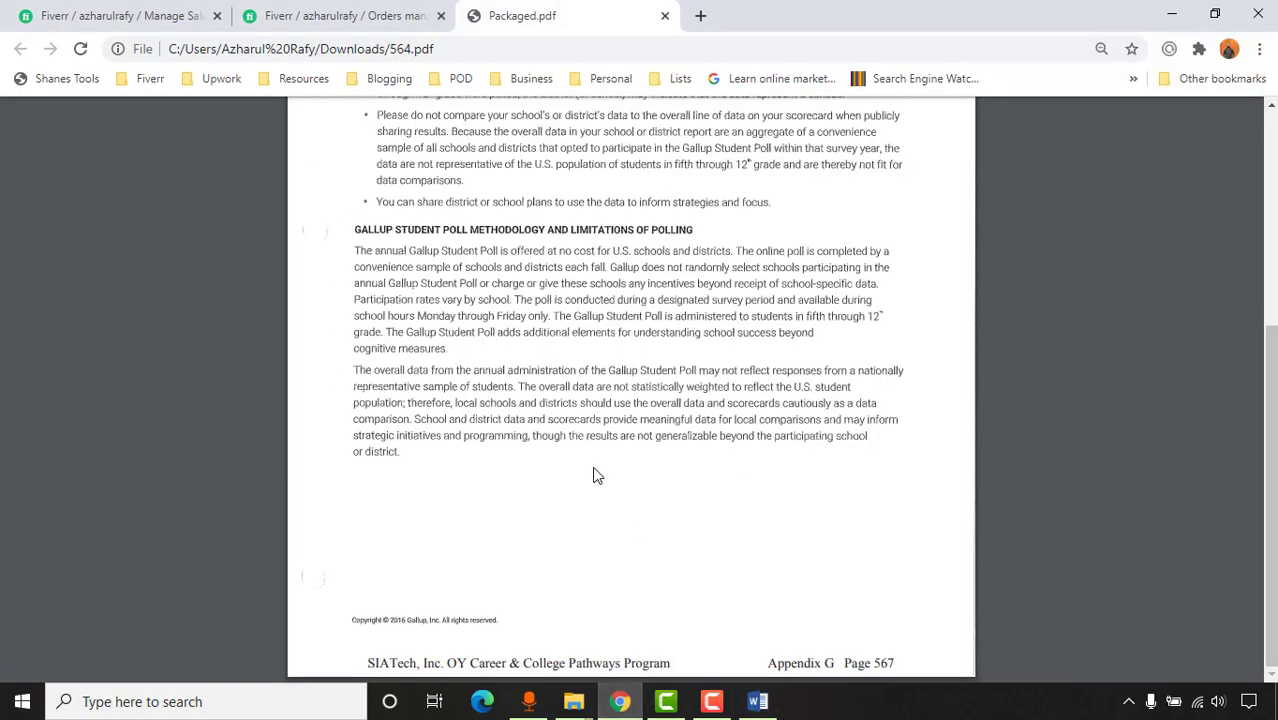
pyautogui.scroll(3, 598, 466)
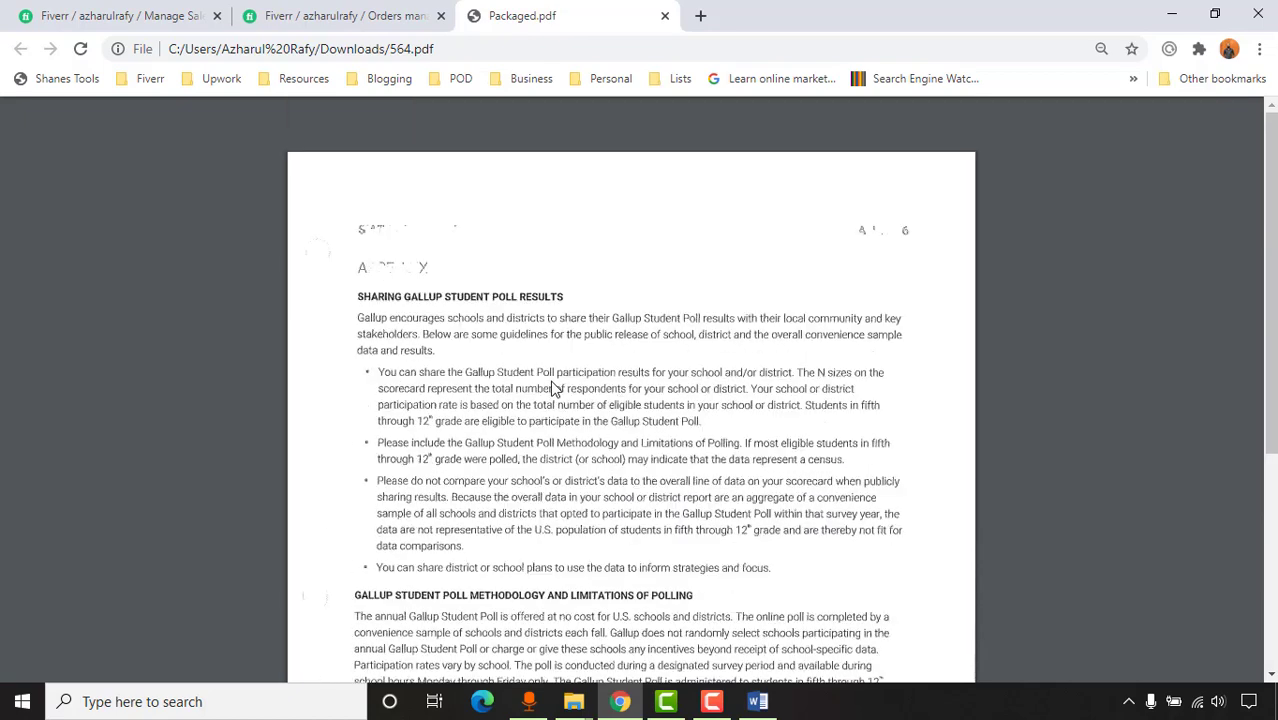
pyautogui.click(345, 15)
pyautogui.scroll(-6, 137, 522)
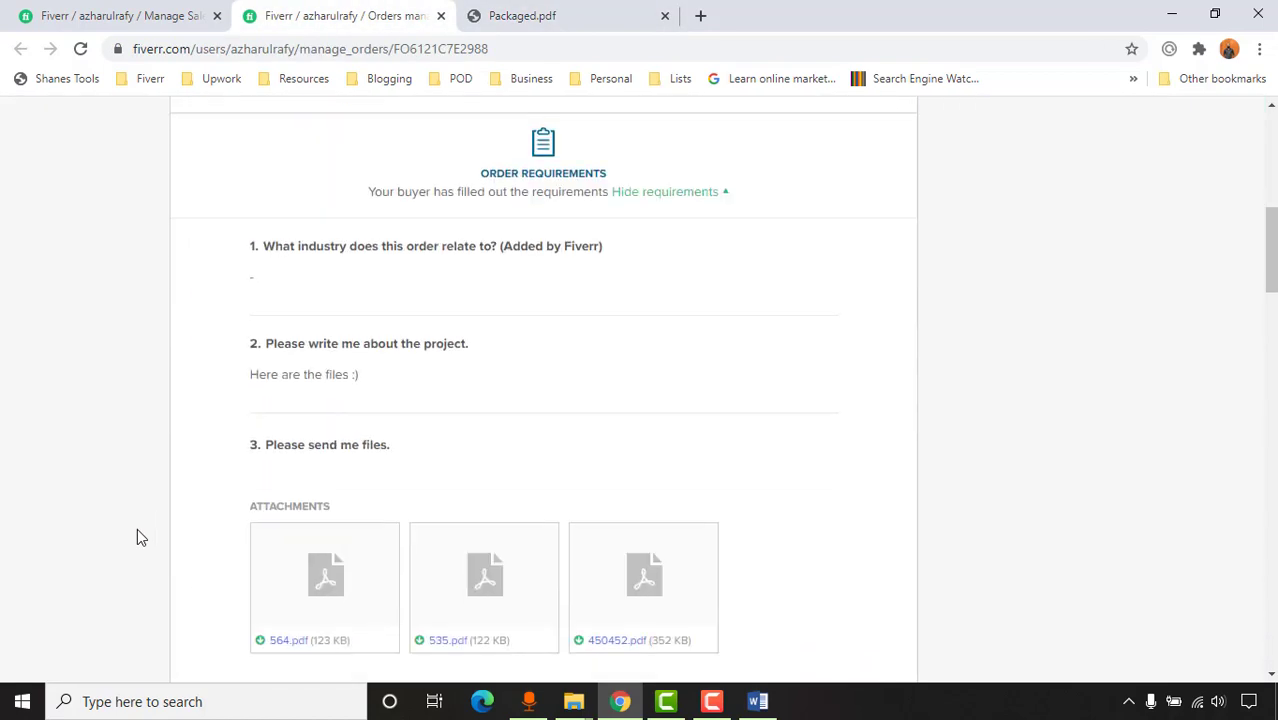
pyautogui.scroll(-2, 138, 531)
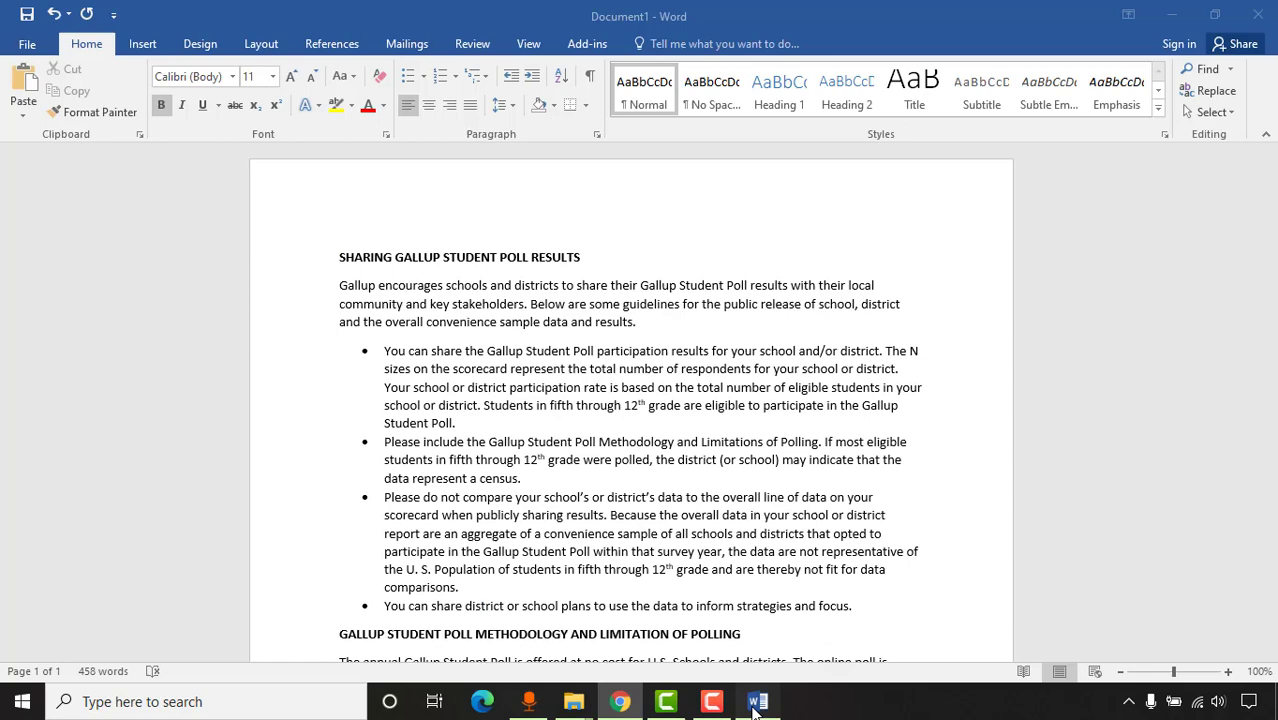
# Insert a © symbol and a space before 2016 in the Word document's copyright line, and return to the Fiverr order page in Chrome
pyautogui.click(757, 701)
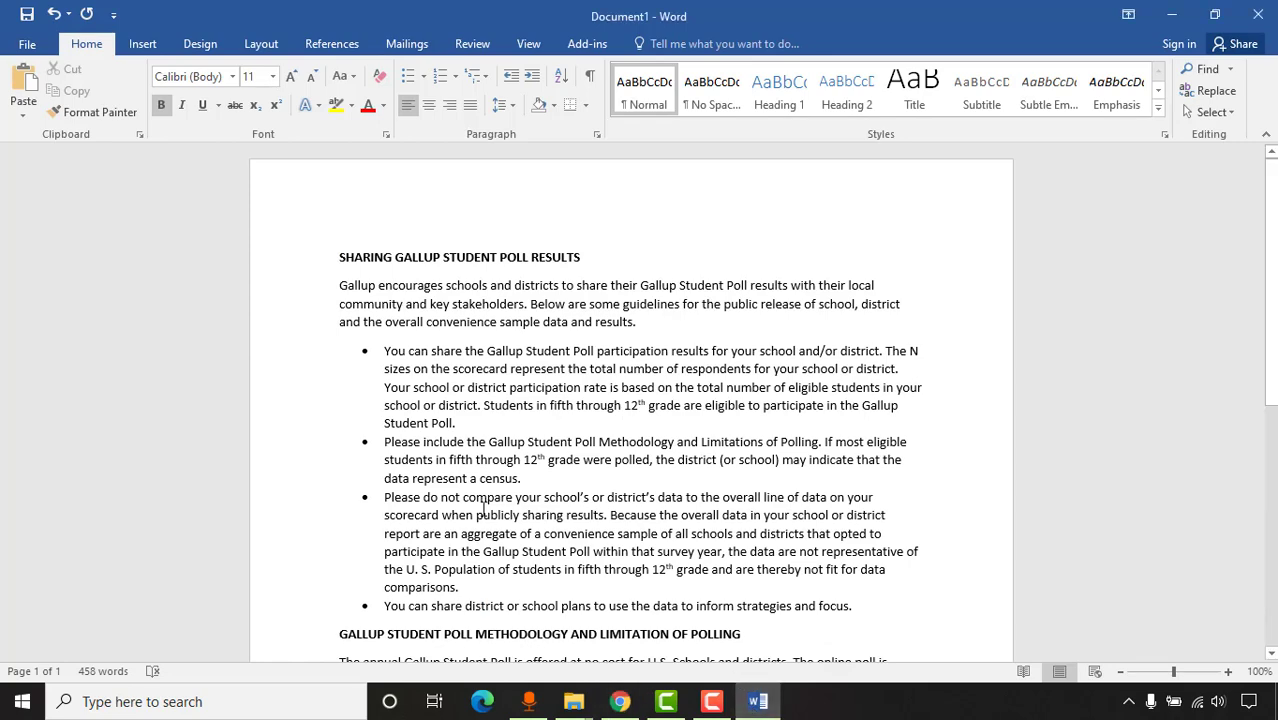
pyautogui.scroll(-8, 285, 534)
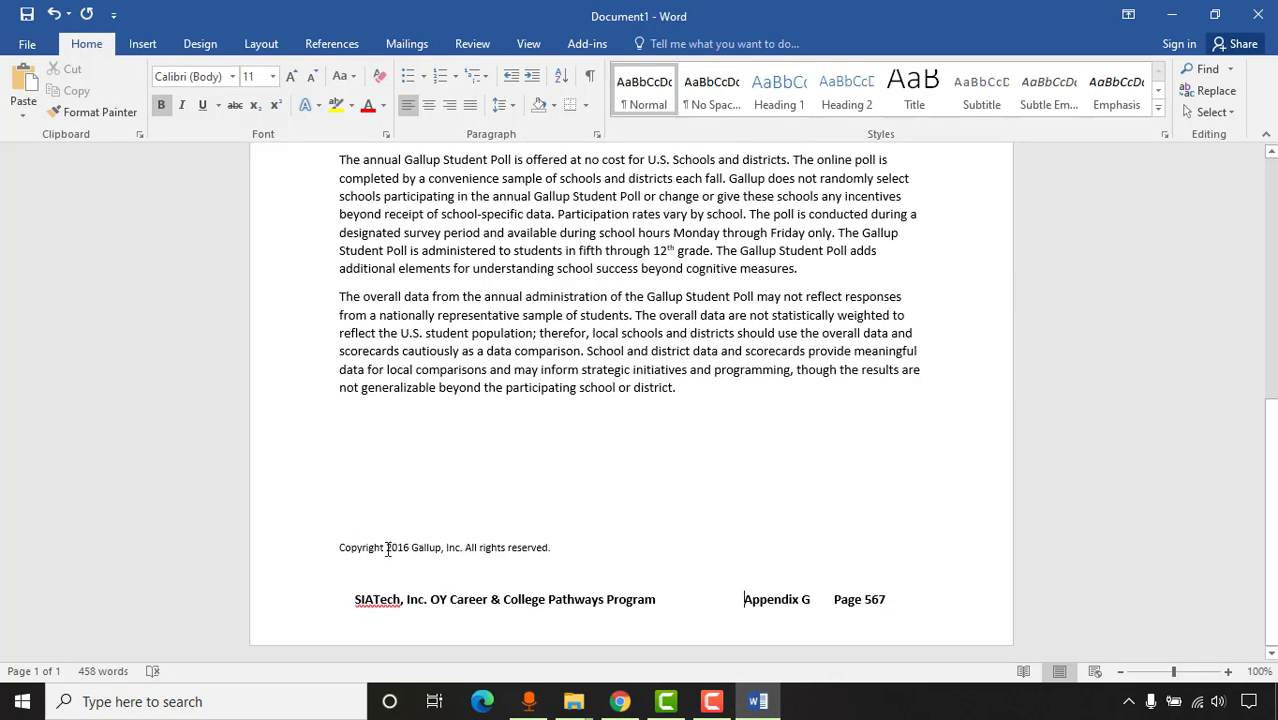
pyautogui.click(388, 549)
pyautogui.click(145, 44)
pyautogui.click(1175, 92)
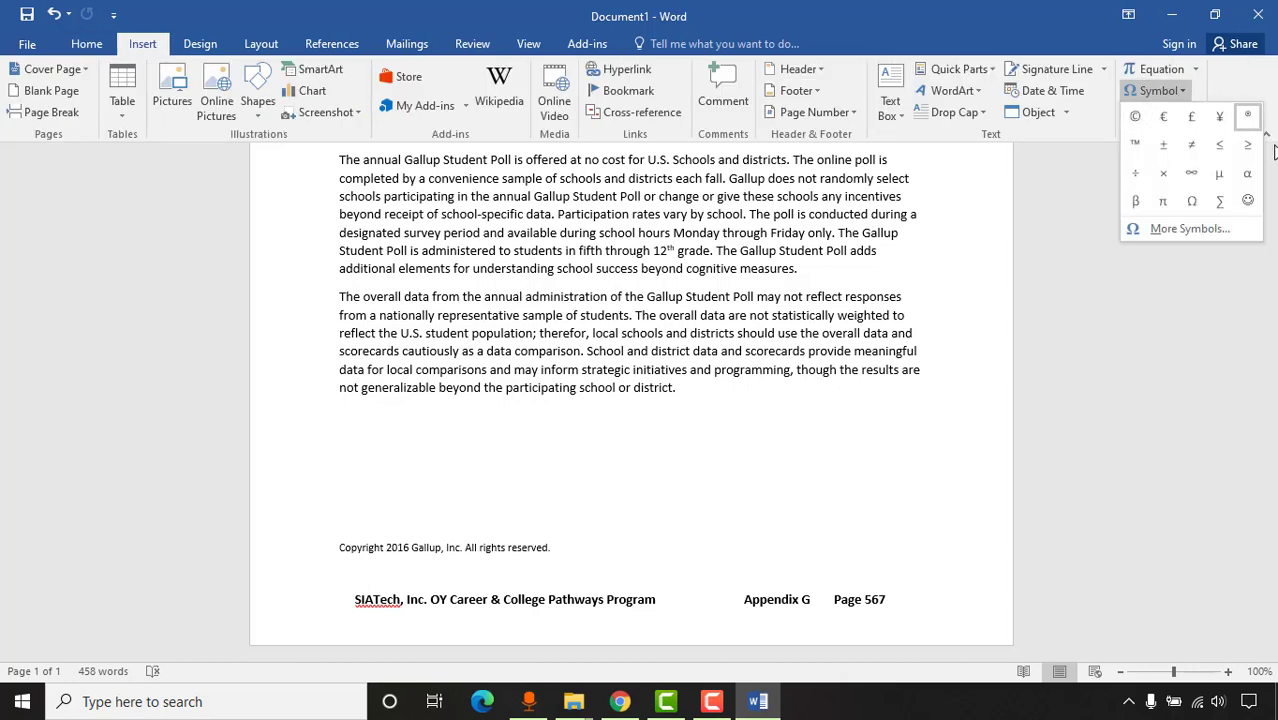
pyautogui.click(1134, 117)
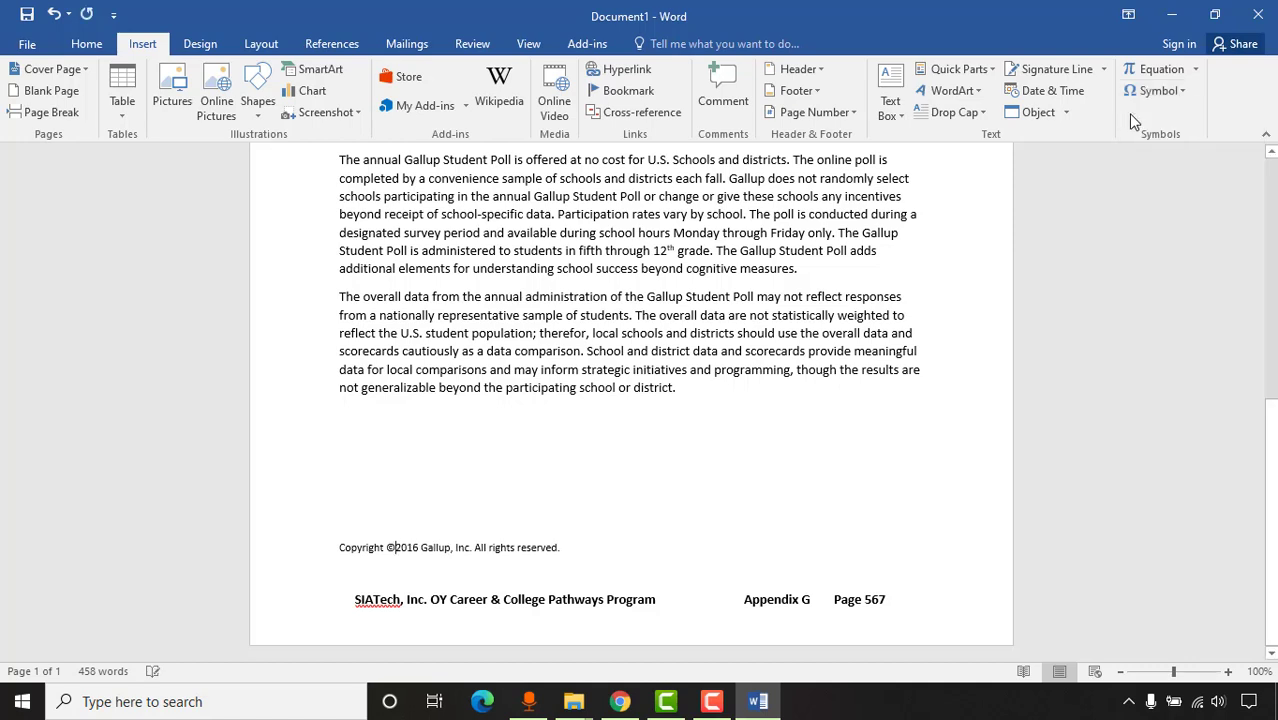
pyautogui.click(586, 549)
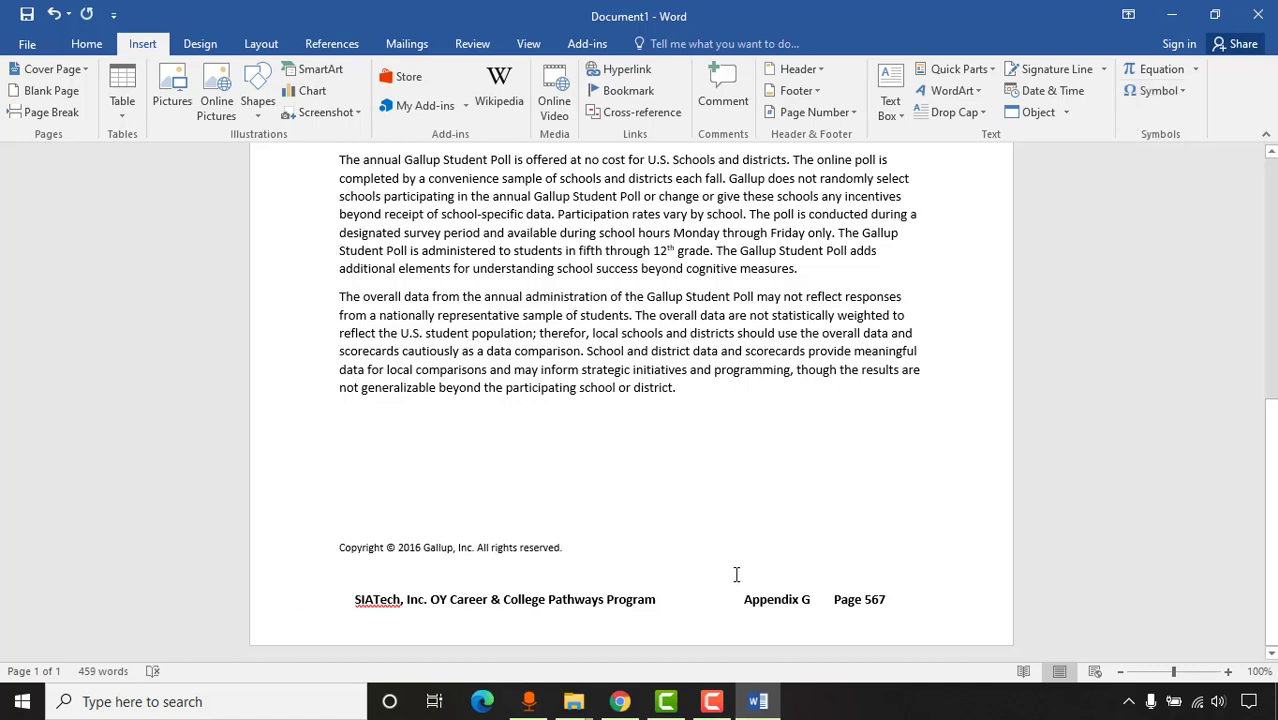
pyautogui.click(620, 702)
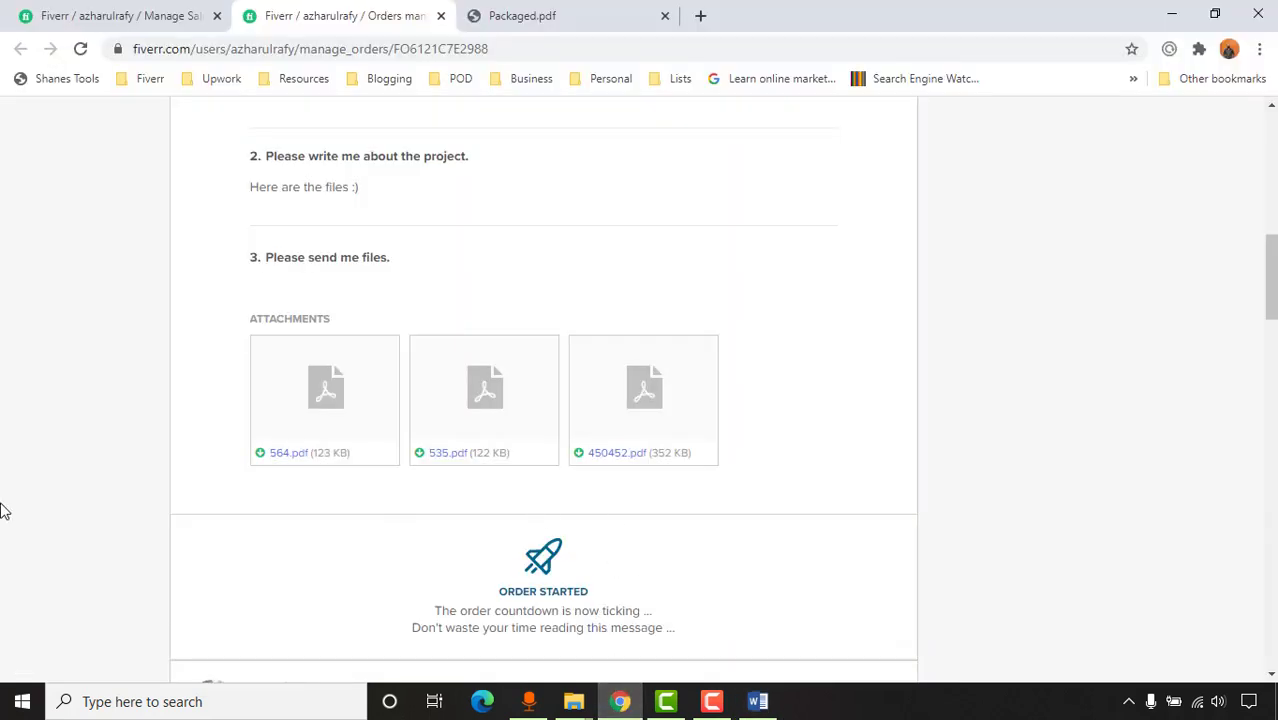